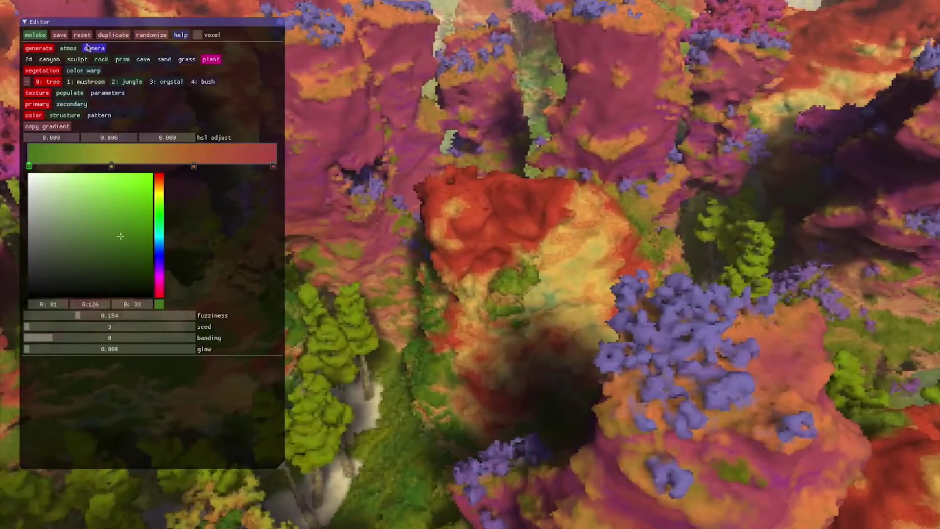
Open the camera settings and raise the render resolution to its maximum of 1.000
left_click(91, 49)
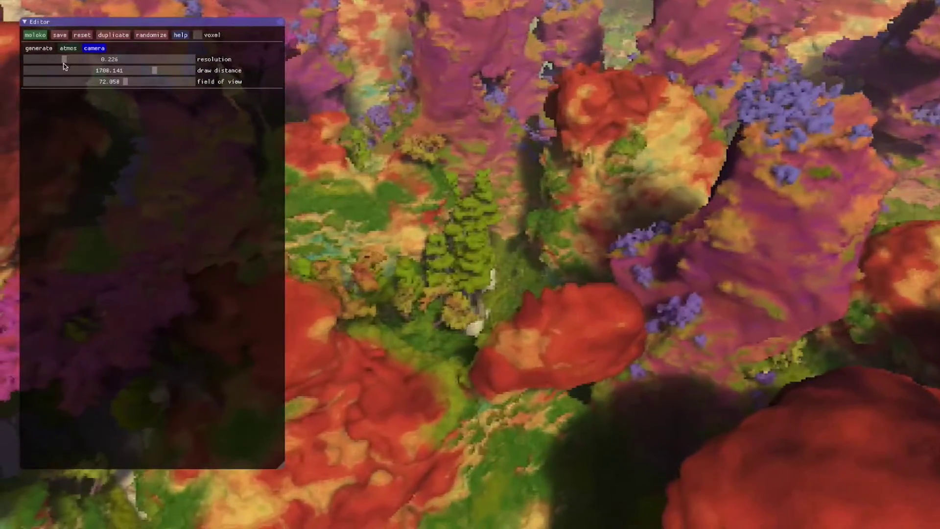
left_click_drag(64, 62, 279, 66)
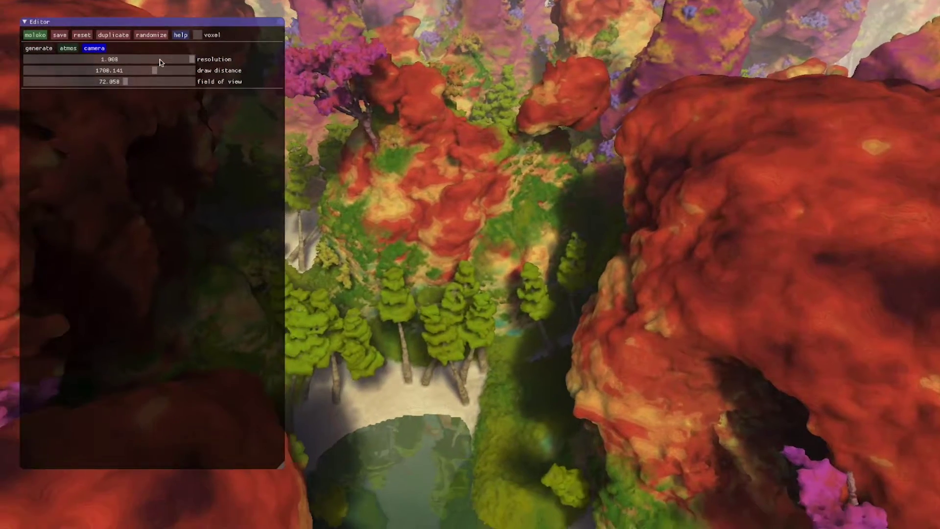
left_click_drag(161, 63, 142, 58)
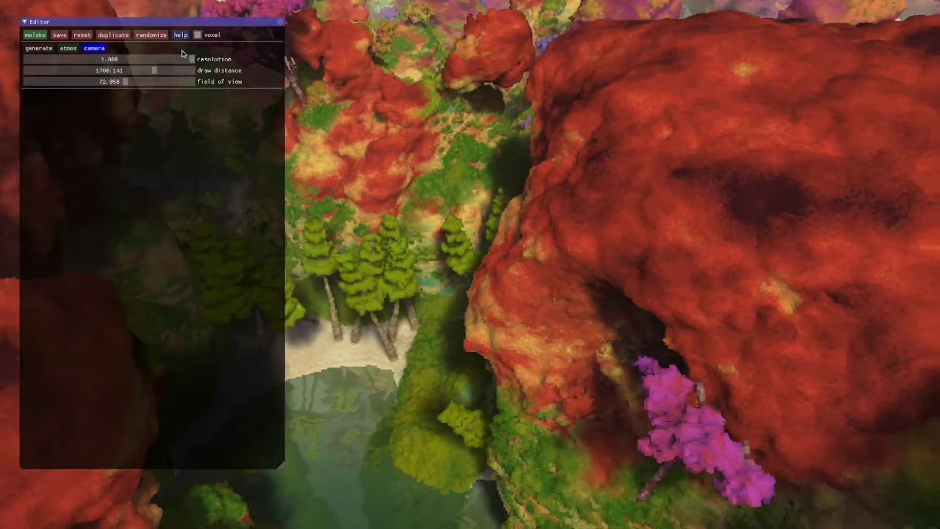
Turn off voxel rendering and lower the camera resolution to 0.347
left_click_drag(189, 59, 74, 58)
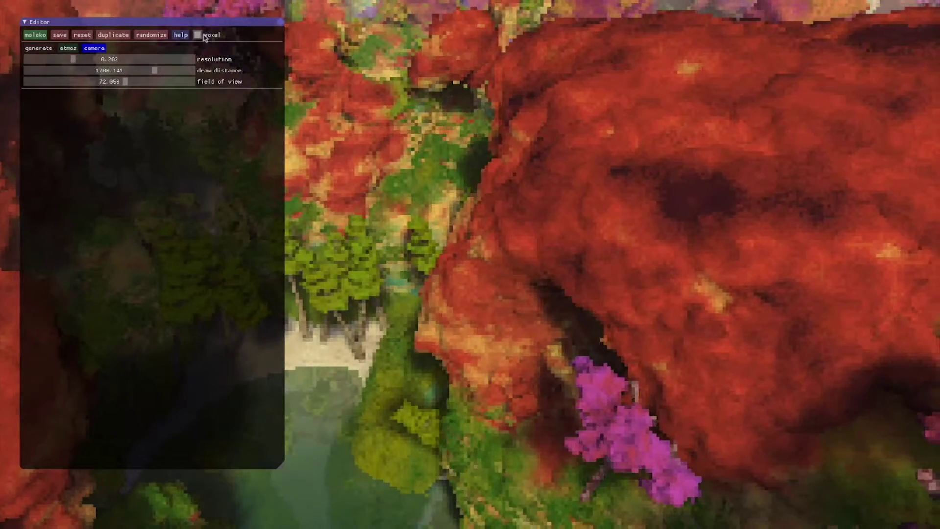
left_click(203, 36)
left_click(86, 60)
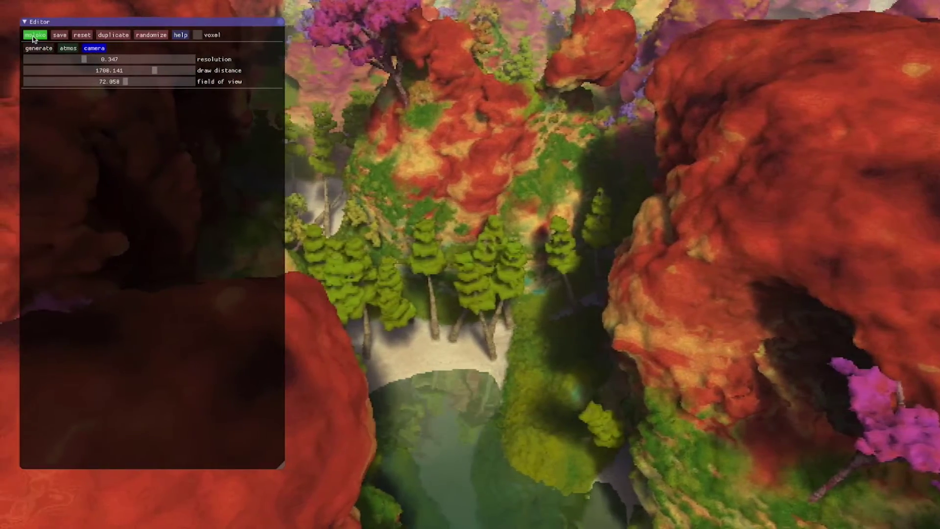
Reshape the 2D terrain's height curve by raising its upper shoulder and lowering its lower bend slightly, and return to the main noise settings
left_click(38, 48)
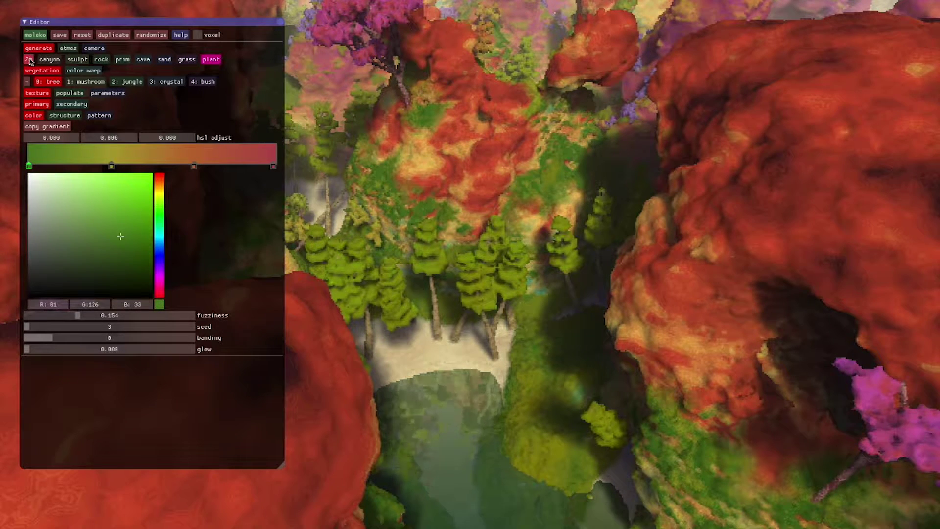
left_click(28, 59)
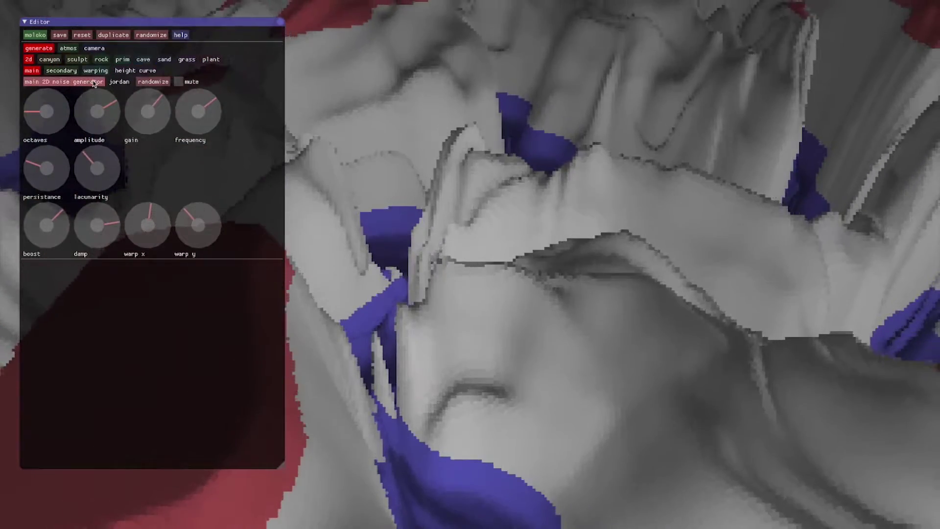
left_click(132, 72)
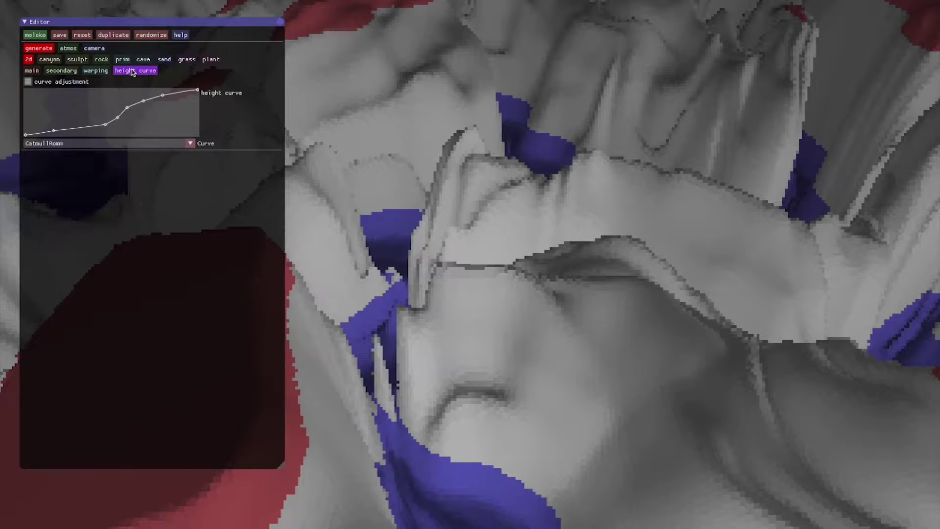
left_click_drag(145, 103, 152, 100)
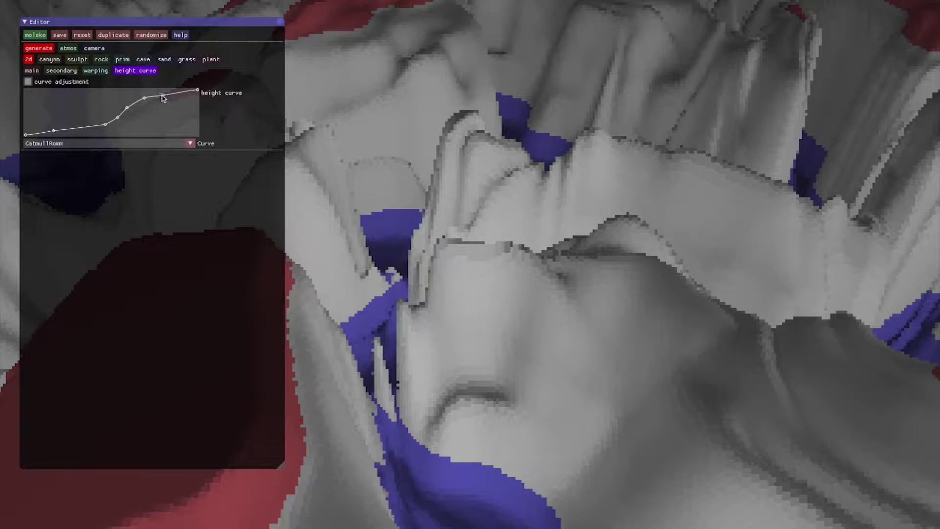
left_click(164, 92)
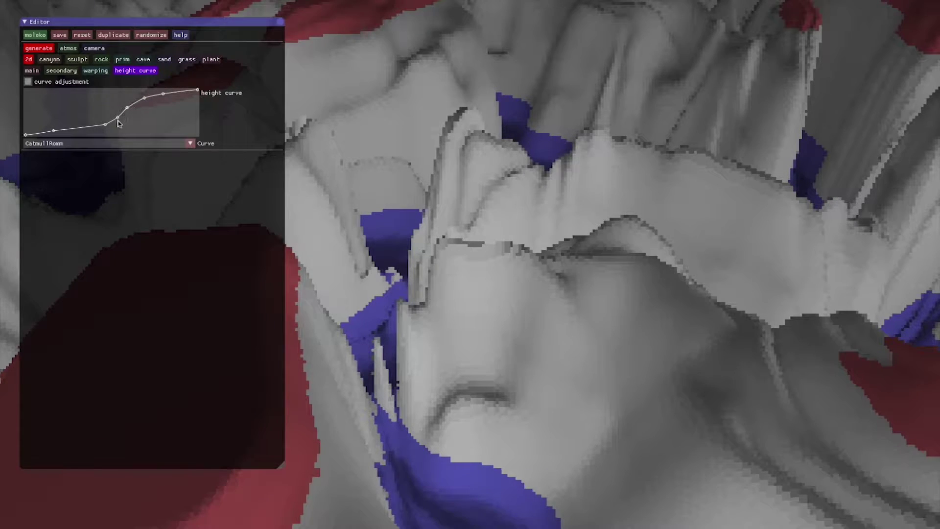
left_click(118, 121)
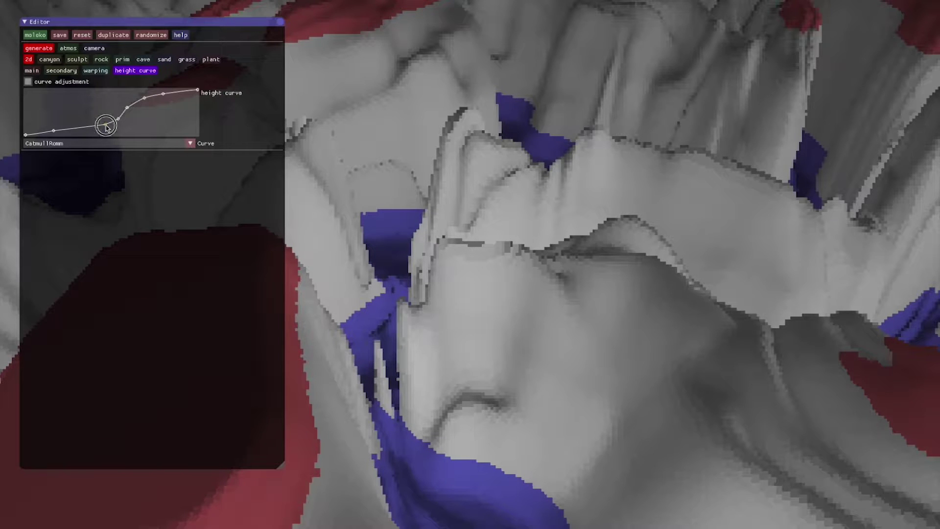
left_click(106, 129)
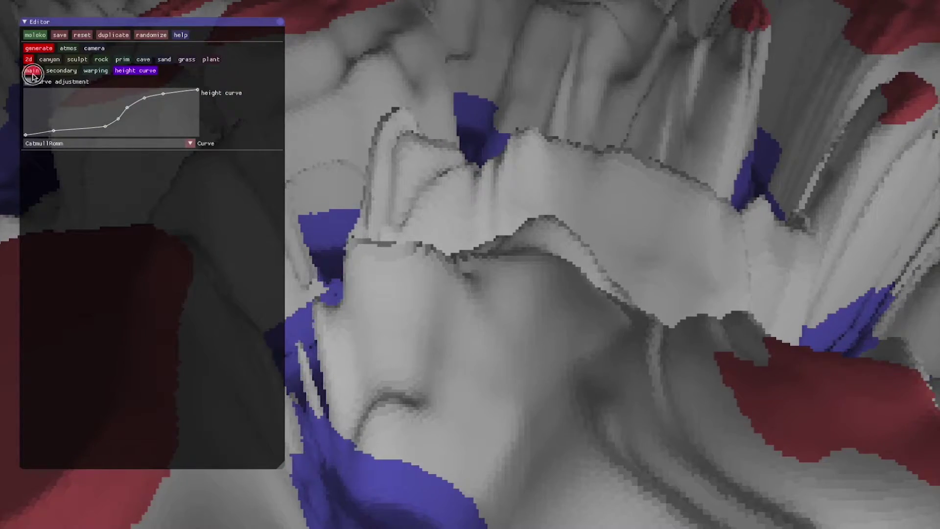
left_click(32, 72)
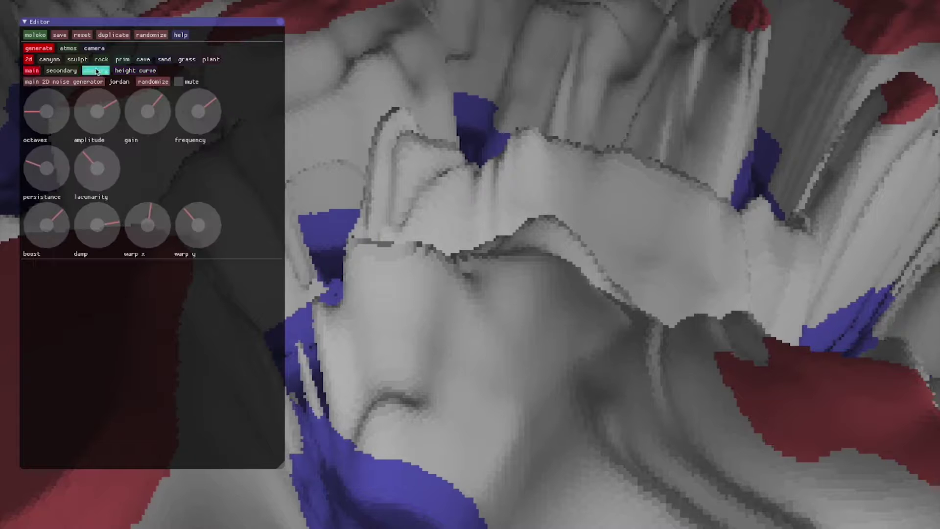
Try a canyon max width of 87.341, and settle on a max width of 46.602
left_click(47, 61)
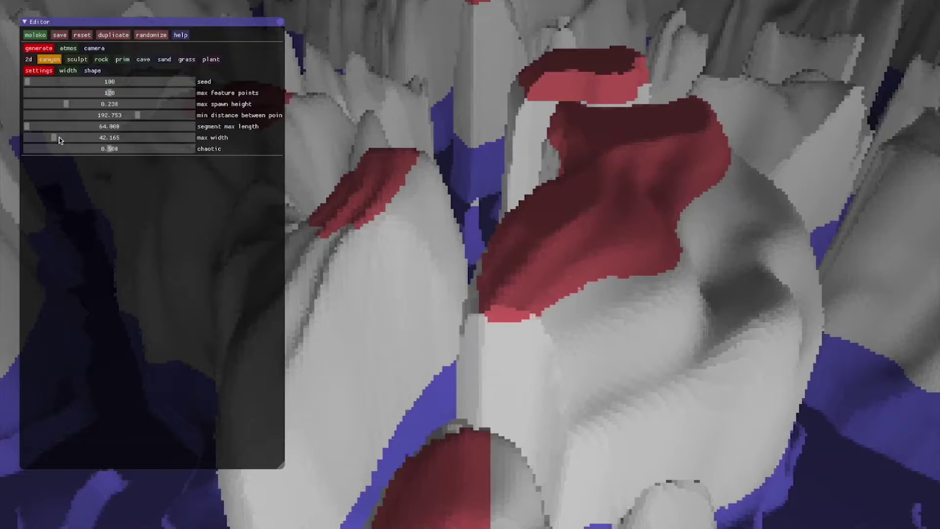
left_click_drag(60, 140, 83, 139)
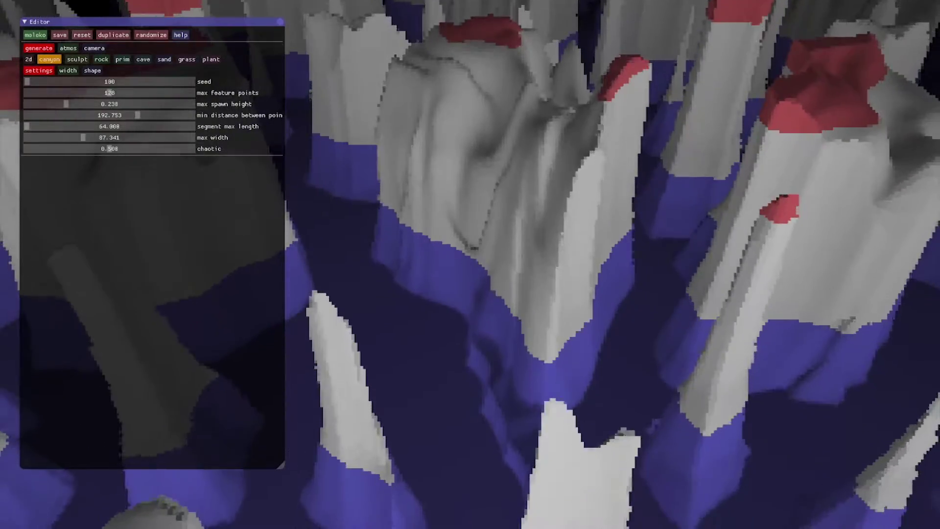
left_click_drag(83, 138, 56, 140)
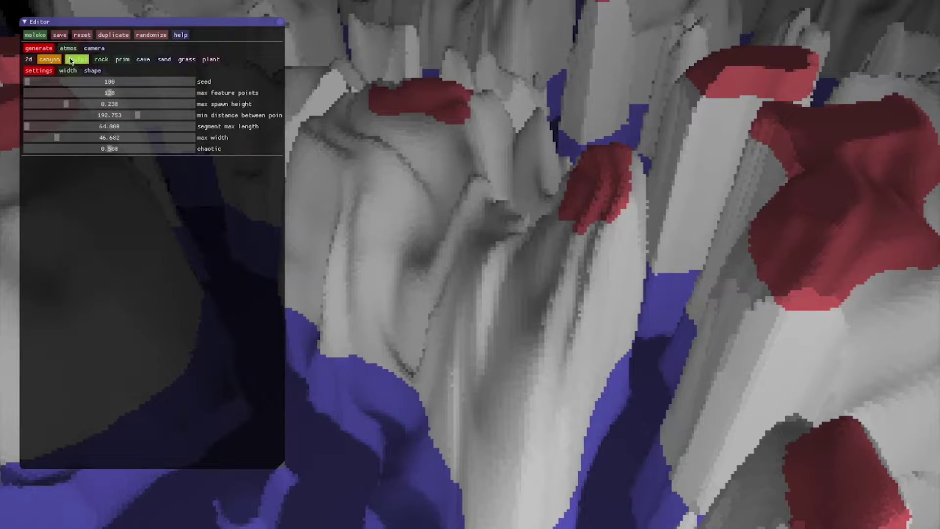
Set the primary sculpt primitive's chance to 82.941 and disable its direction filter
left_click(71, 60)
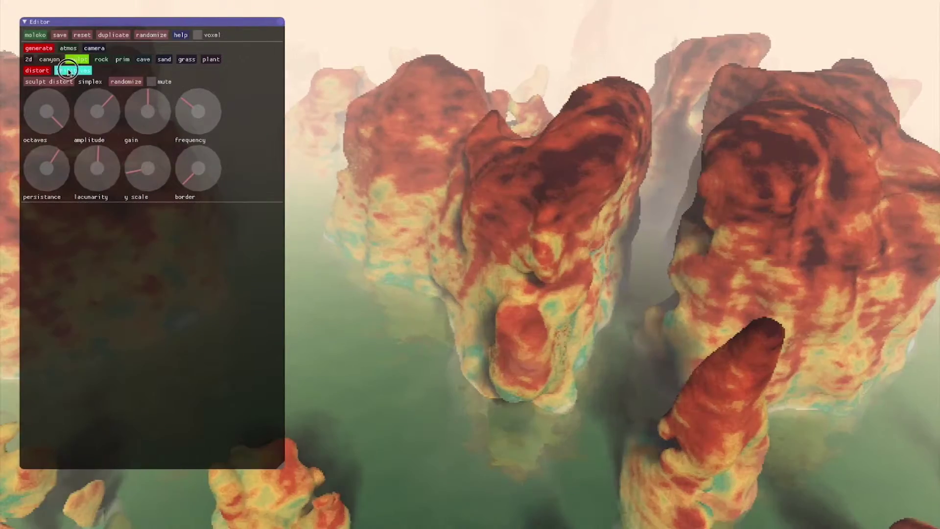
left_click(66, 72)
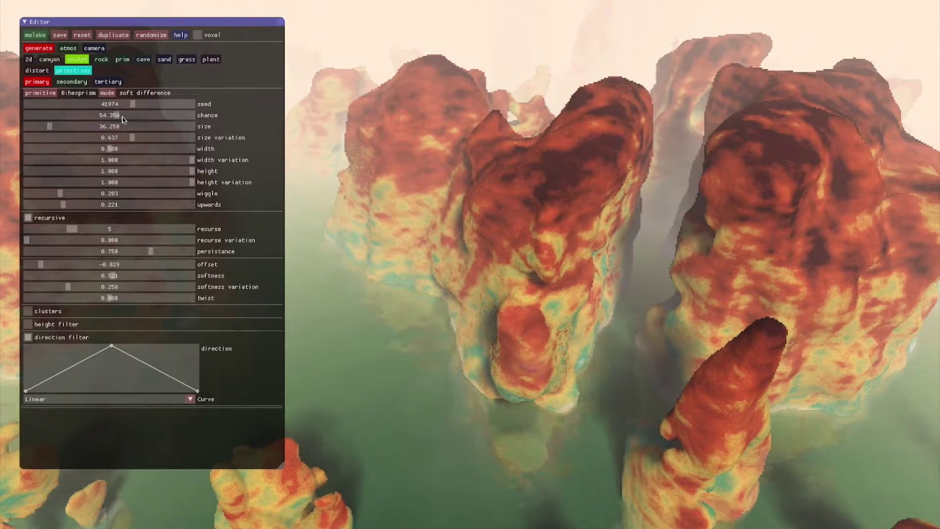
left_click_drag(119, 116, 164, 115)
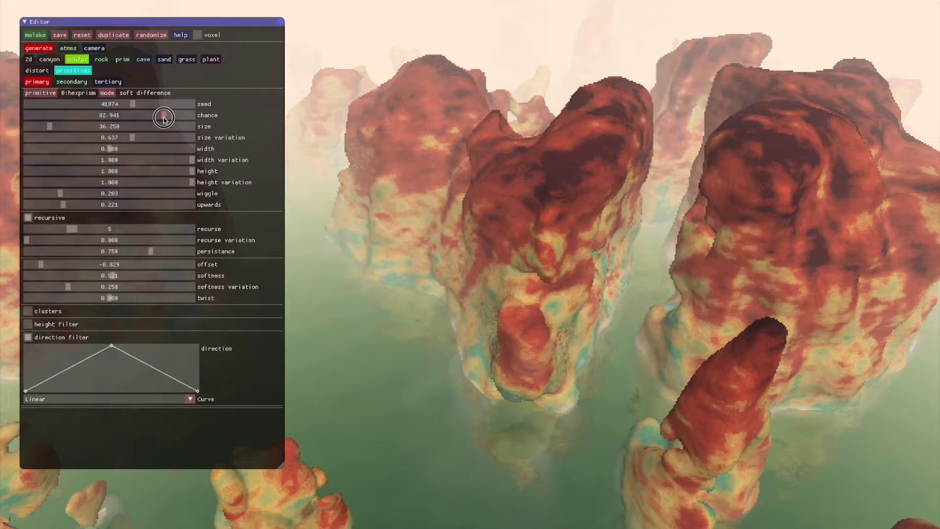
left_click(67, 338)
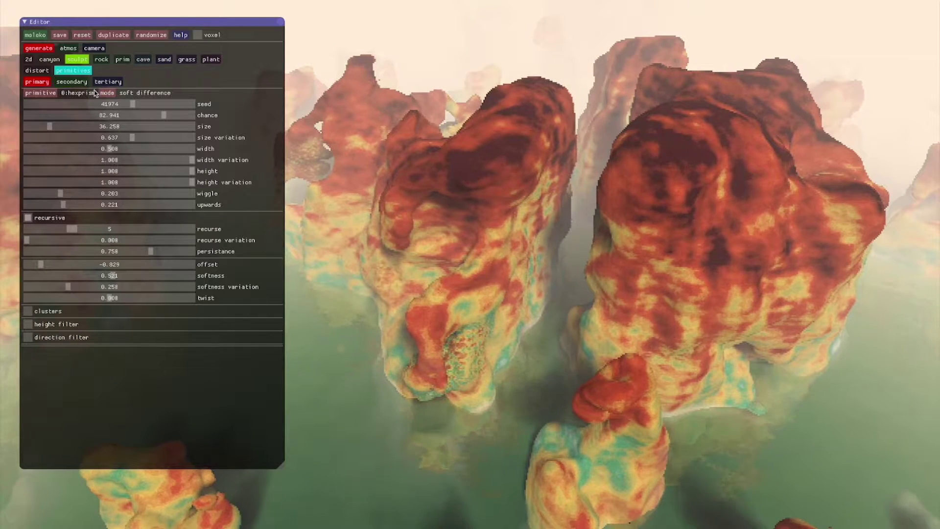
Switch the primary sculpt primitive's mode to add, with recurse 11, persistance 1.000, offset 0.394 and softness 0.483
left_click(106, 94)
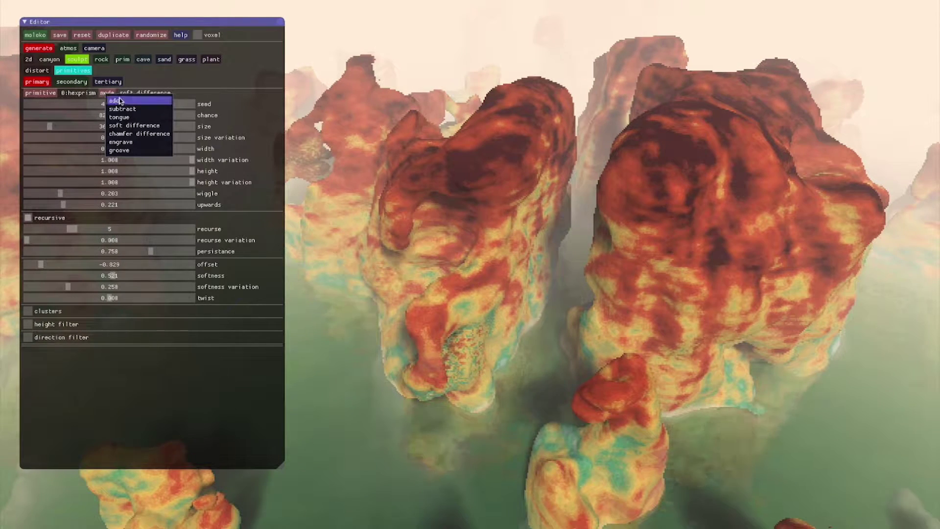
left_click(118, 100)
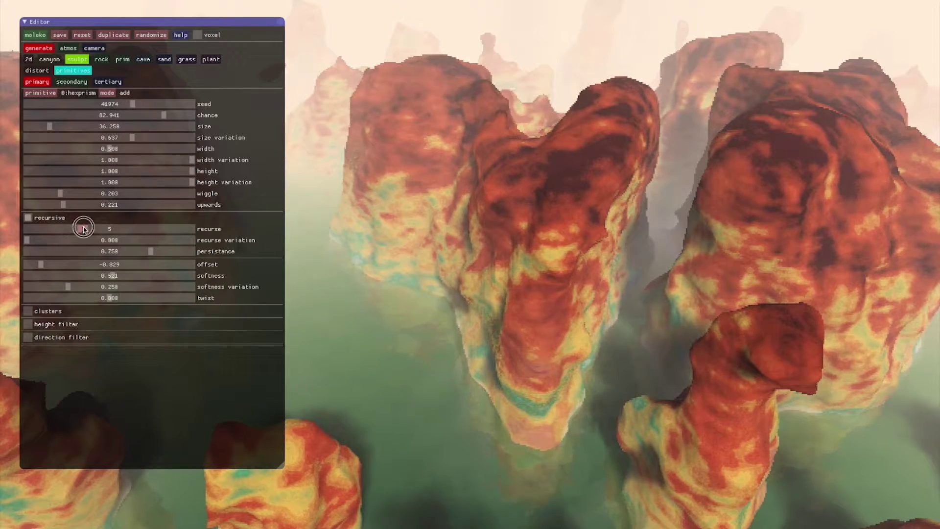
left_click_drag(83, 228, 197, 250)
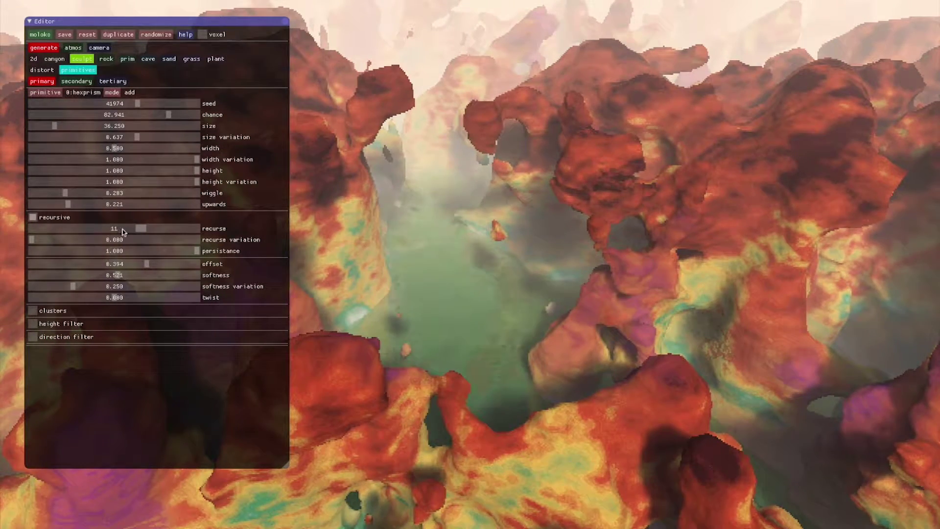
left_click(116, 276)
mouse_move(90, 278)
left_mouse_down()
mouse_move(116, 278)
mouse_move(98, 279)
left_mouse_up()
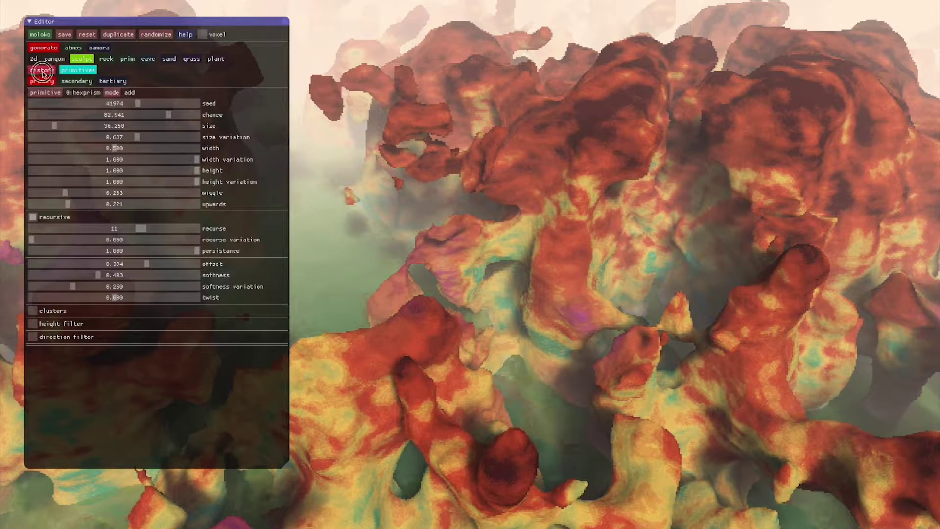
Lower the amplitude and raise the frequency of the sculpt distort noise, and return to the primitive settings
left_click(42, 70)
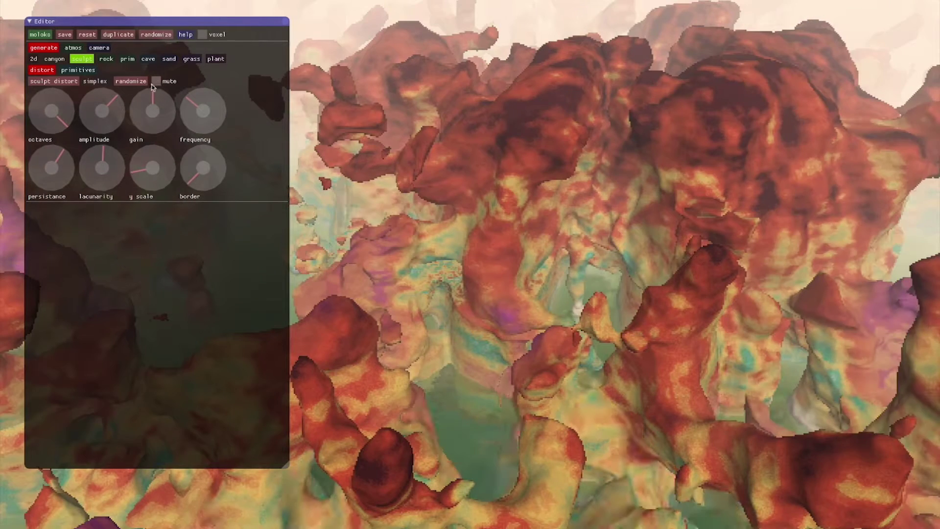
left_click_drag(107, 112, 96, 112)
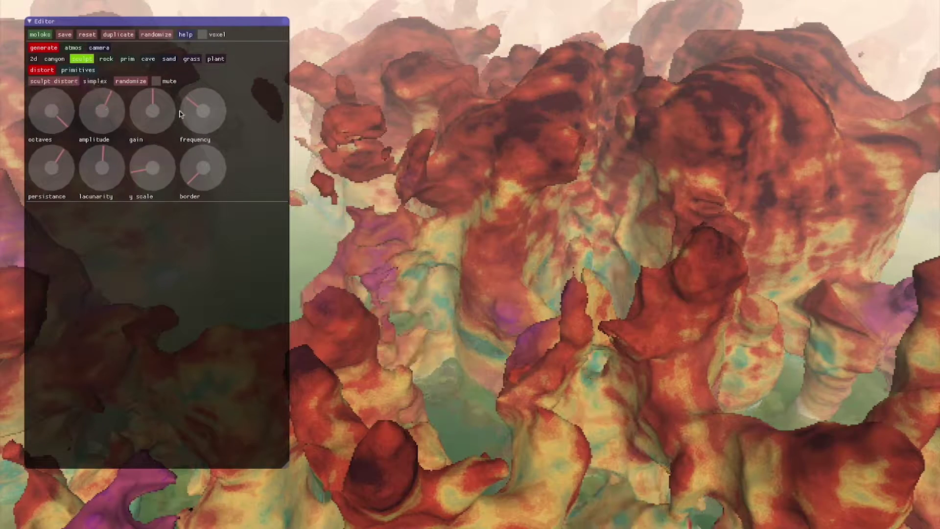
left_click_drag(196, 110, 241, 111)
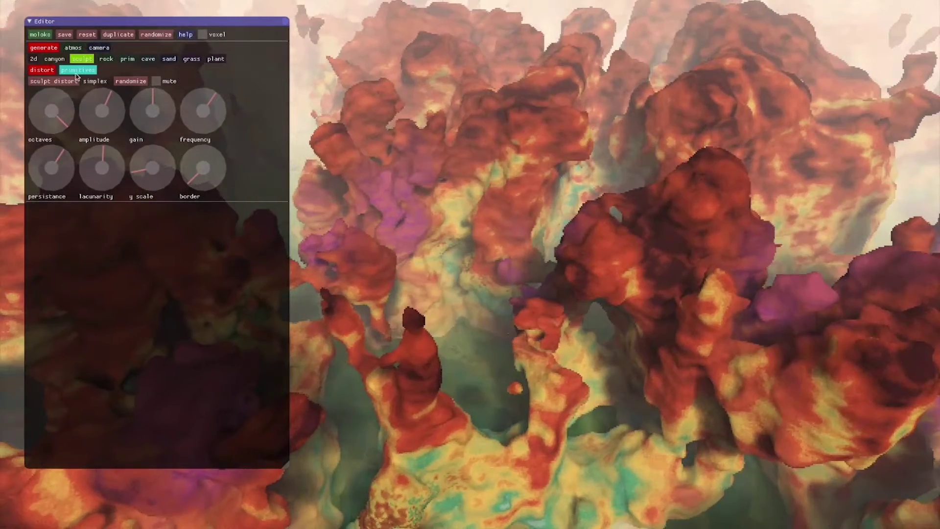
left_click(101, 60)
left_click(71, 73)
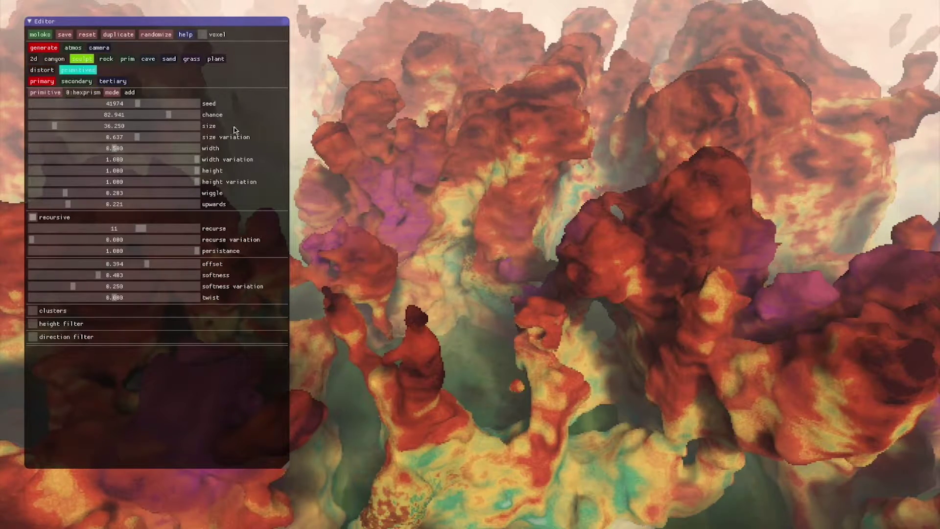
Shift the red stop of the rock texture's color gradient toward the dark end and change its hue to blue
left_click(107, 59)
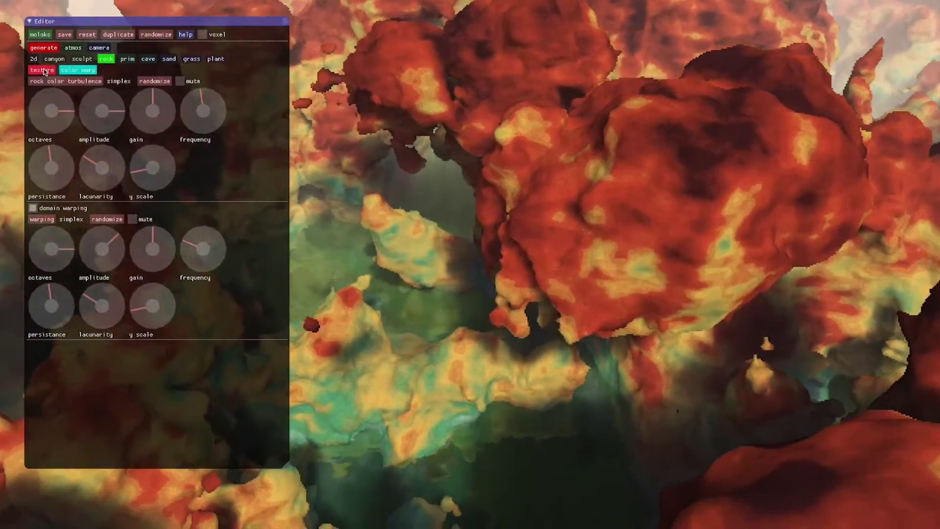
left_click(43, 70)
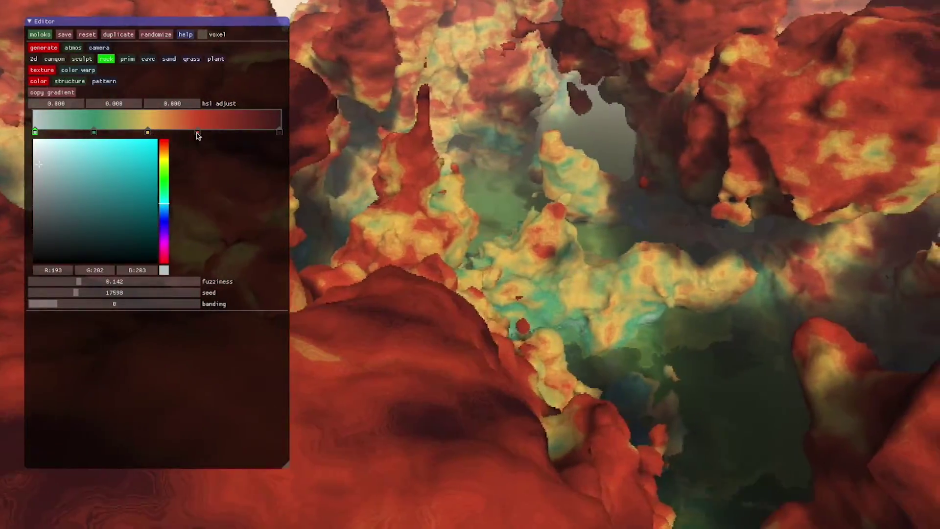
left_click_drag(198, 134, 214, 134)
left_click_drag(164, 169, 166, 213)
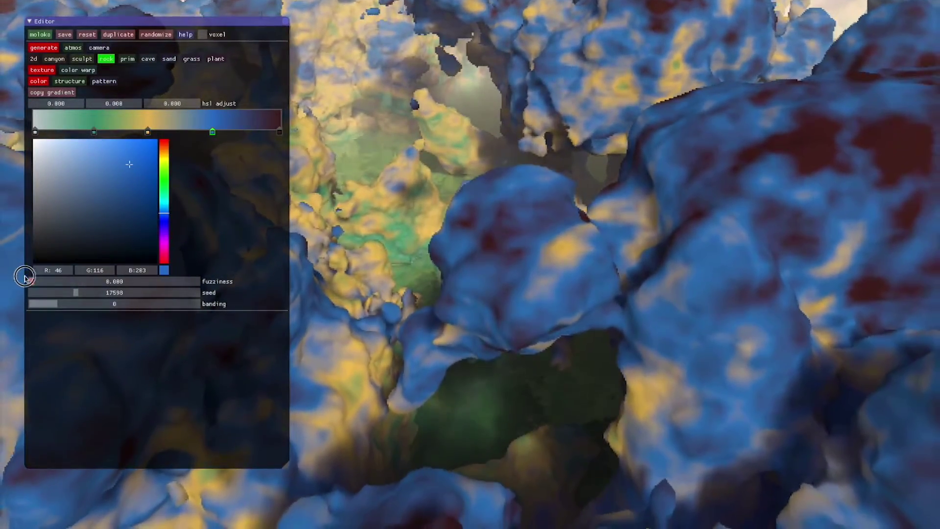
Experiment with the rock color's fuzziness at 0.219 and with banding, ending at fuzziness 0.100 and banding 0
left_click_drag(24, 277, 94, 282)
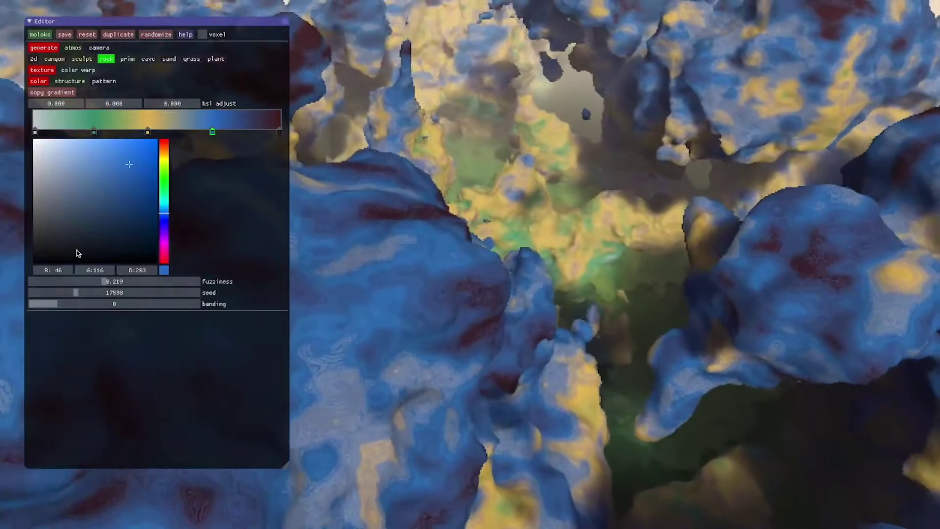
left_click(48, 304)
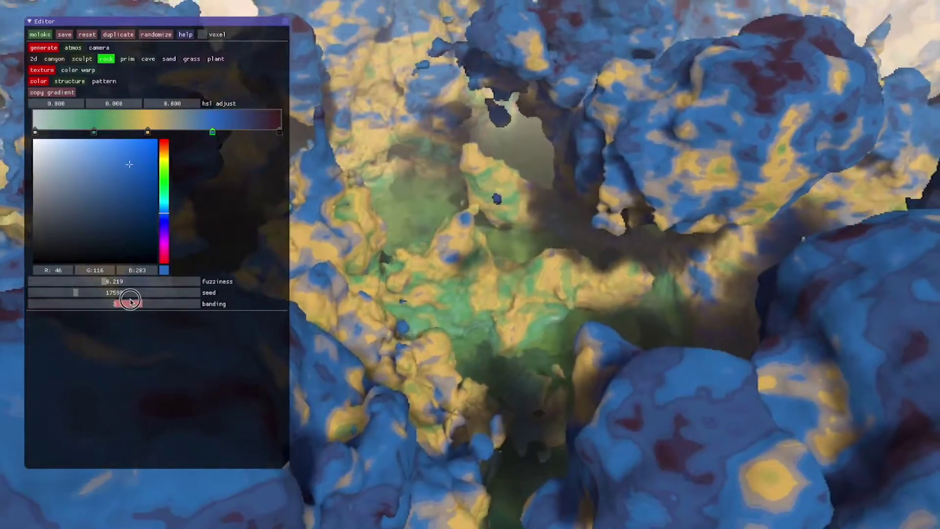
left_click_drag(130, 301, 150, 303)
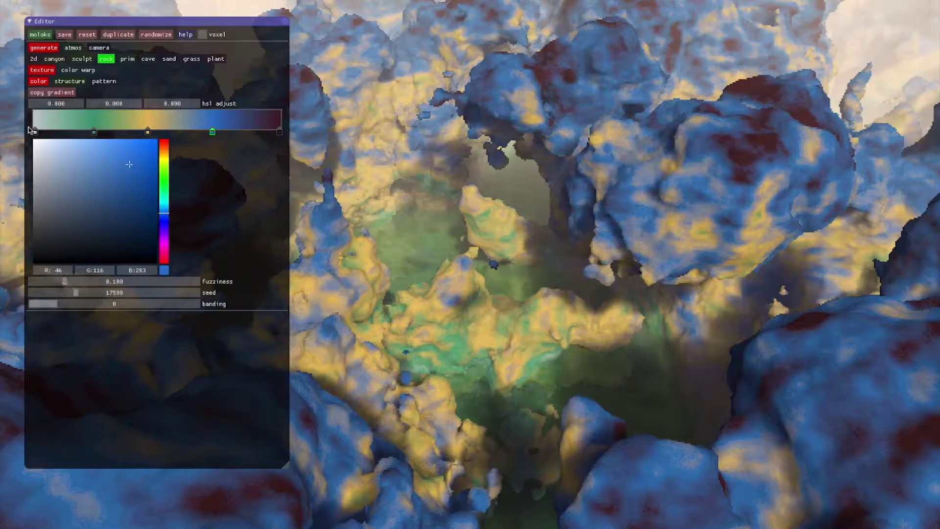
Raise the amplitude and frequency of the ridged terrain noise in the rock texture's structure settings
left_click(77, 81)
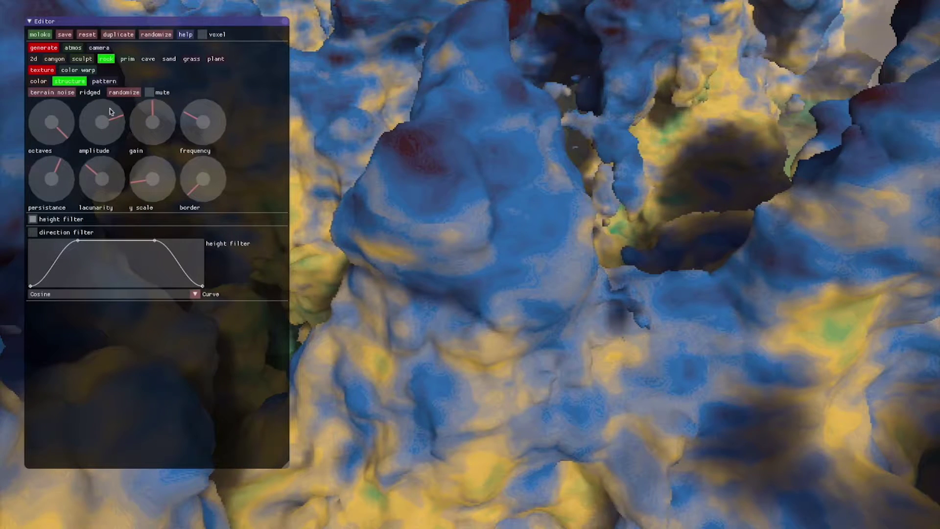
left_click_drag(100, 124, 62, 126)
left_click_drag(128, 114, 208, 113)
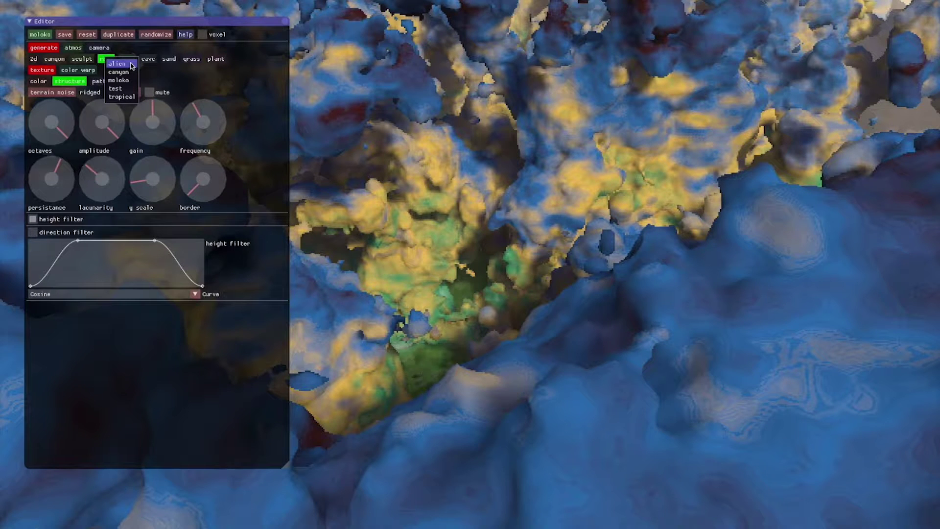
Replace the rock settings with those of the alien biome and look over the terrain
left_click(130, 65)
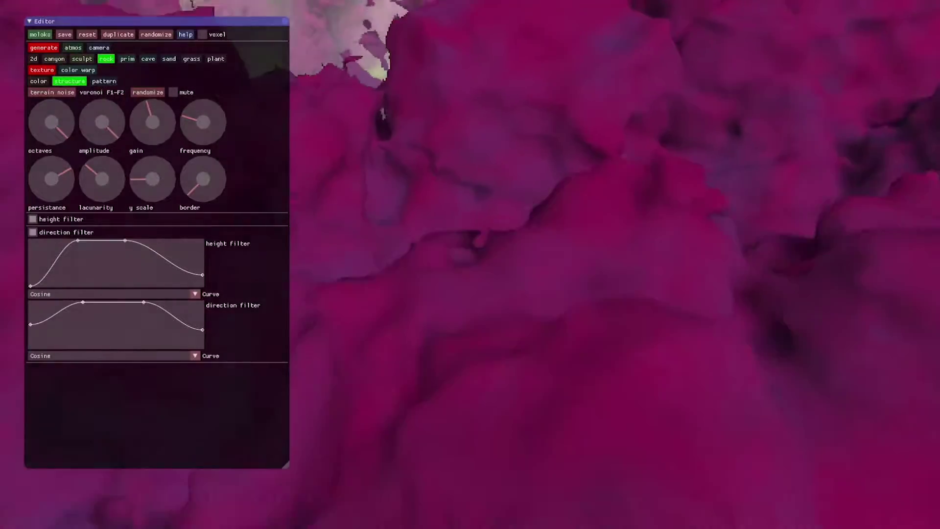
key("w")
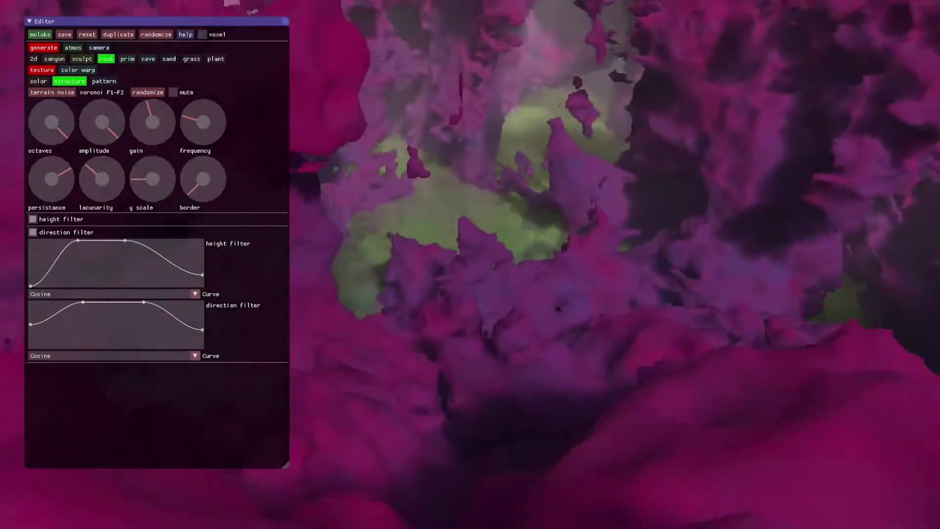
key("w")
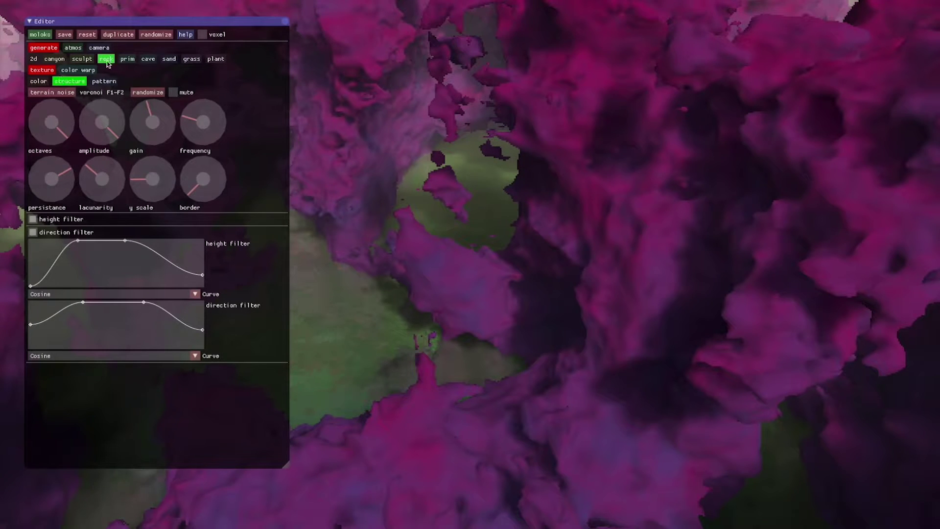
right_click(108, 62)
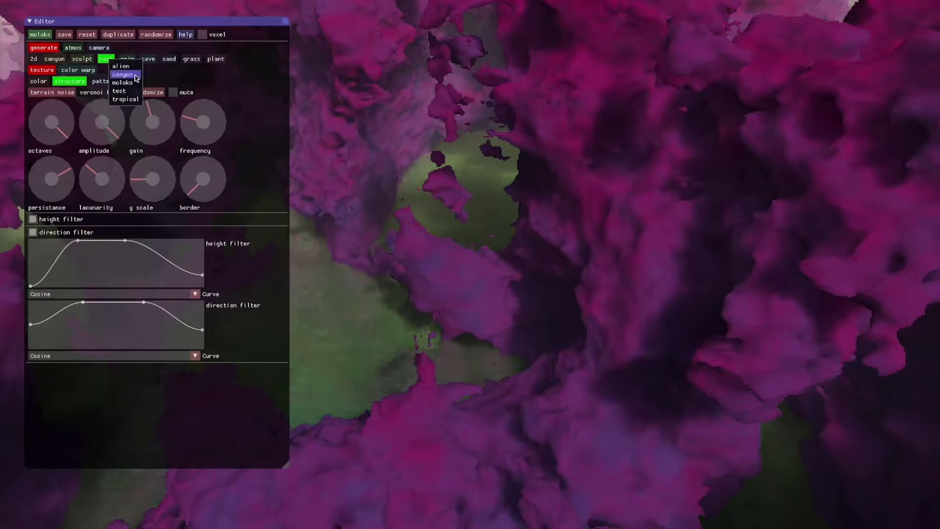
left_click(164, 77)
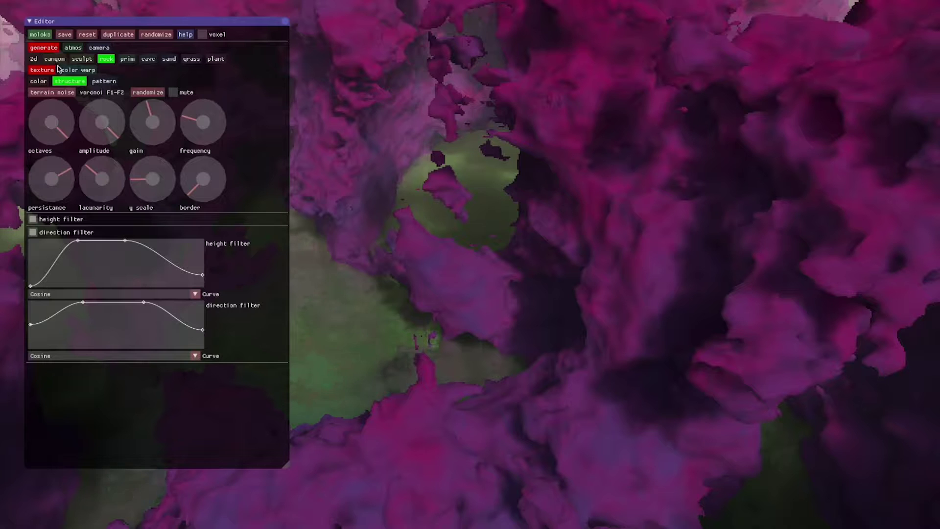
Load the moloko biome's settings into the rock texture and check its pattern and structure settings
right_click(49, 72)
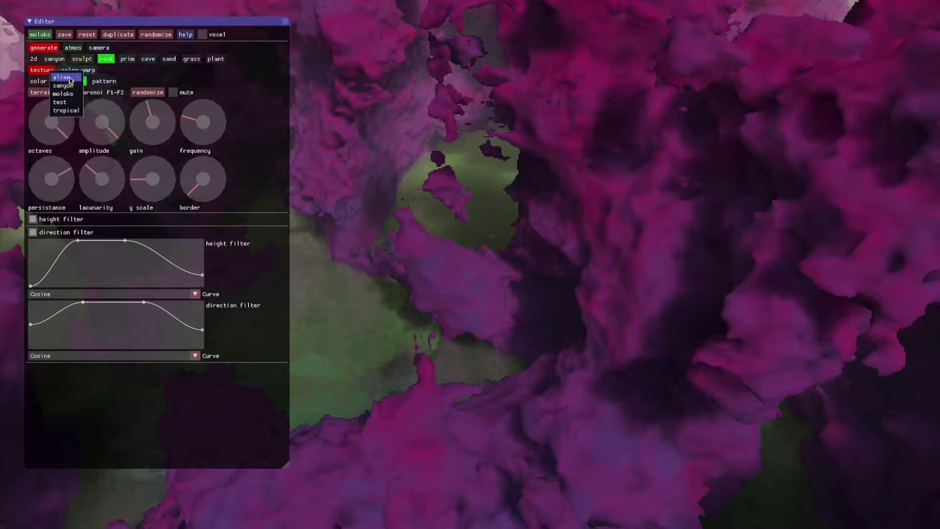
left_click(71, 95)
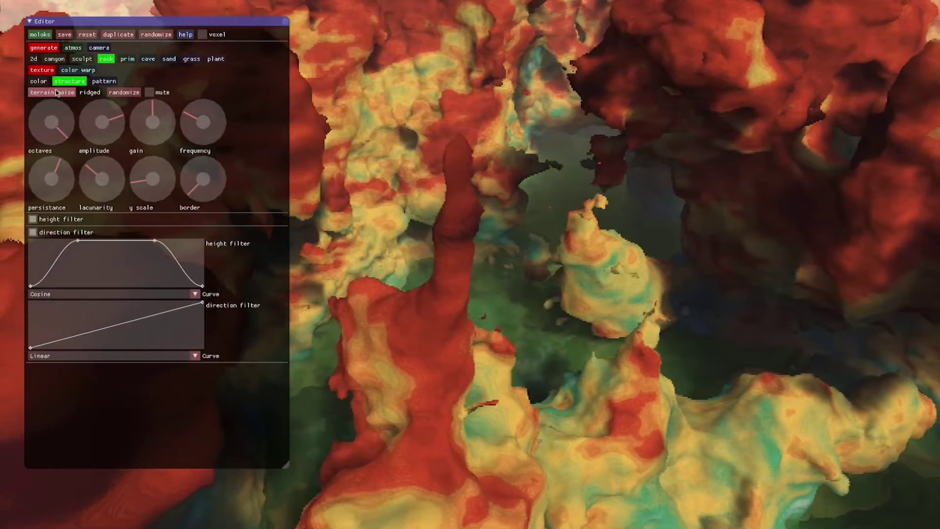
left_click(104, 81)
left_click(68, 83)
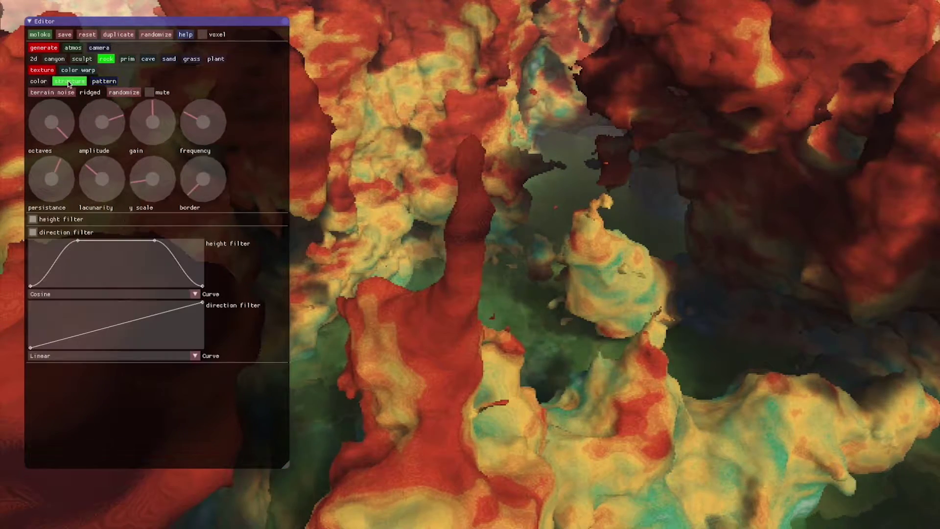
Load the alien biome's settings into the rock texture's structure and slightly lower the terrain noise amplitude
right_click(68, 83)
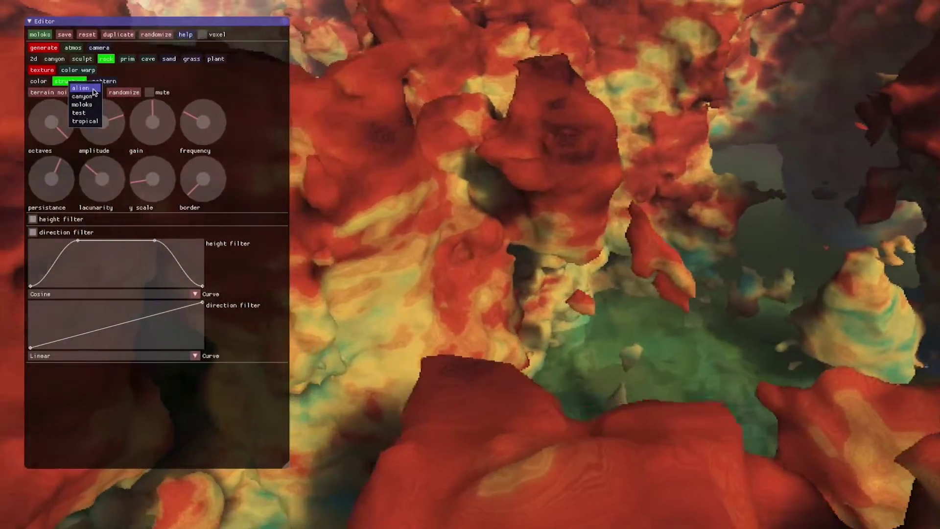
left_click(94, 91)
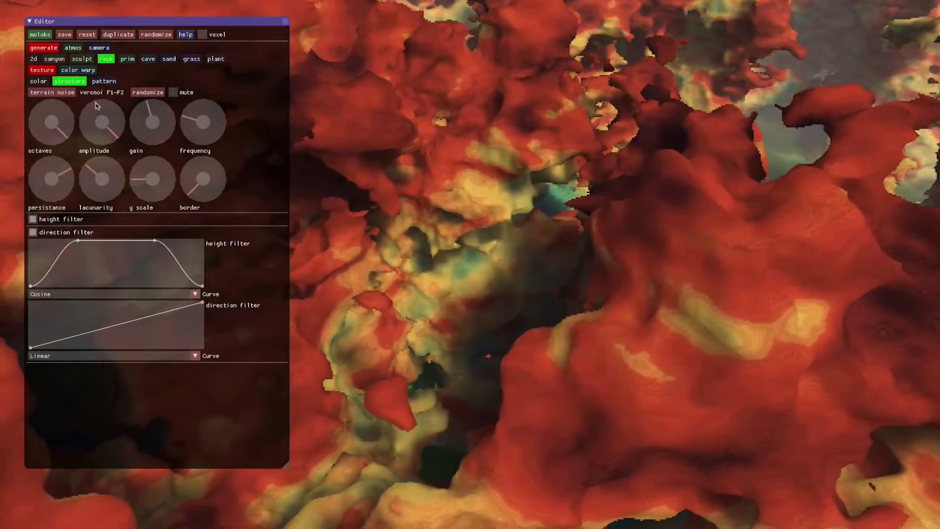
left_click_drag(110, 133, 103, 124)
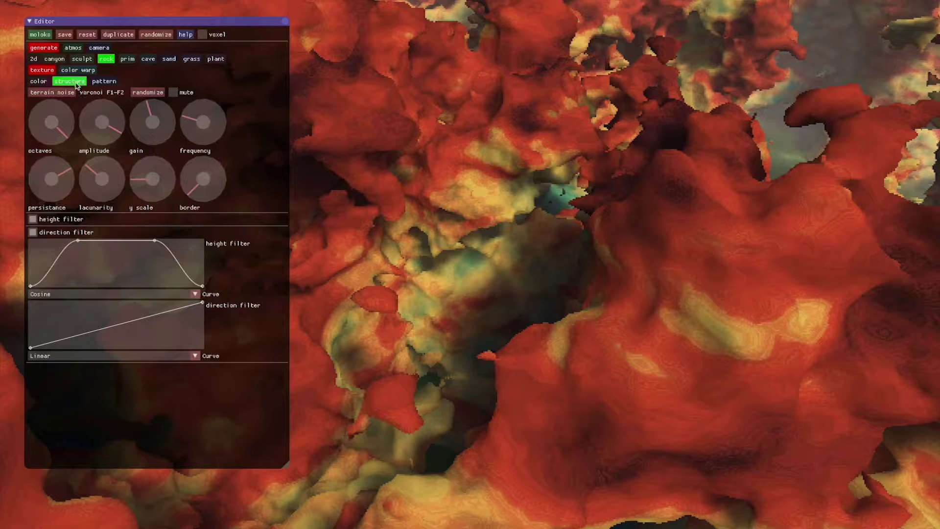
Switch the rock structure's terrain noise to ridged, adjust its amplitude and raise its gain
left_click(76, 83)
left_click(98, 123)
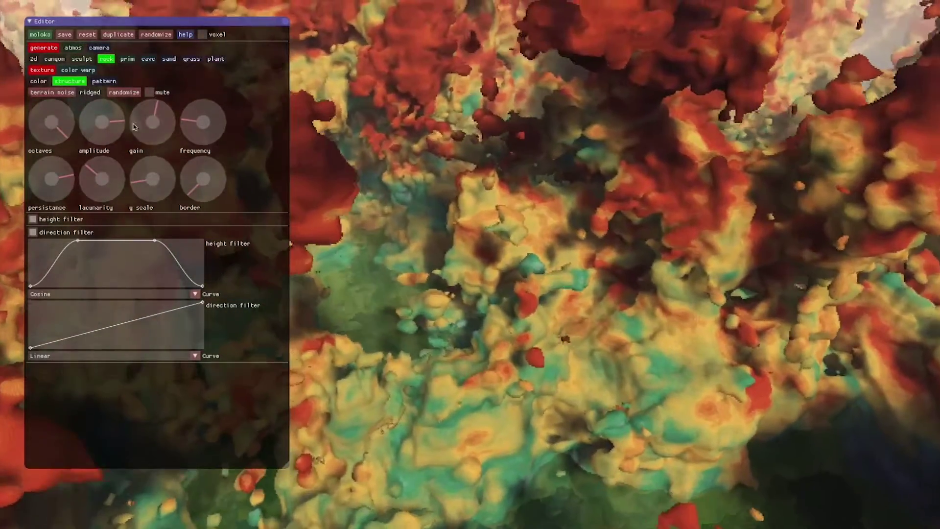
left_click_drag(153, 119, 164, 117)
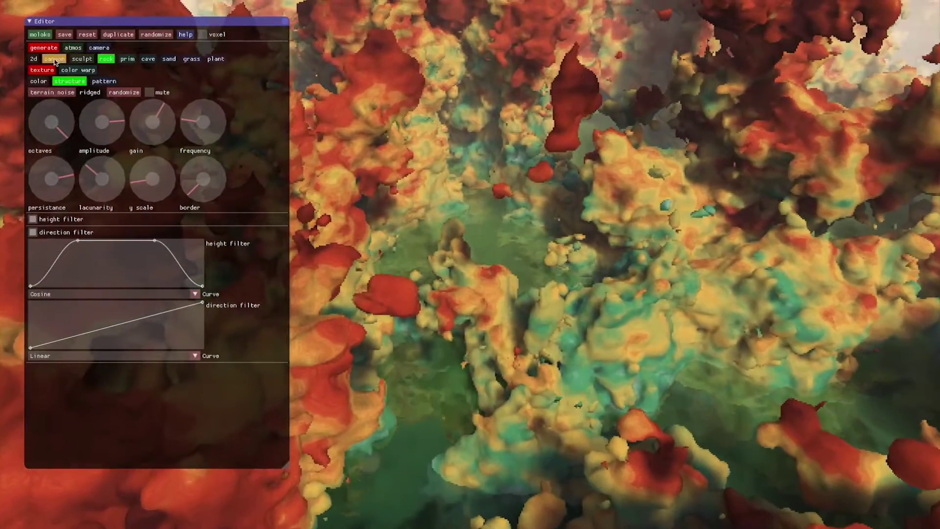
Reset the moloko biome and duplicate it under the name tutorial
left_click(90, 36)
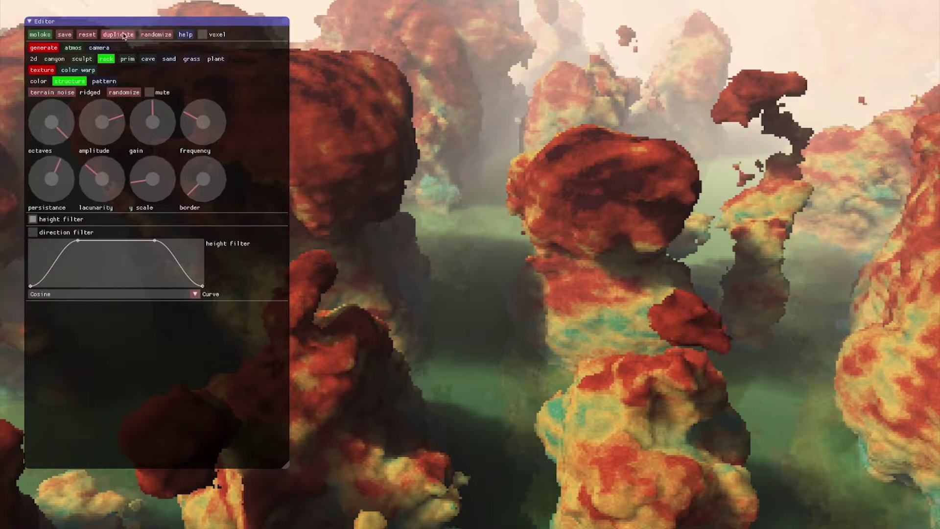
left_click(121, 37)
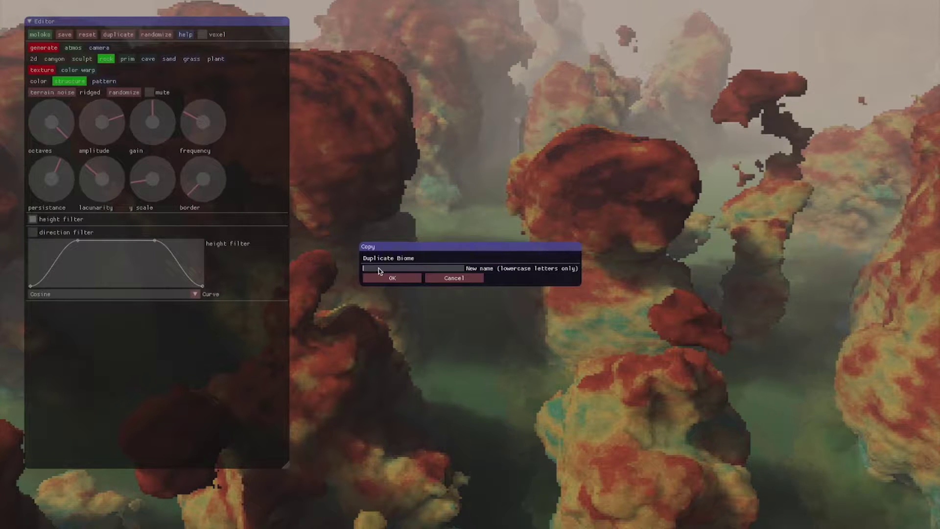
type("tutorial")
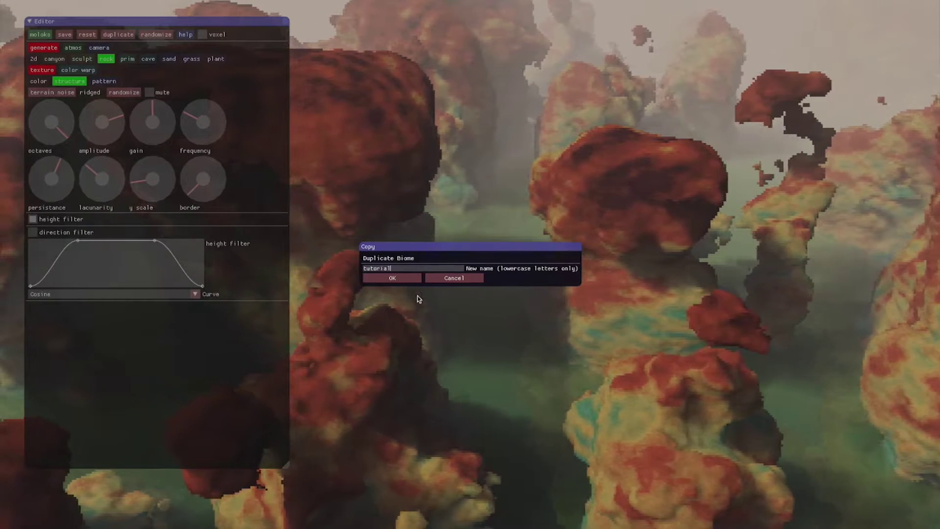
left_click(415, 278)
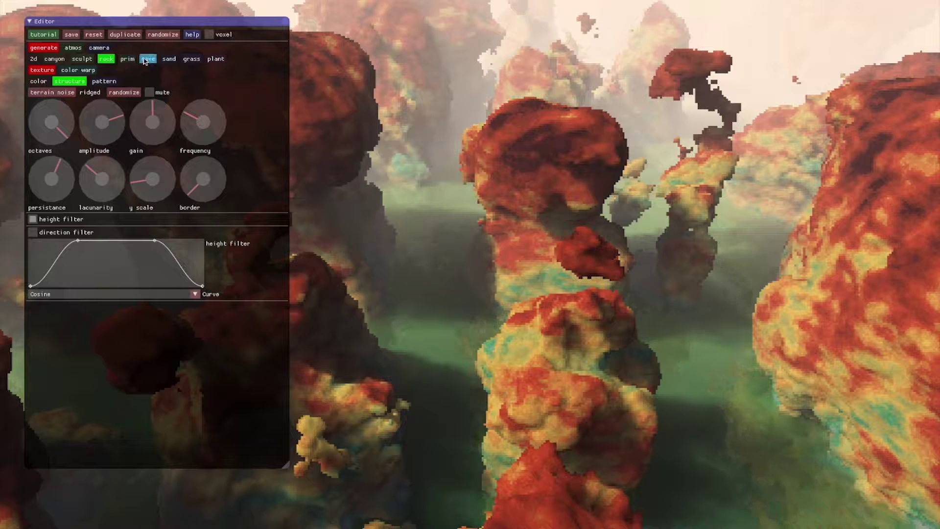
Open the rock texture's pattern settings and turn on the voxel display
left_click(90, 71)
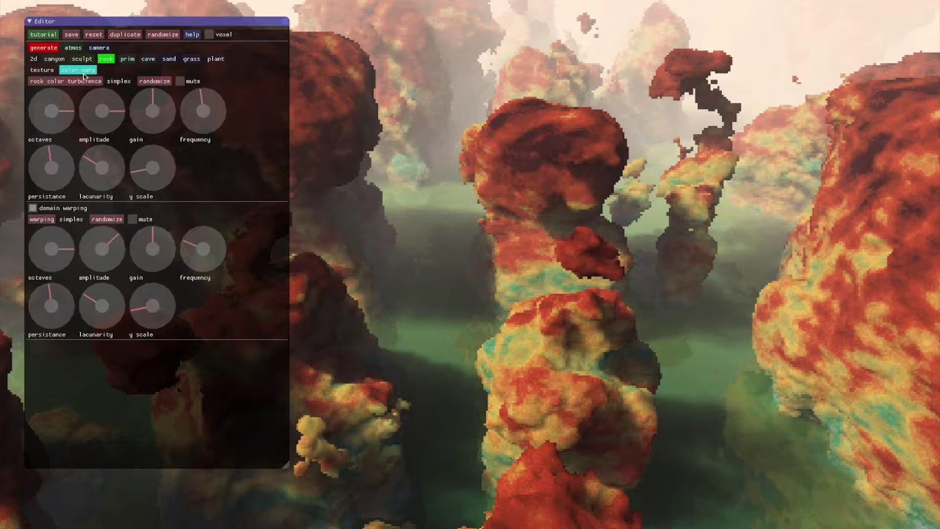
left_click(47, 71)
left_click(104, 81)
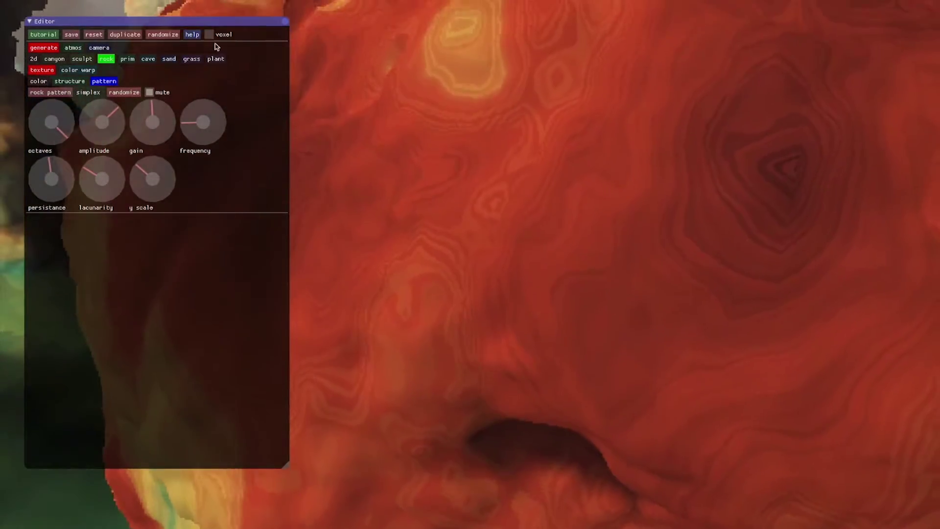
left_click(218, 34)
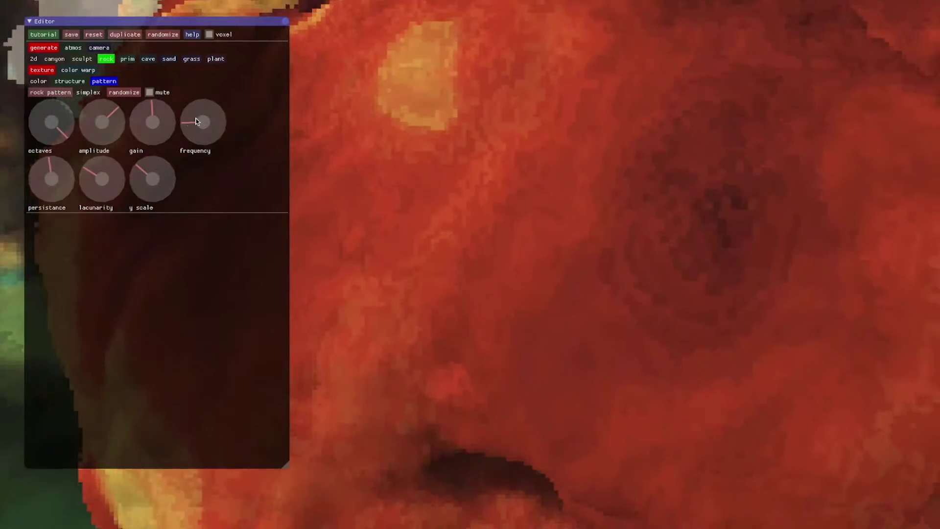
Unmute the rock pattern noise, fine-tune its frequency and raise its amplitude
left_click_drag(200, 122, 218, 115)
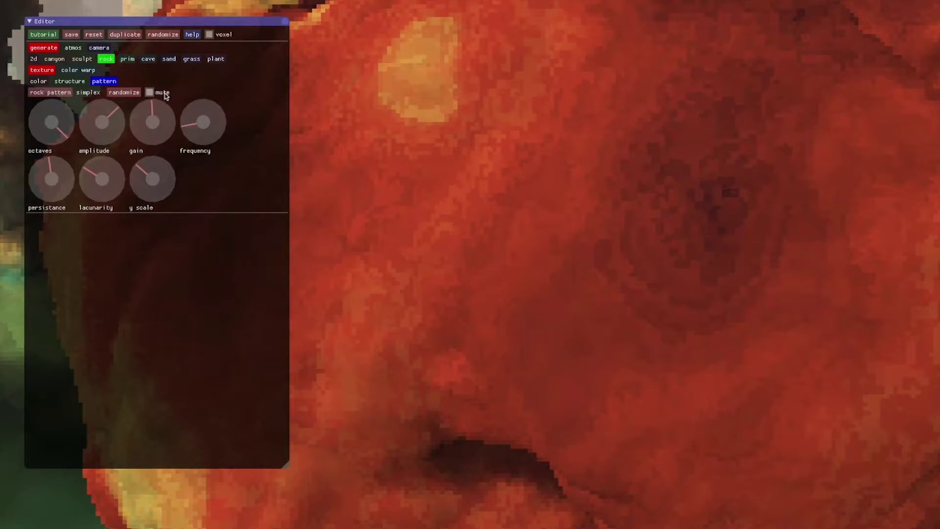
left_click(199, 125)
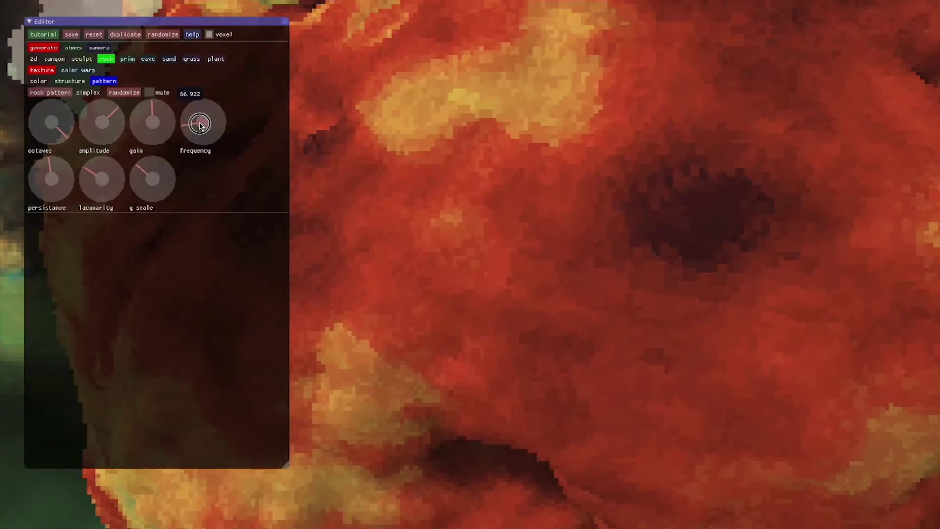
mouse_move(200, 125)
left_mouse_down()
mouse_move(243, 99)
mouse_move(276, 96)
mouse_move(189, 128)
left_mouse_up()
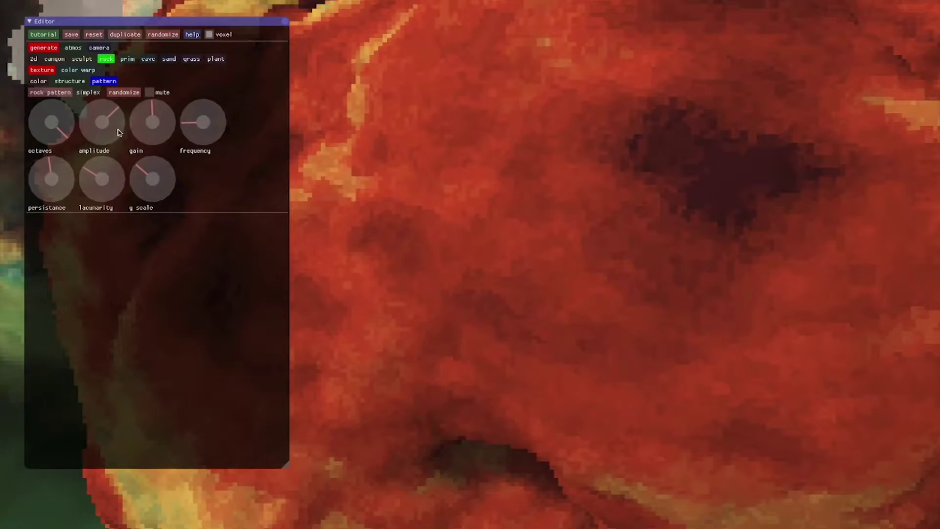
left_click_drag(81, 132, 127, 122)
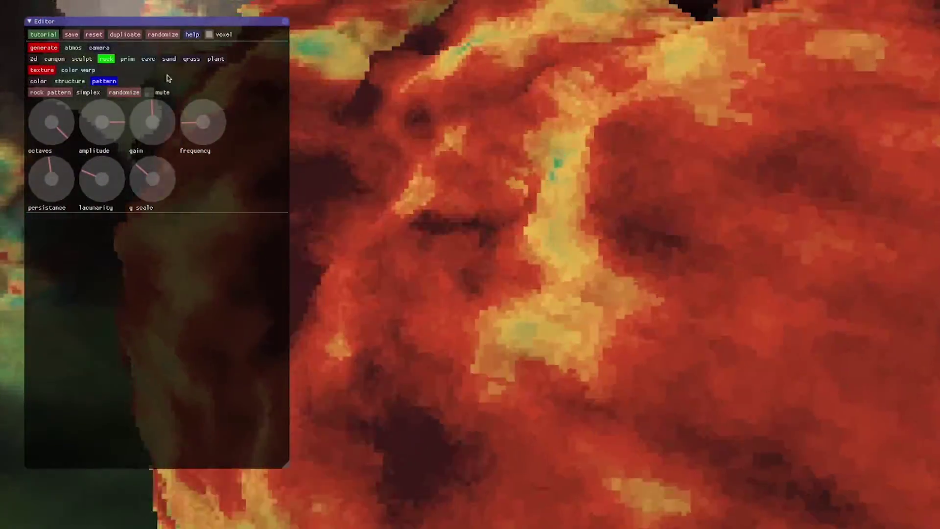
Lower the amplitude and frequency of the rock color turbulence, and mute both it and its domain warping noise
left_click(69, 81)
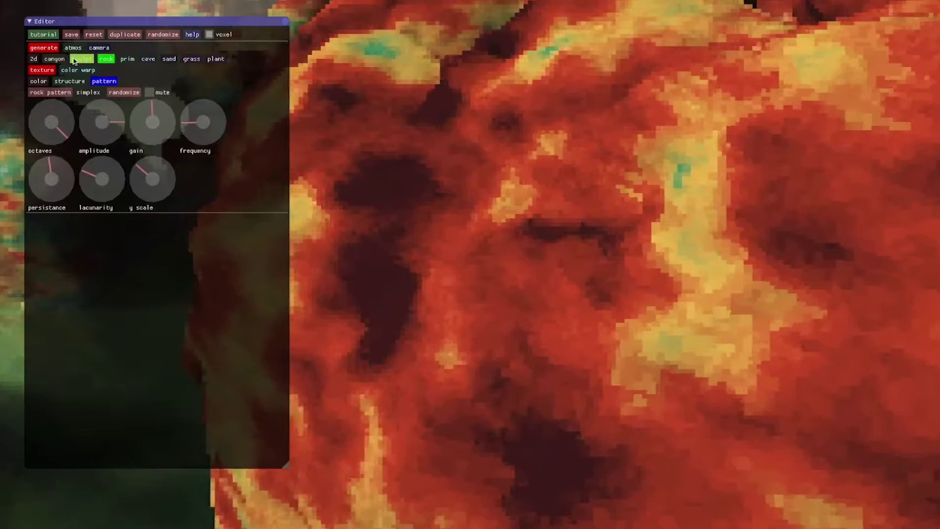
left_click(80, 70)
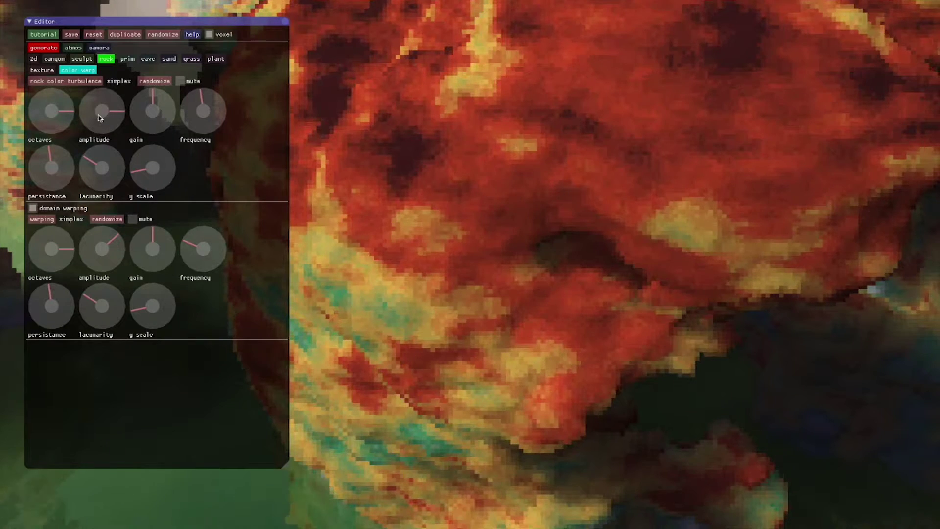
left_click_drag(100, 114, 98, 111)
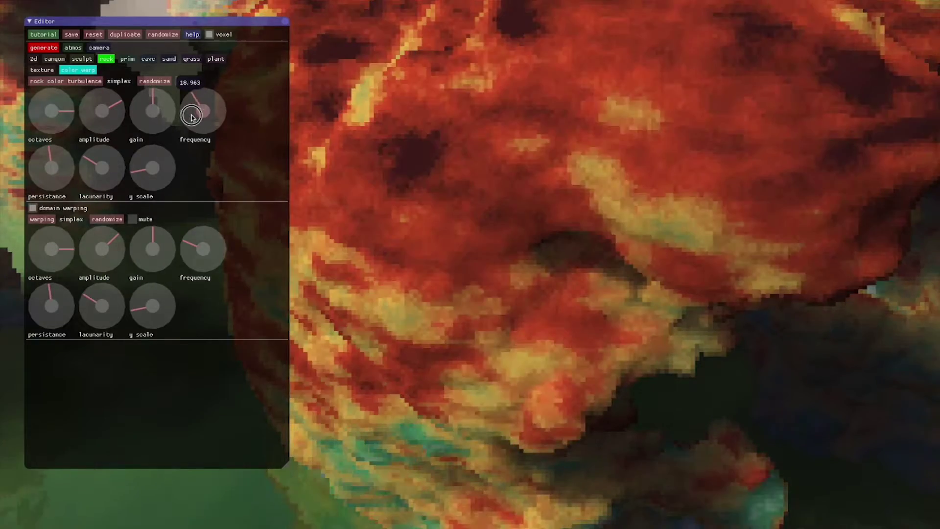
left_click_drag(205, 115, 199, 117)
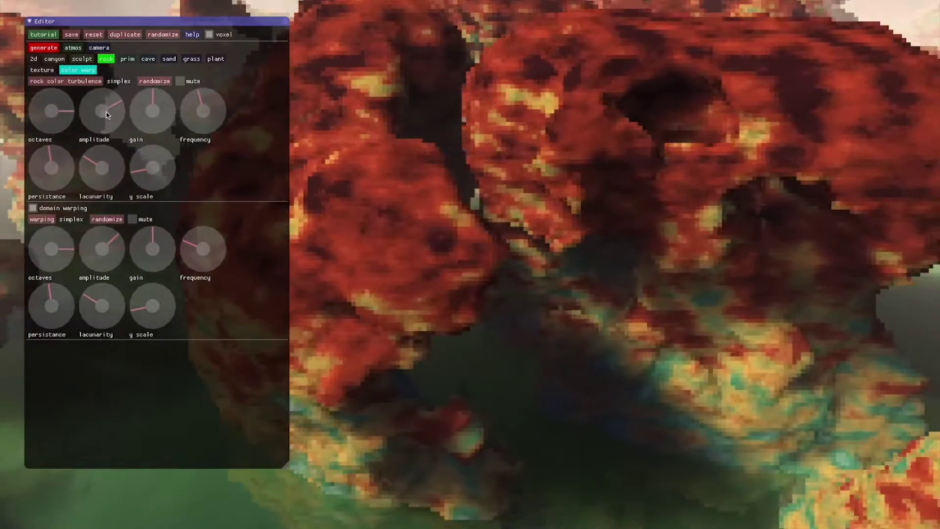
mouse_move(98, 103)
left_mouse_down()
mouse_move(88, 115)
mouse_move(50, 119)
mouse_move(73, 112)
left_mouse_up()
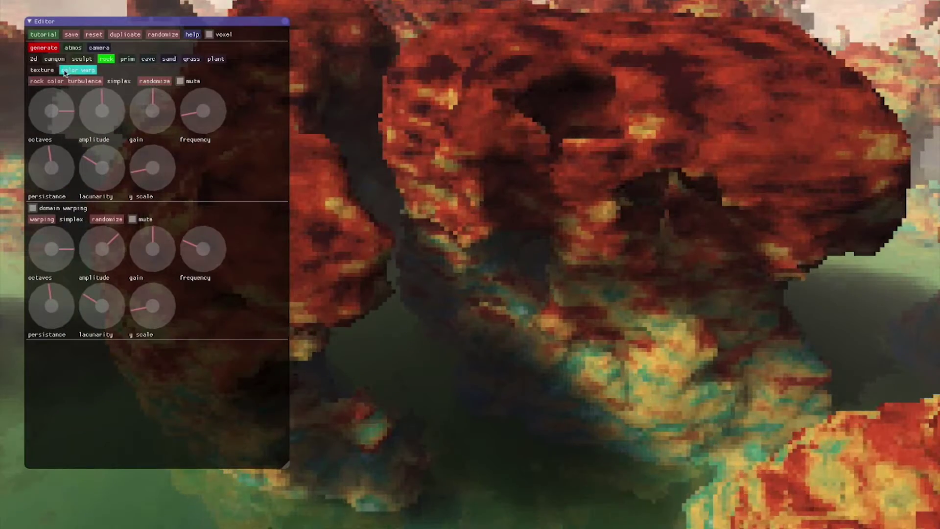
Lower the rock pattern noise's amplitude, fine-tune its y scale and raise its frequency, and return to the color warp settings
left_click(37, 69)
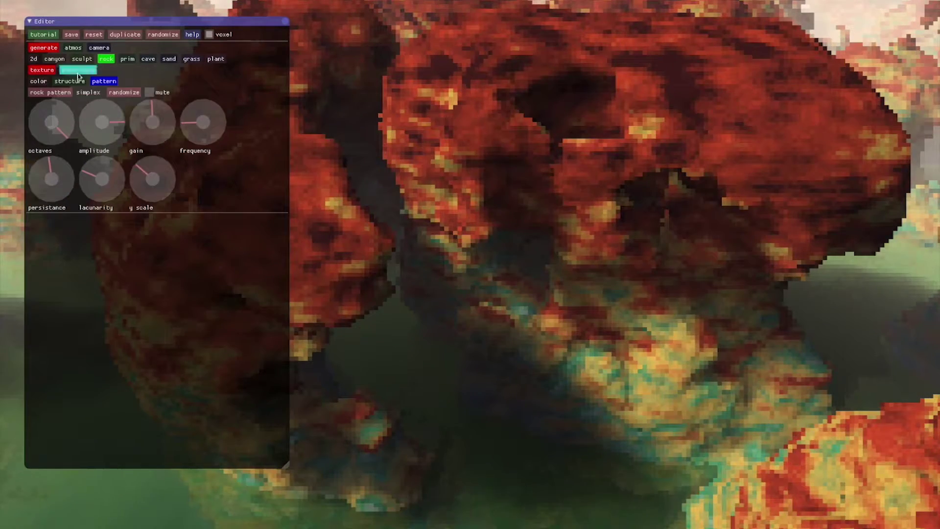
left_click(150, 93)
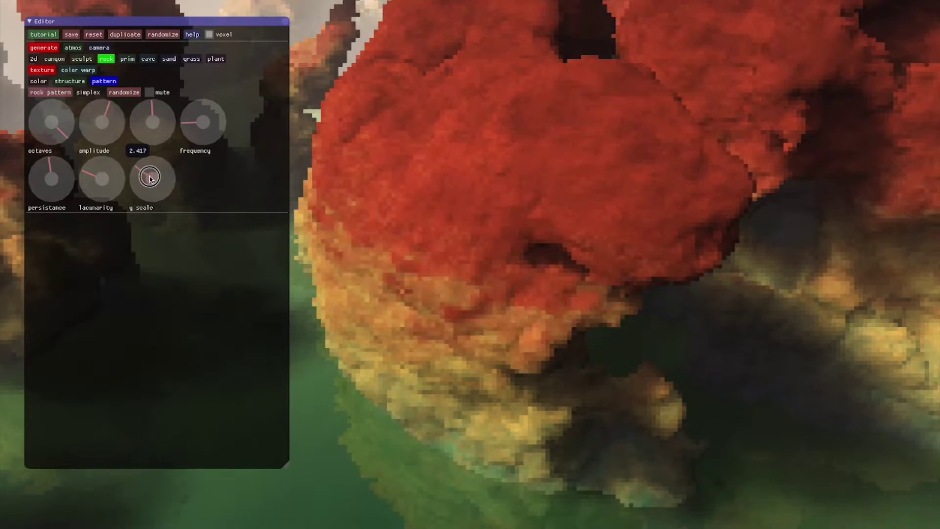
mouse_move(142, 181)
left_mouse_down()
mouse_move(170, 169)
mouse_move(150, 178)
left_mouse_up()
key("a")
left_click_drag(207, 129, 210, 122)
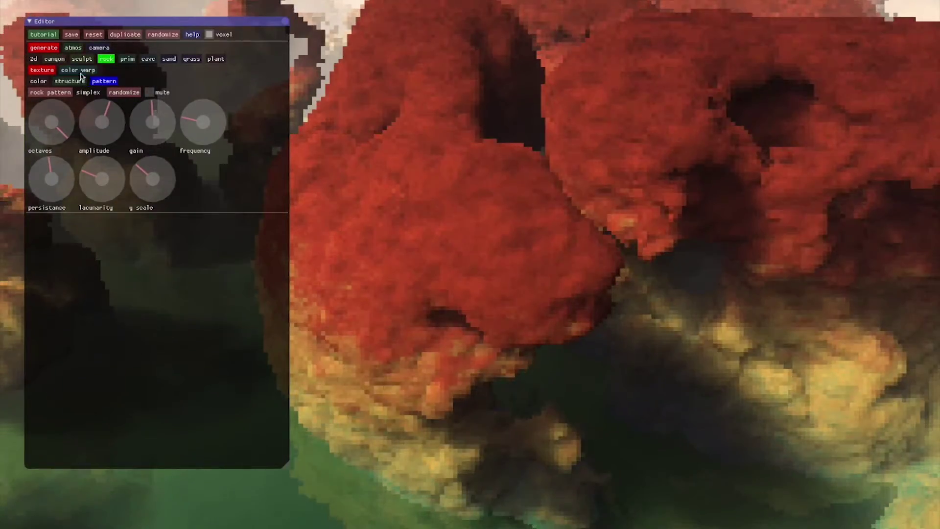
left_click(81, 71)
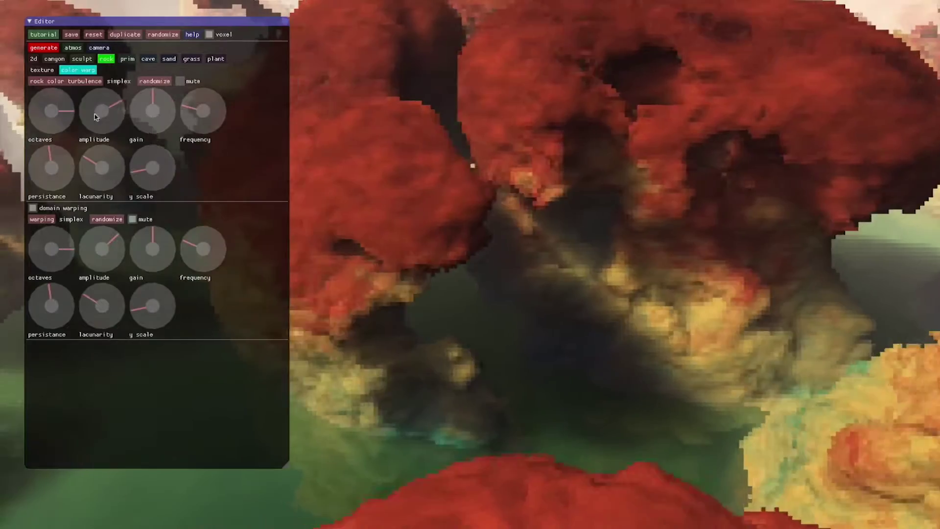
Raise the amplitude of the rock color turbulence and change its noise type to voronoi F1-F2
left_click_drag(93, 118, 117, 112)
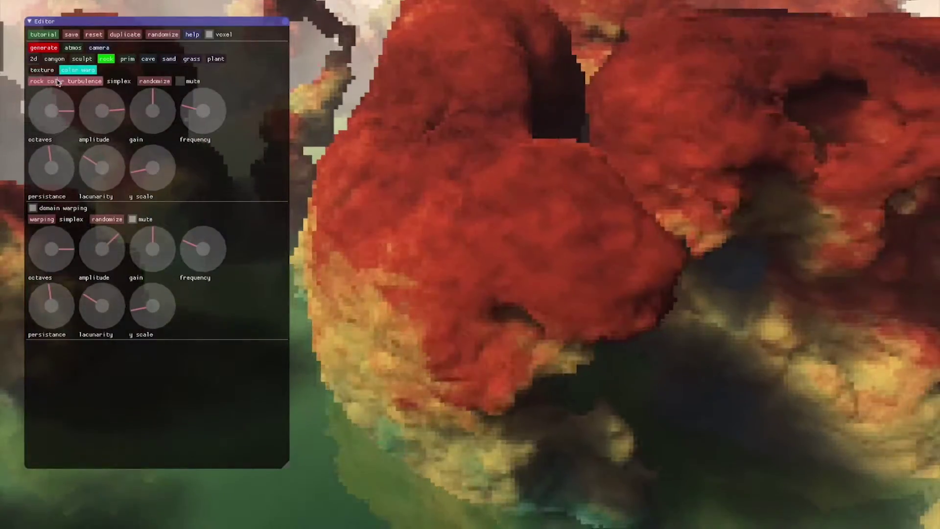
left_click(59, 82)
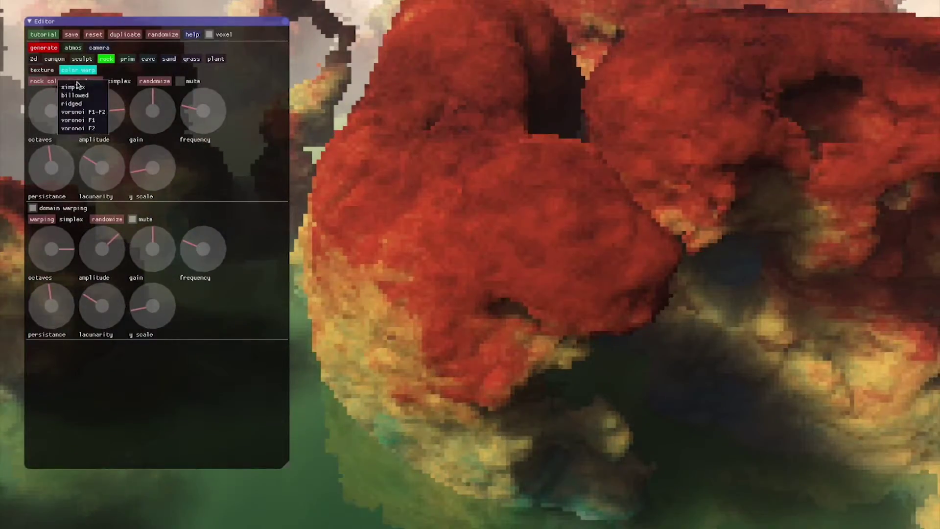
left_click(75, 112)
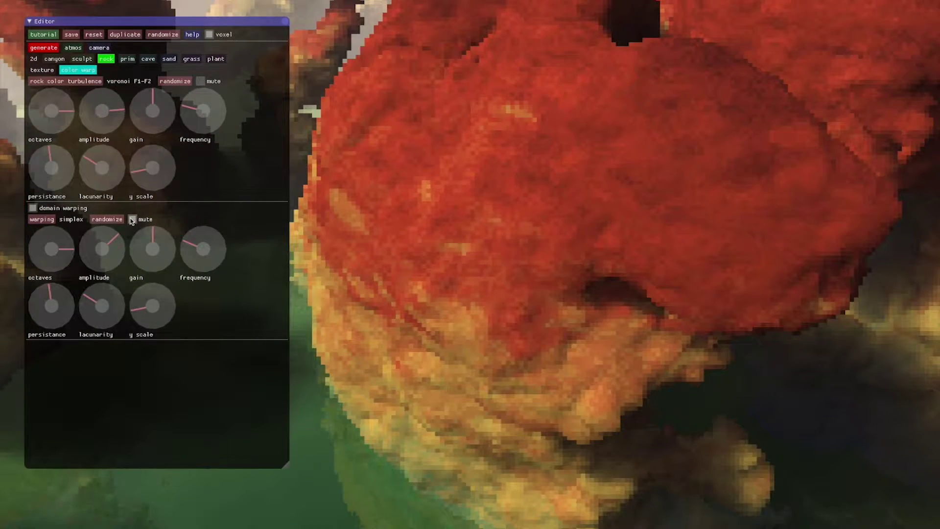
Unmute the rock color warp's domain warping noise, raise its amplitude and turn off the voxel display
left_click(131, 219)
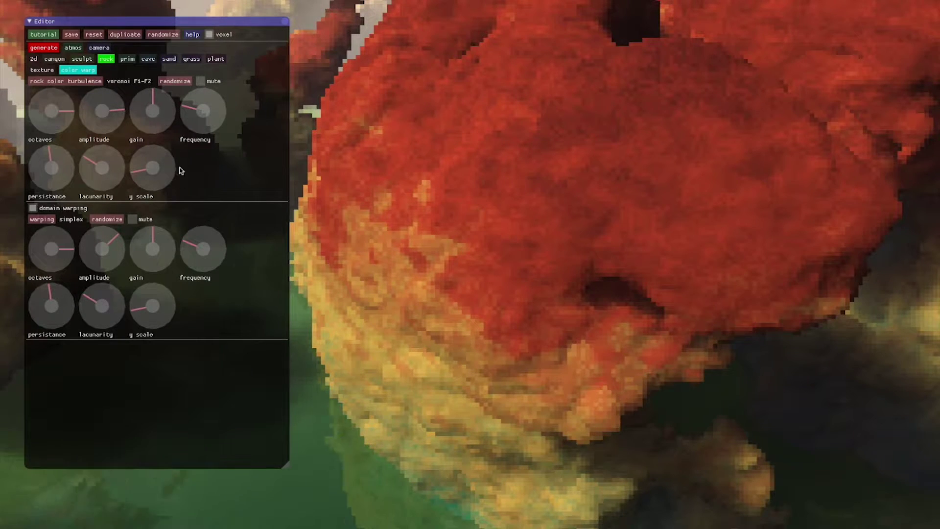
left_click_drag(103, 251, 130, 250)
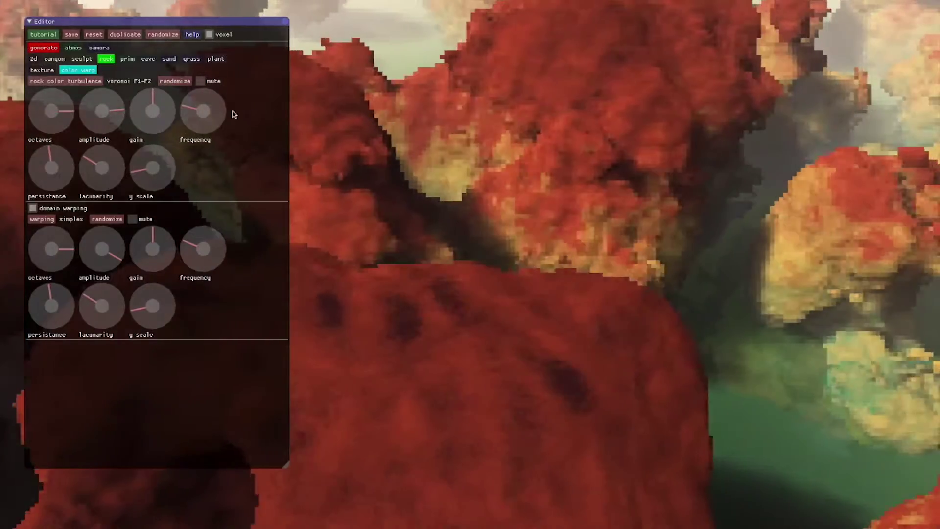
left_click(209, 34)
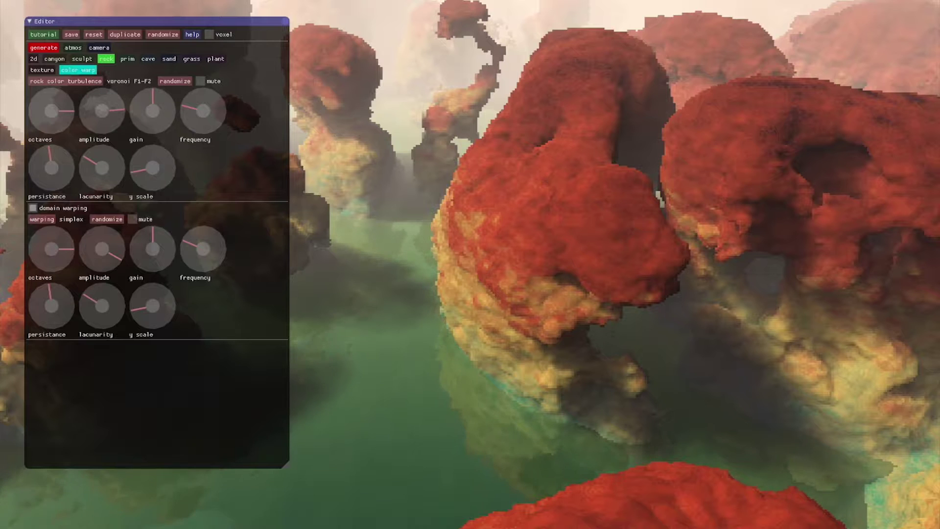
Set the primary primitive's recurse to 12 and change its shape from box to sphere
left_click(128, 59)
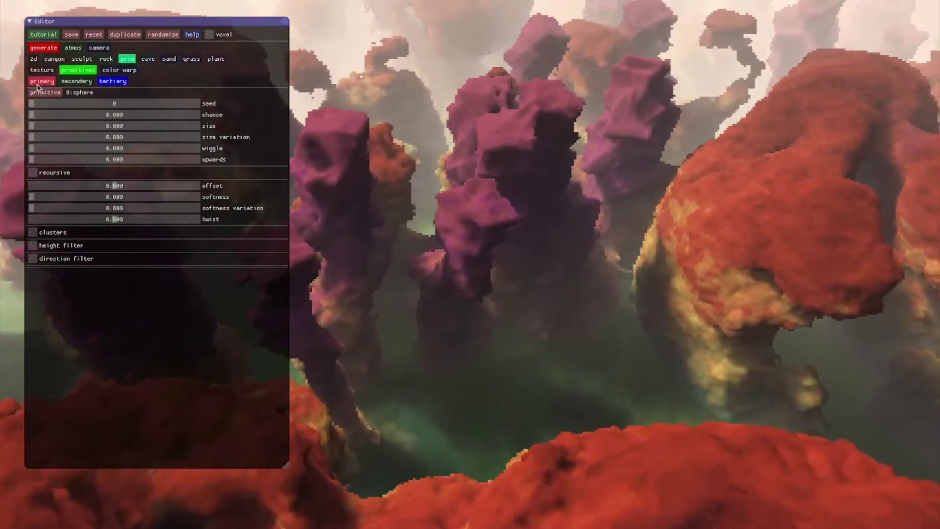
left_click(51, 82)
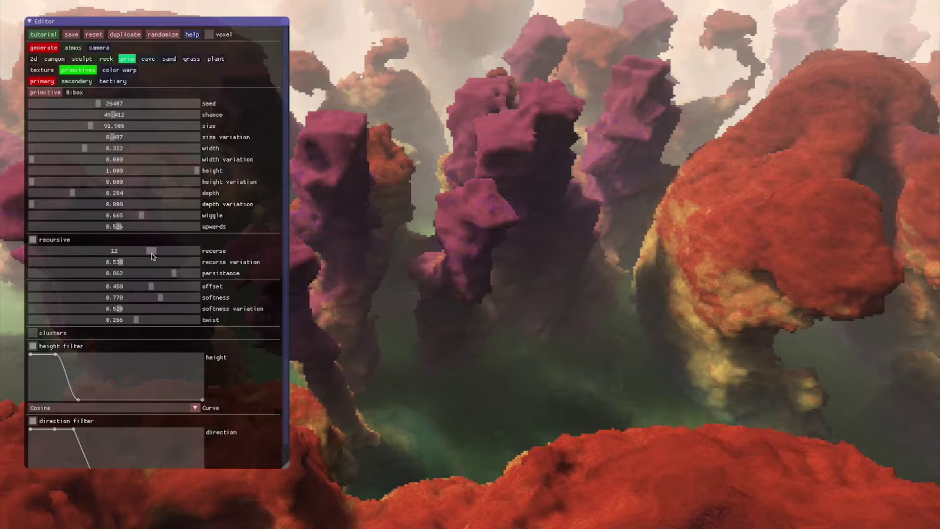
mouse_move(143, 251)
left_mouse_down()
mouse_move(128, 248)
mouse_move(152, 253)
left_mouse_up()
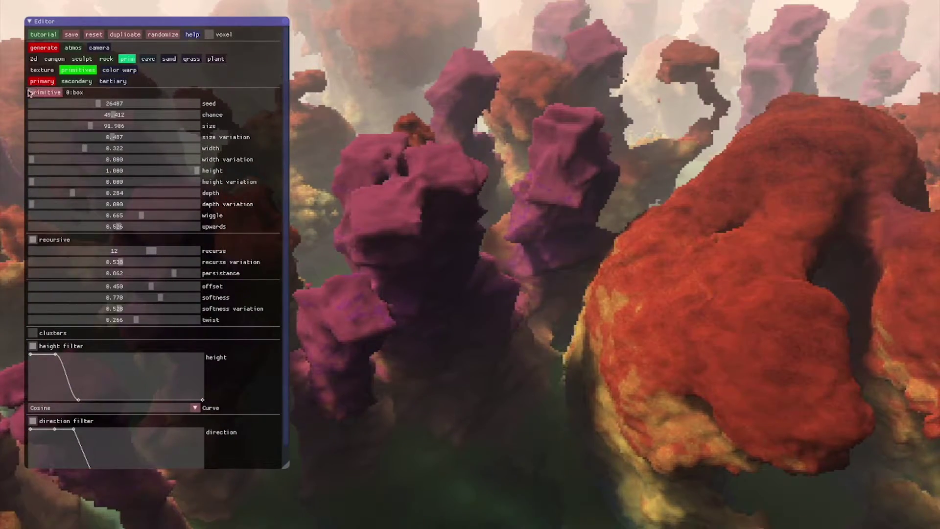
left_click(31, 92)
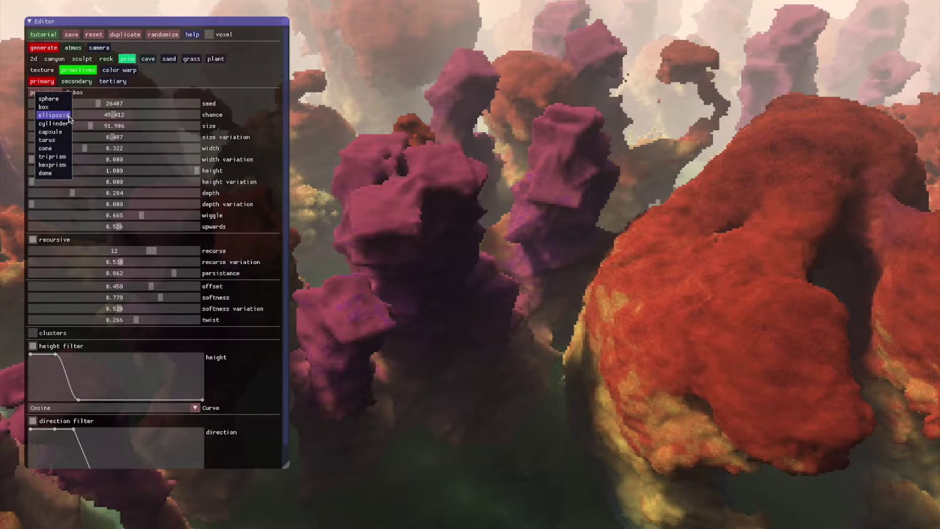
left_click(65, 100)
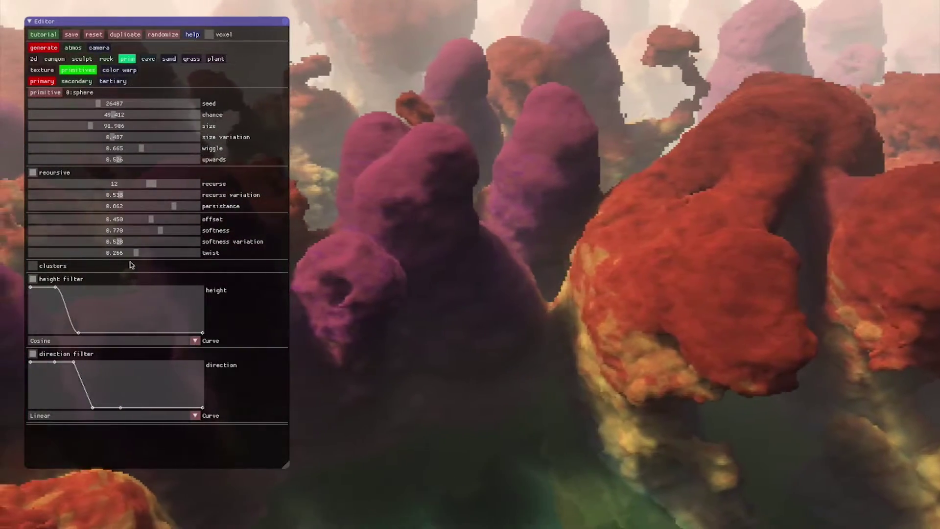
Set the primary sphere primitive's wiggle to 0.747, upwards to 0.835, size to 69.250 and offset to 0.712
left_click_drag(146, 149, 170, 156)
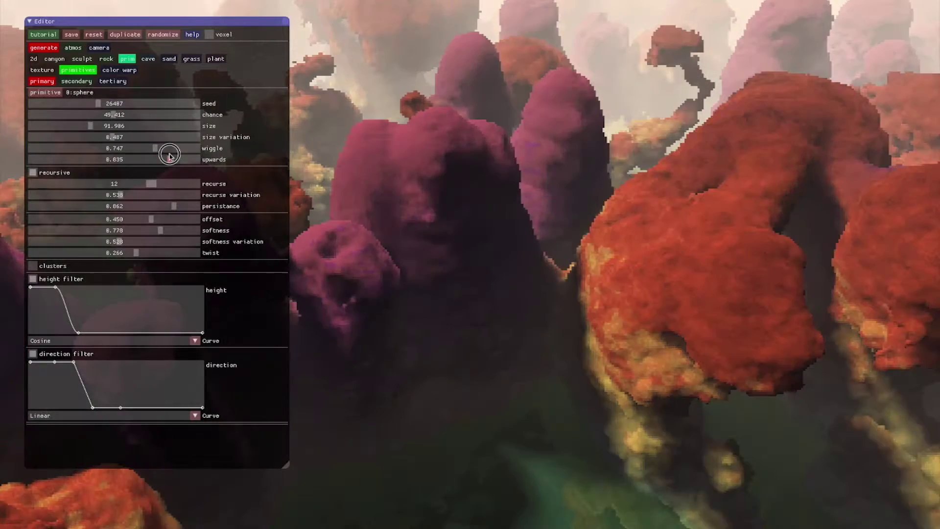
left_click_drag(89, 128, 76, 128)
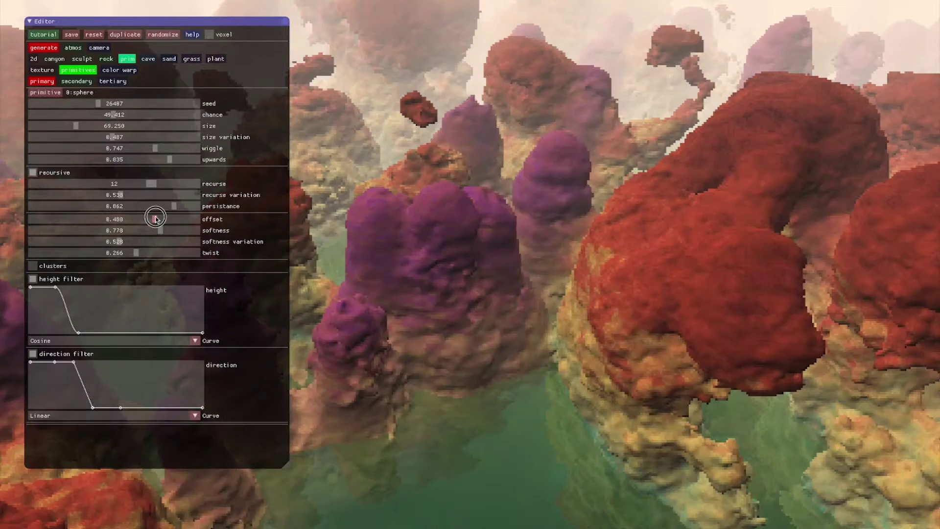
left_click_drag(154, 220, 174, 214)
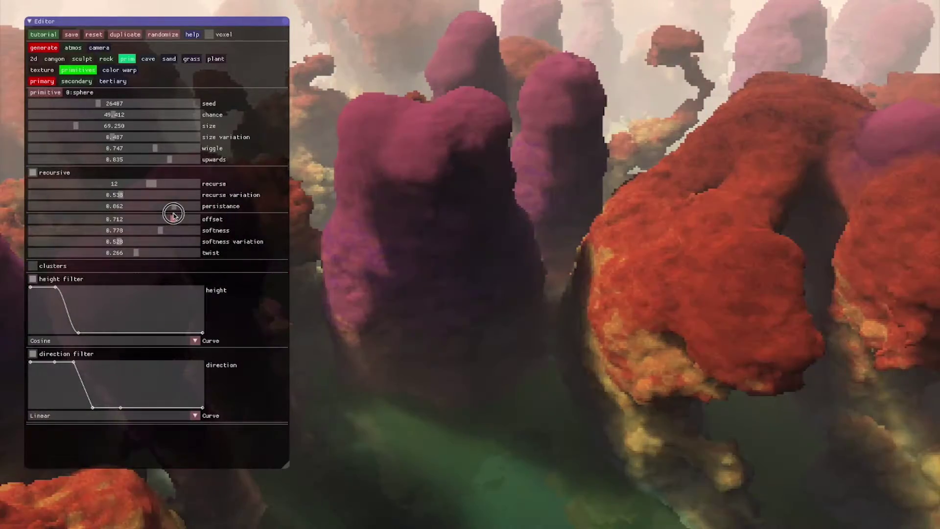
key("s")
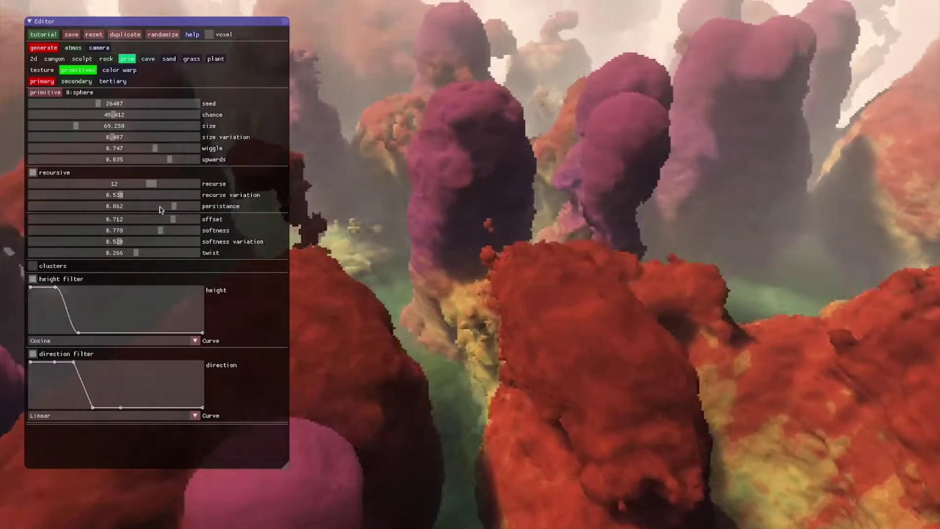
Darken the red stop near the purple end of the primitive texture's color gradient to RGB 175, 54, 54
left_click(44, 71)
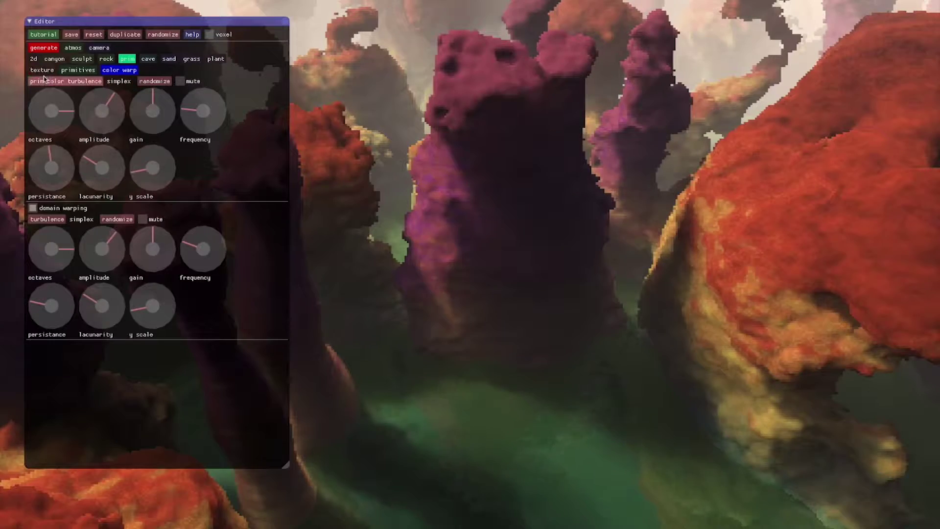
left_click(45, 72)
left_click(39, 82)
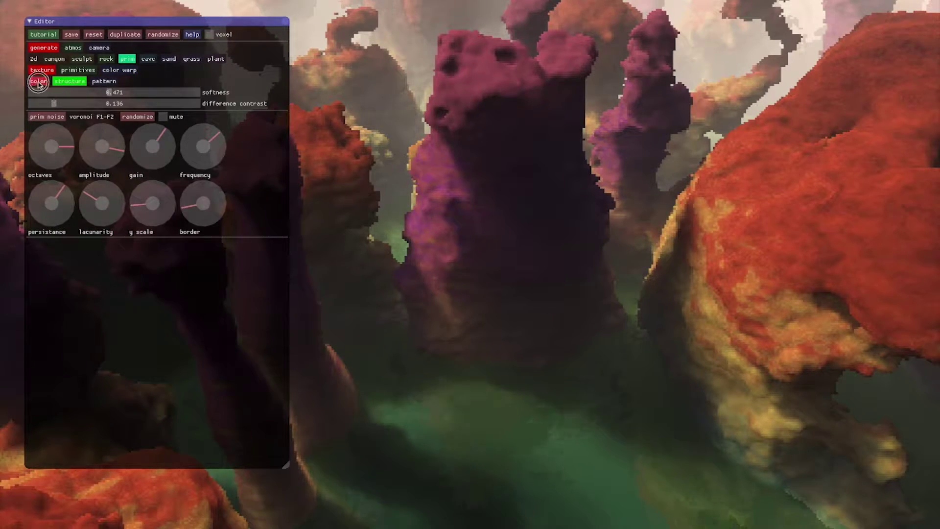
left_click(122, 133)
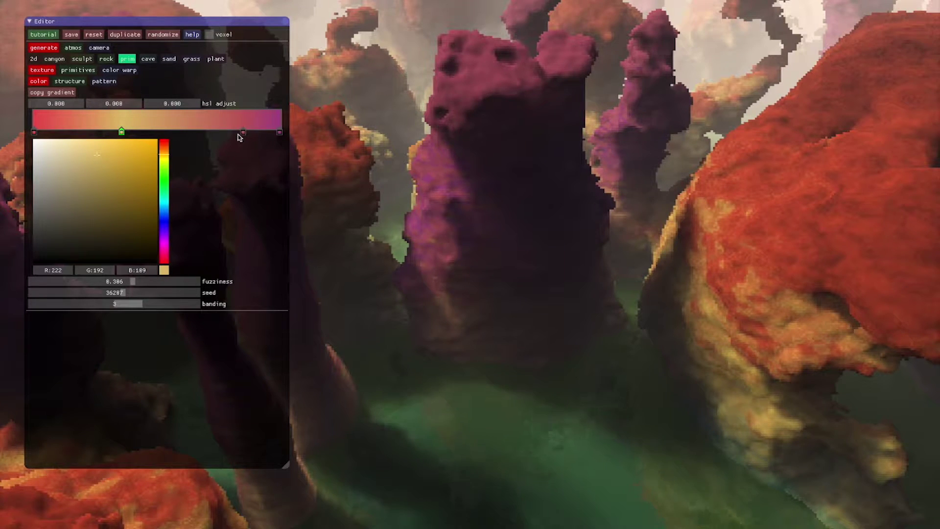
left_click(243, 132)
left_click(125, 194)
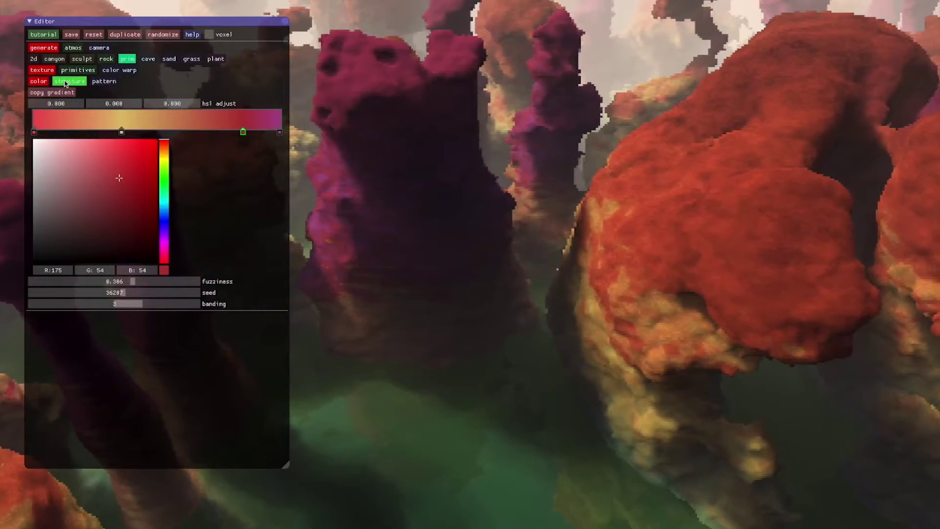
Slightly raise the primitive structure noise's amplitude, raise its frequency and adjust its gain
left_click(67, 81)
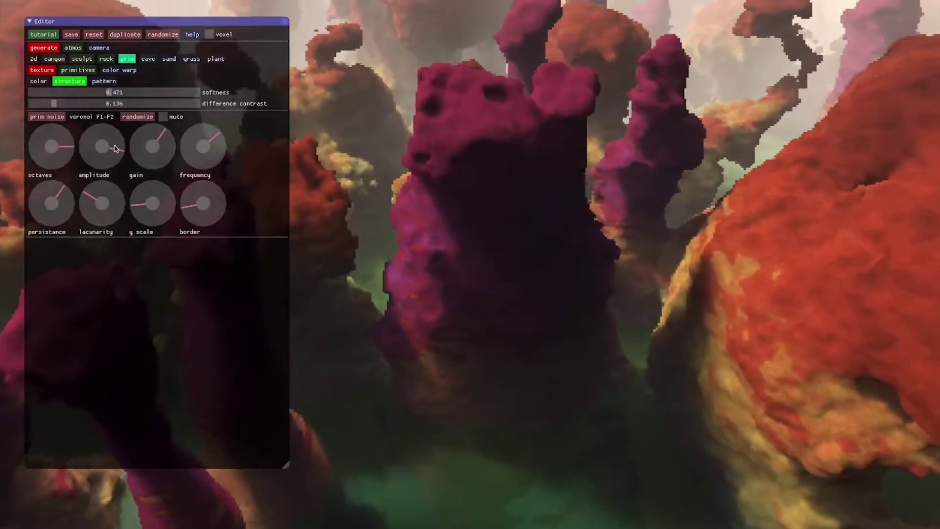
left_click_drag(112, 153, 127, 147)
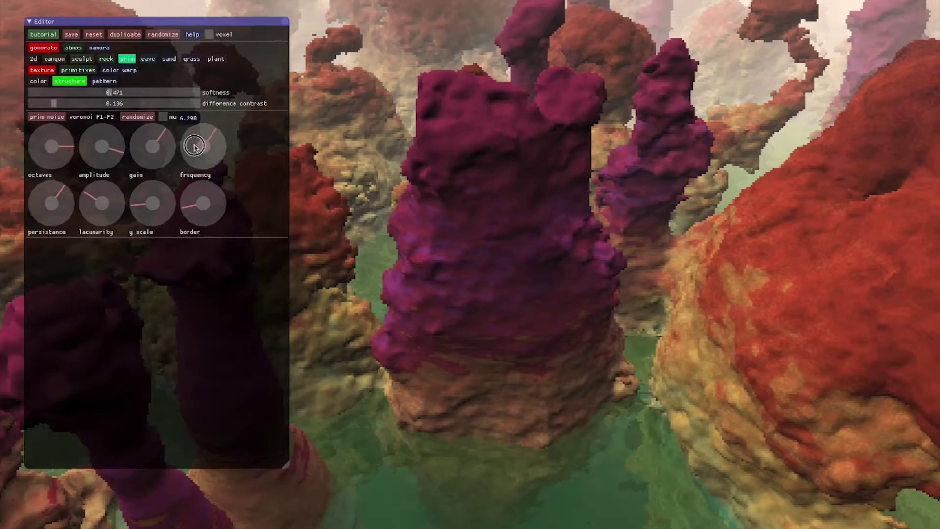
left_click_drag(186, 150, 157, 140)
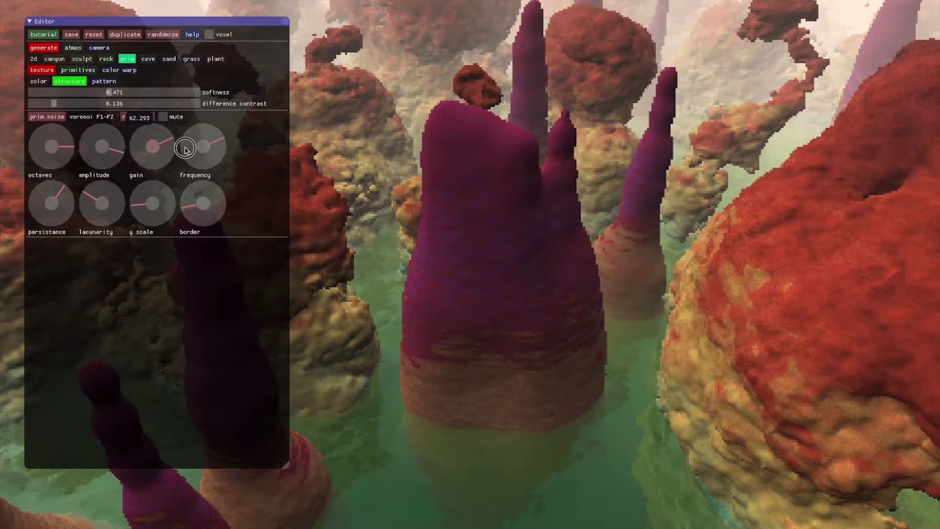
mouse_move(167, 147)
left_mouse_down()
mouse_move(140, 146)
mouse_move(169, 136)
left_mouse_up()
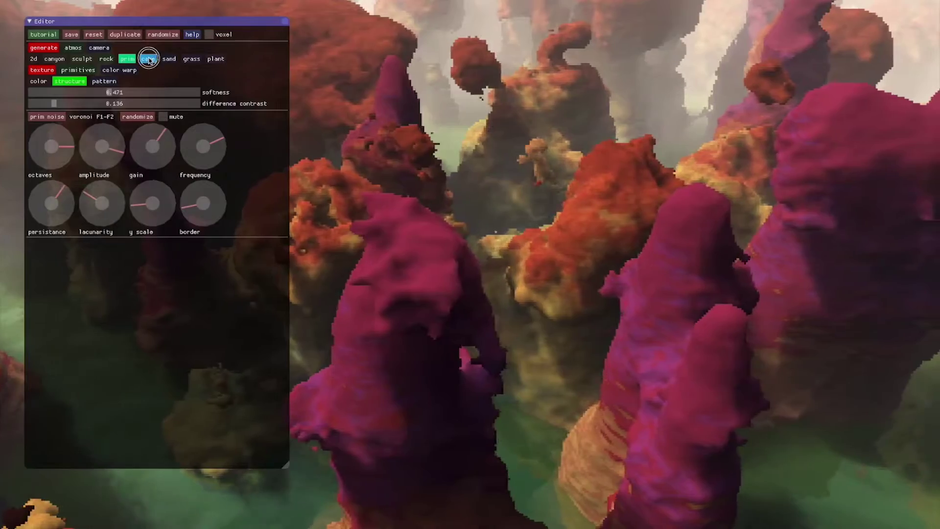
Raise the y scale of the primitive color turbulence, and toggle its domain warping off and on to compare
left_click(149, 60)
left_click(125, 59)
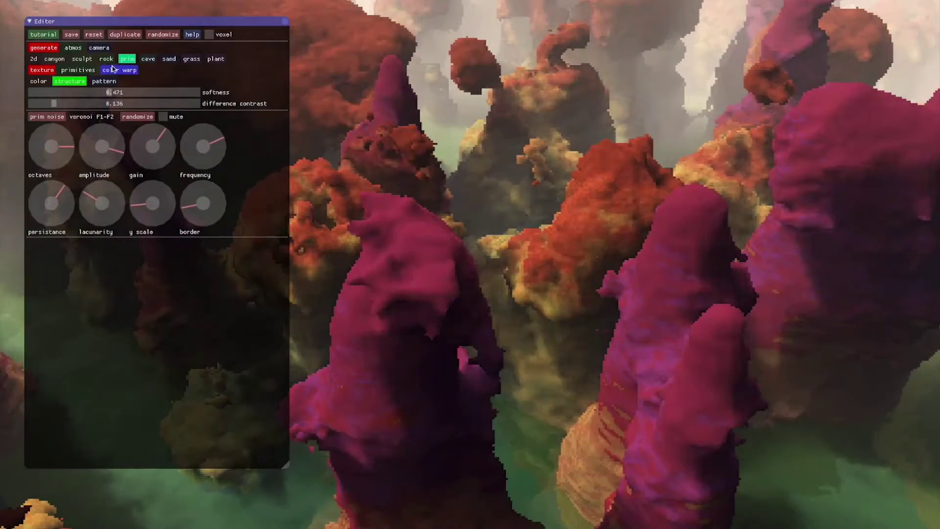
left_click(115, 71)
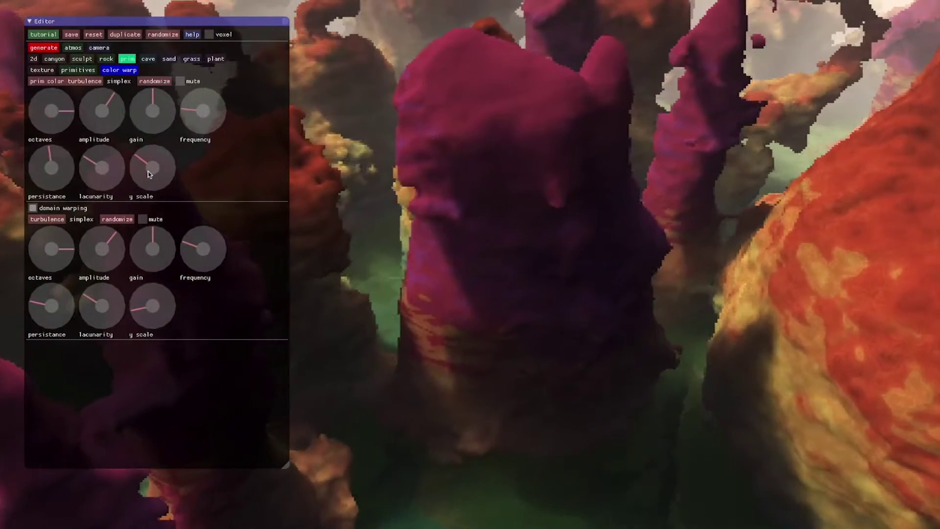
left_click(173, 155)
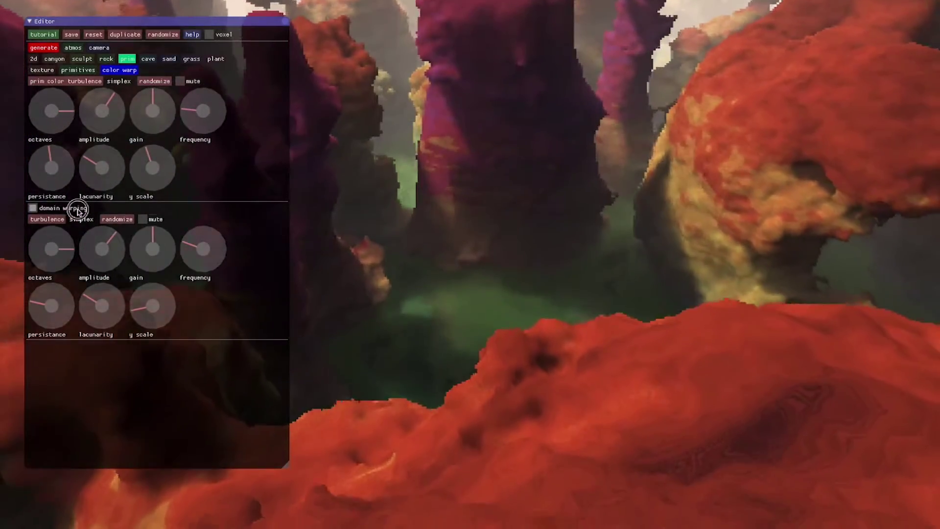
left_click(78, 209)
left_click(79, 209)
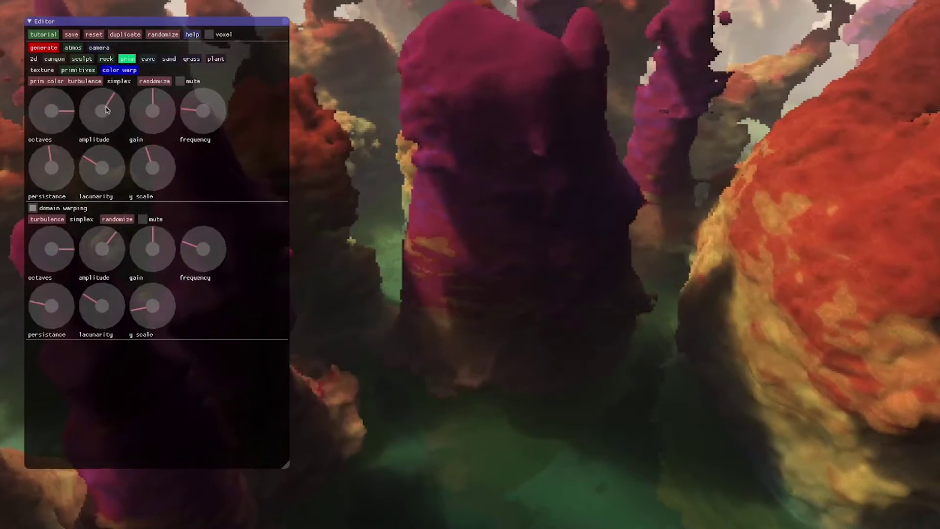
Set the primitive pattern noise's gain to 24.747 and return to the structure settings
left_click(42, 70)
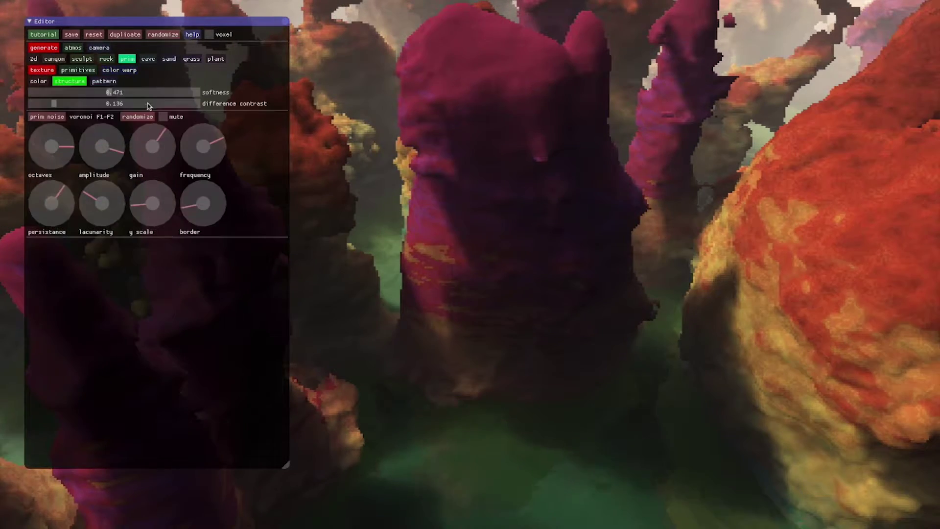
left_click(104, 82)
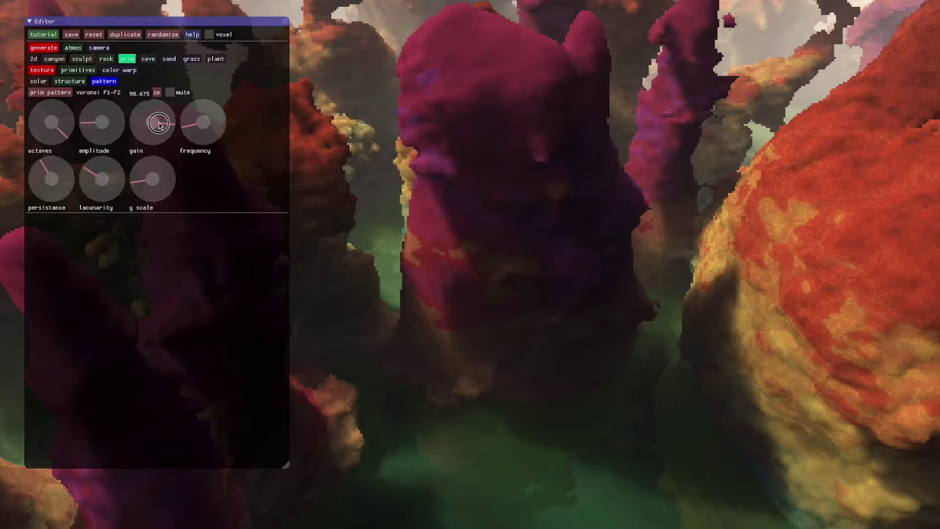
left_click_drag(123, 129, 145, 144)
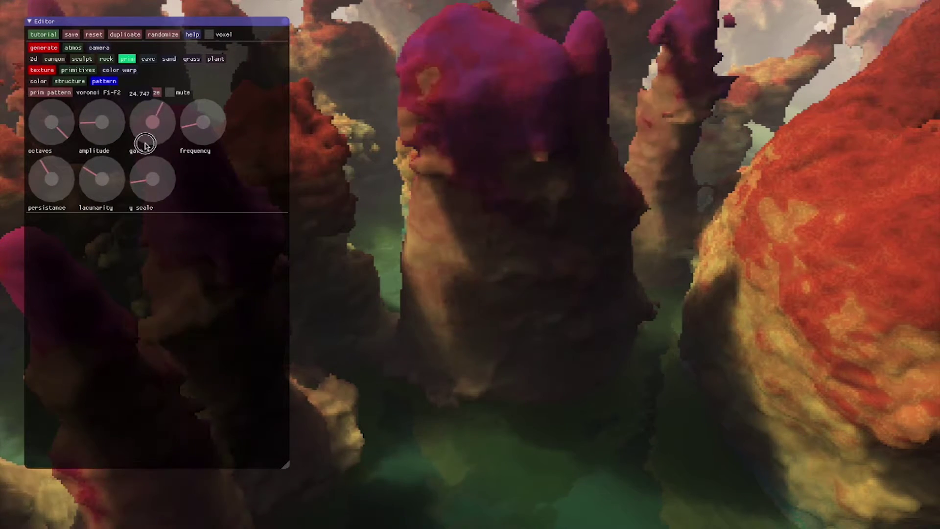
left_click(73, 82)
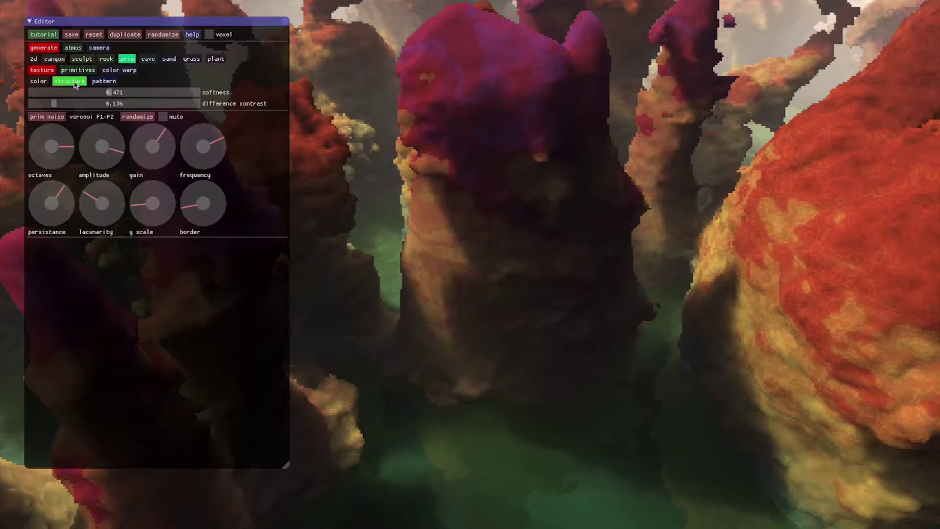
Open the cave corridor settings and turn on solo view to isolate the caves
left_click(147, 60)
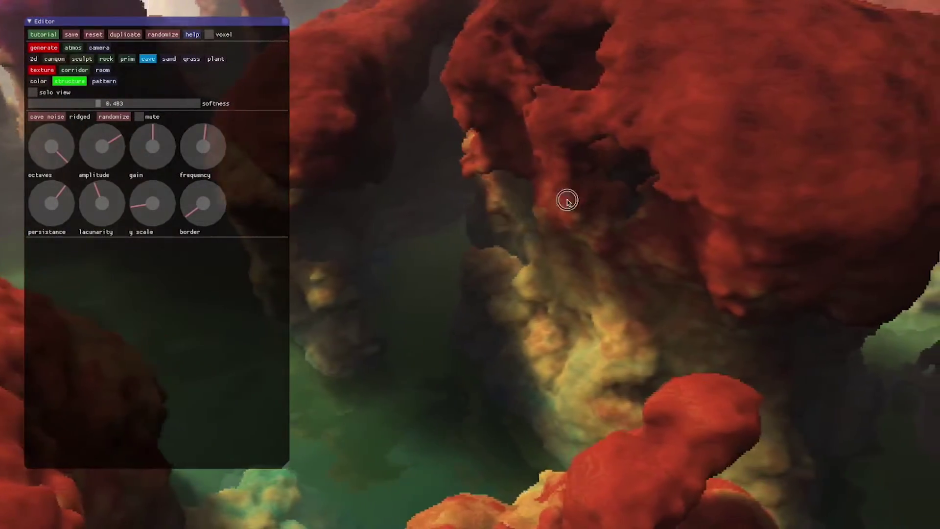
right_click_drag(540, 210, 637, 193)
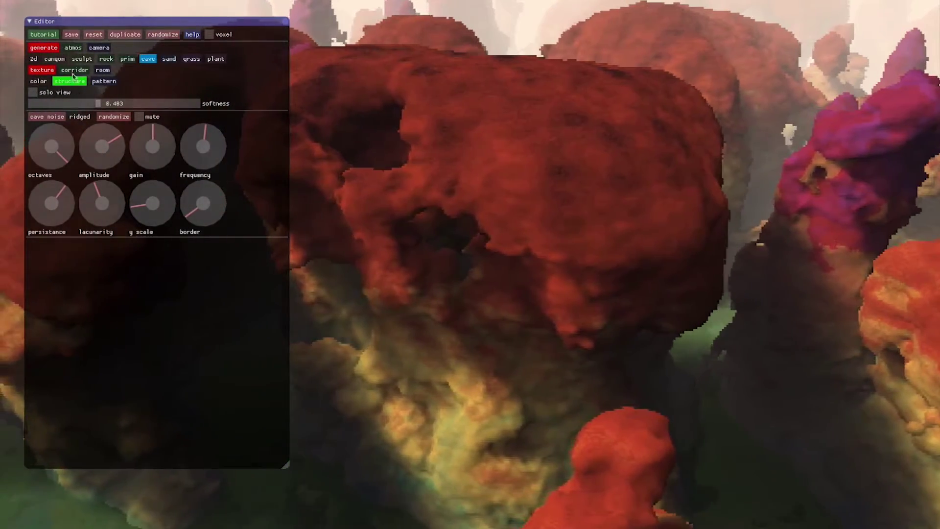
left_click(77, 73)
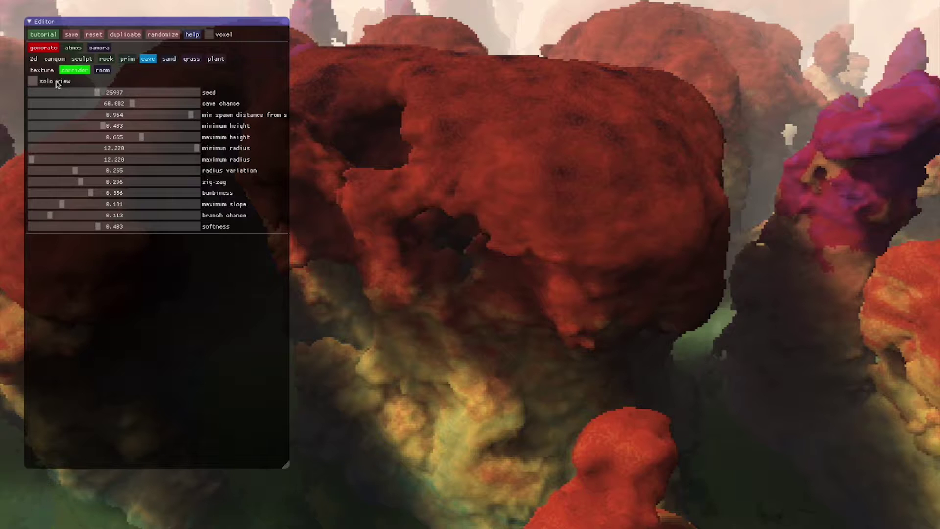
left_click(57, 83)
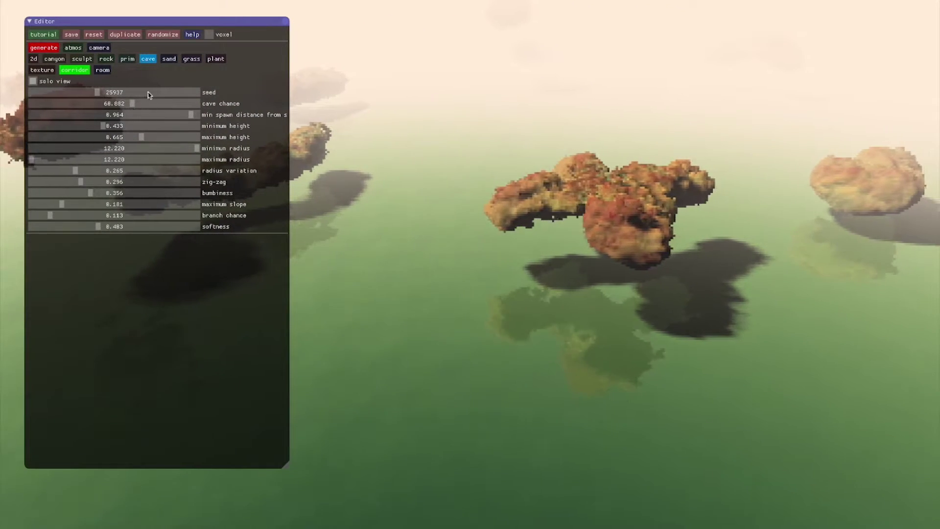
Change the cave corridor seed to about 42,000, with branch chance 0.285, maximum slope 0.524, bumbiness 0.624 and zig-zag 0.462
left_click_drag(97, 92, 148, 93)
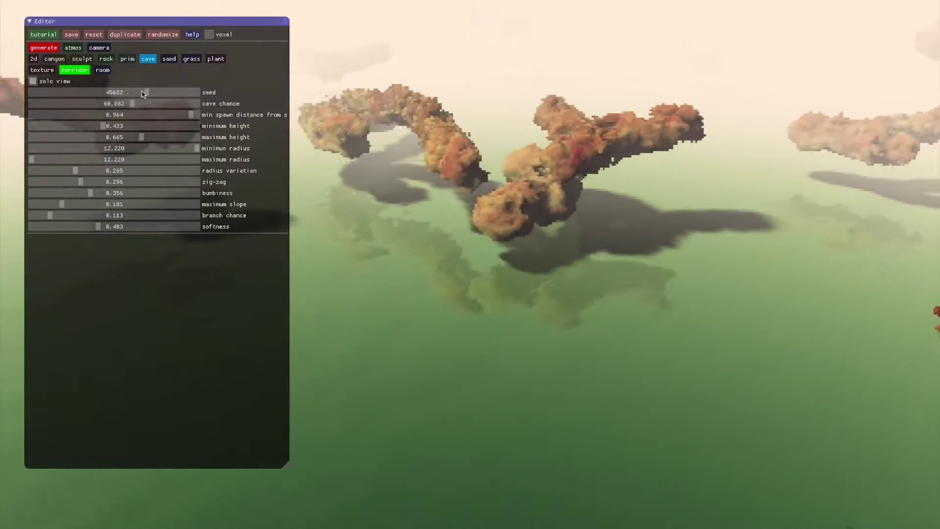
left_click_drag(106, 93, 138, 92)
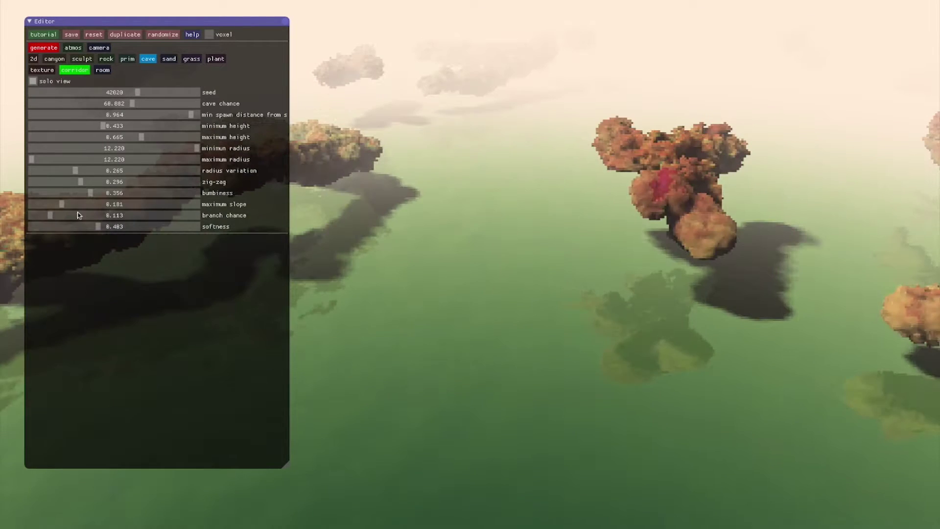
left_click_drag(53, 216, 74, 215)
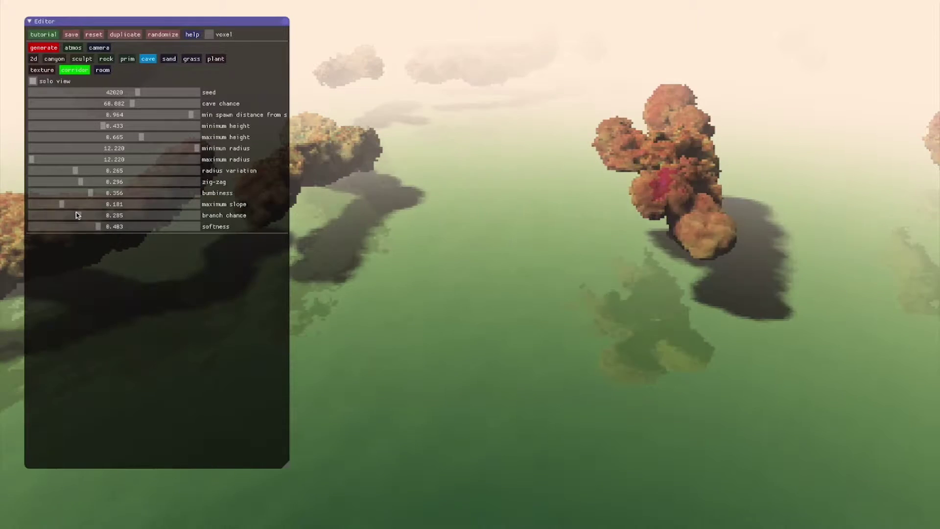
left_click_drag(67, 207, 108, 183)
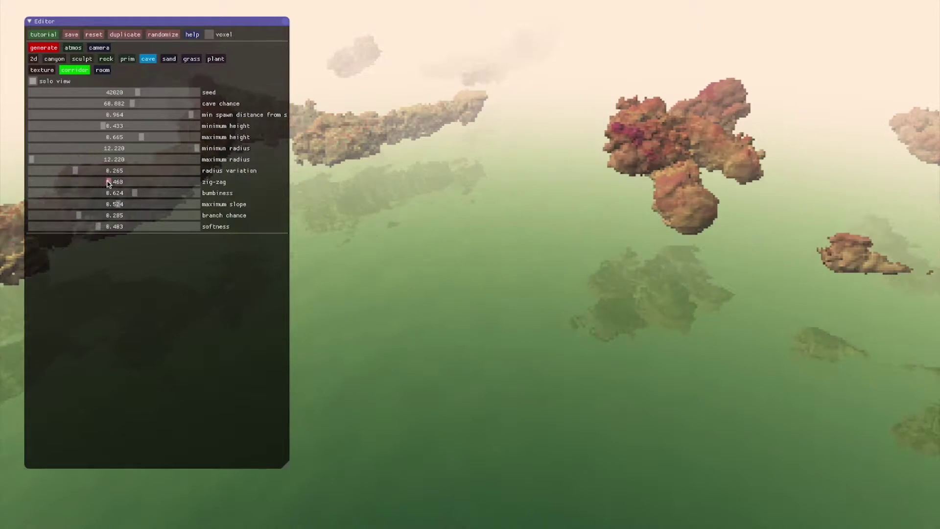
Set the cave corridors' radius variation to 0.388, maximum radius to 43.549 and minimum radius to 9.385
left_click(91, 170)
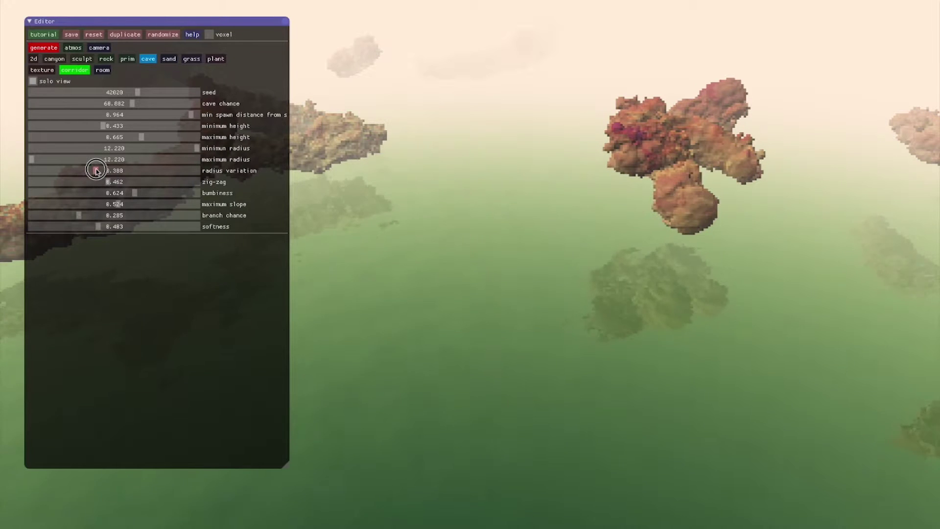
left_click_drag(50, 162, 77, 167)
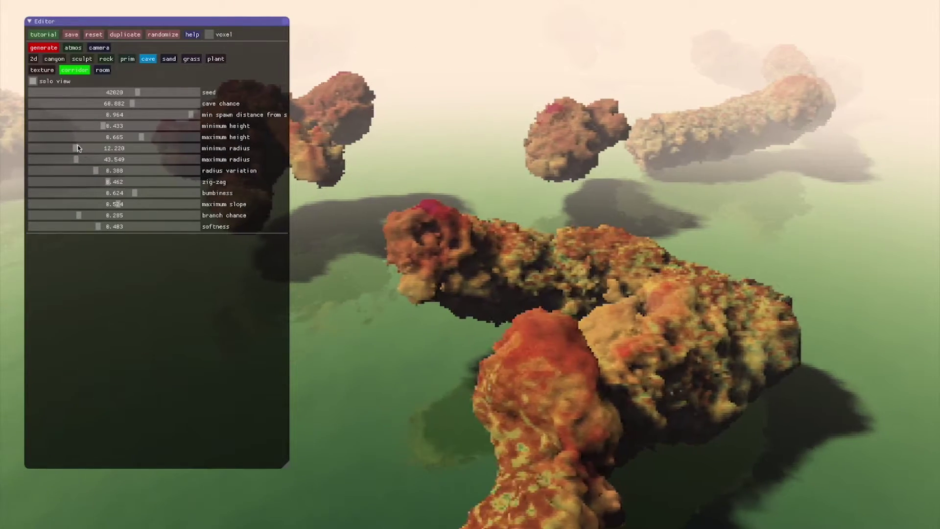
left_click(64, 147)
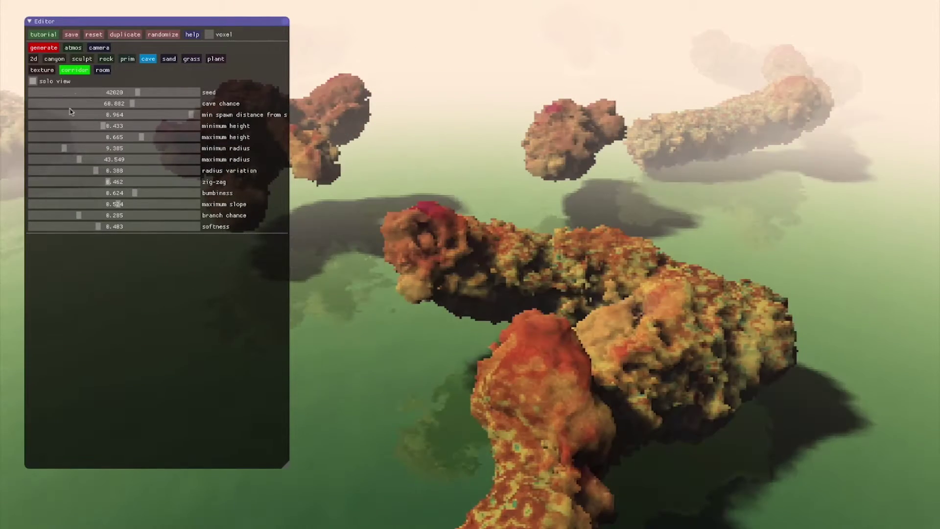
Lower the amplitude of the cave texture's structure noise and adjust the frequency of its pattern noise
left_click(42, 69)
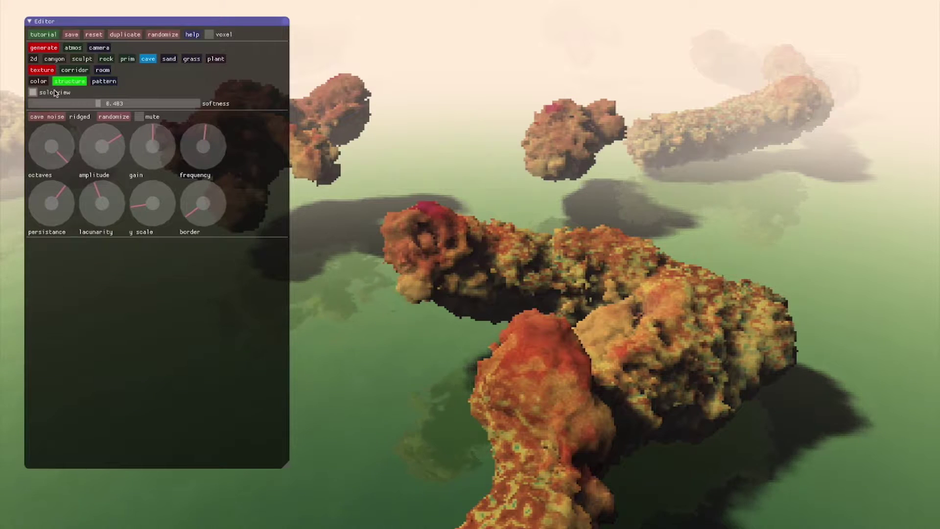
left_click_drag(113, 149, 95, 149)
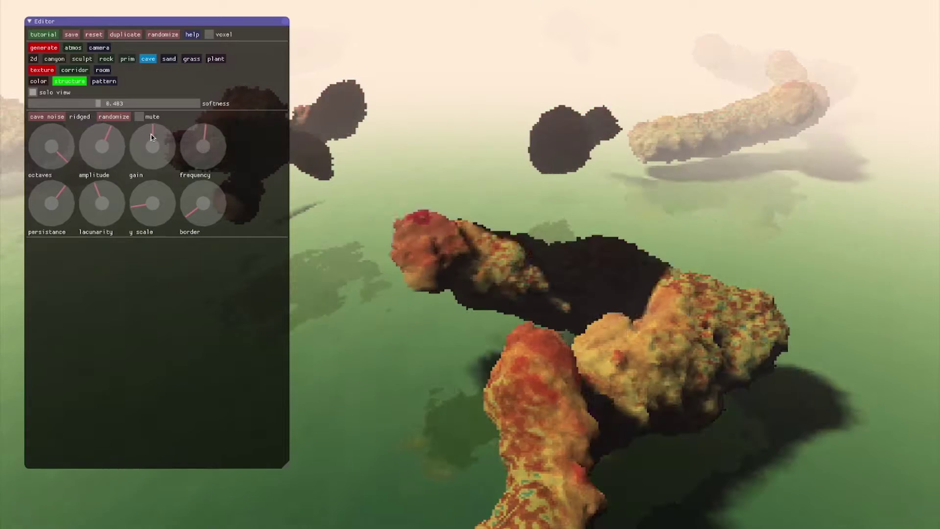
left_click(103, 82)
mouse_move(205, 122)
left_mouse_down()
mouse_move(217, 125)
mouse_move(203, 125)
left_mouse_up()
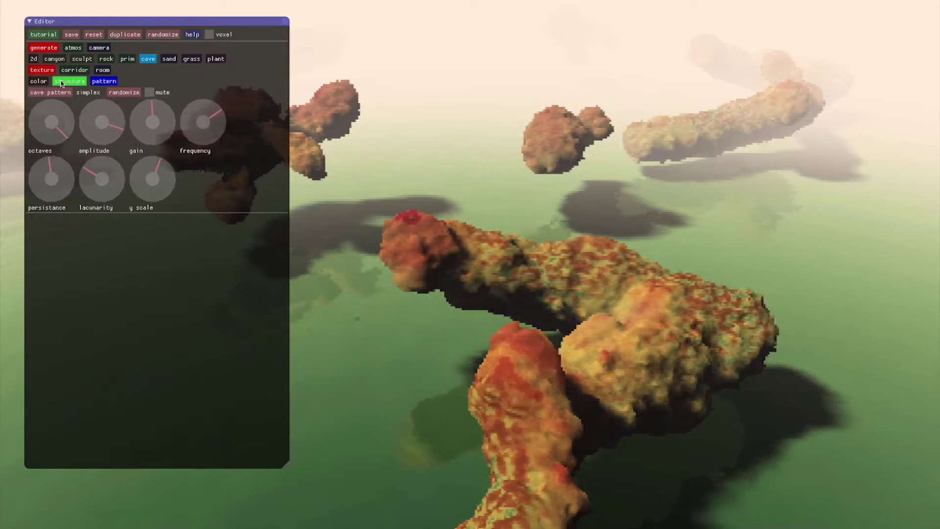
Open the cave room settings and set the room seed to 11951, room chance to 0.582 and room size to 69.271
left_click(74, 70)
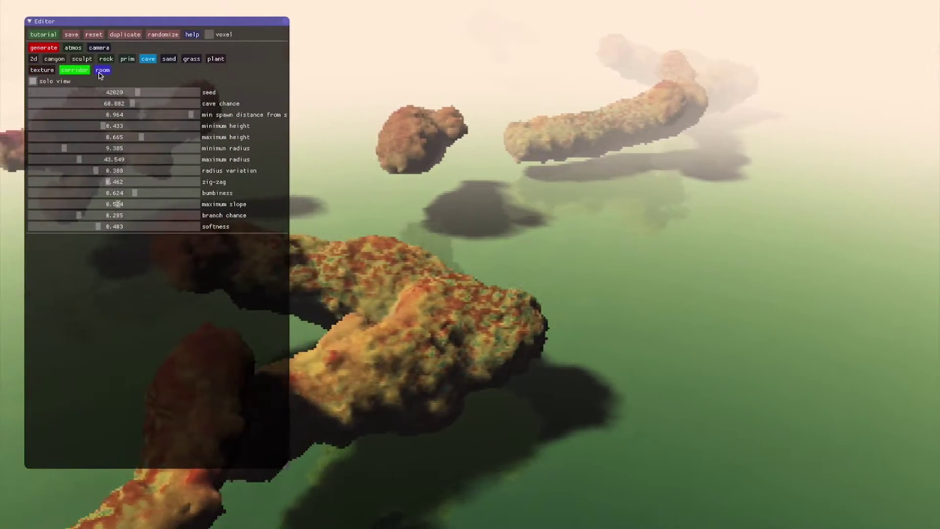
left_click(103, 70)
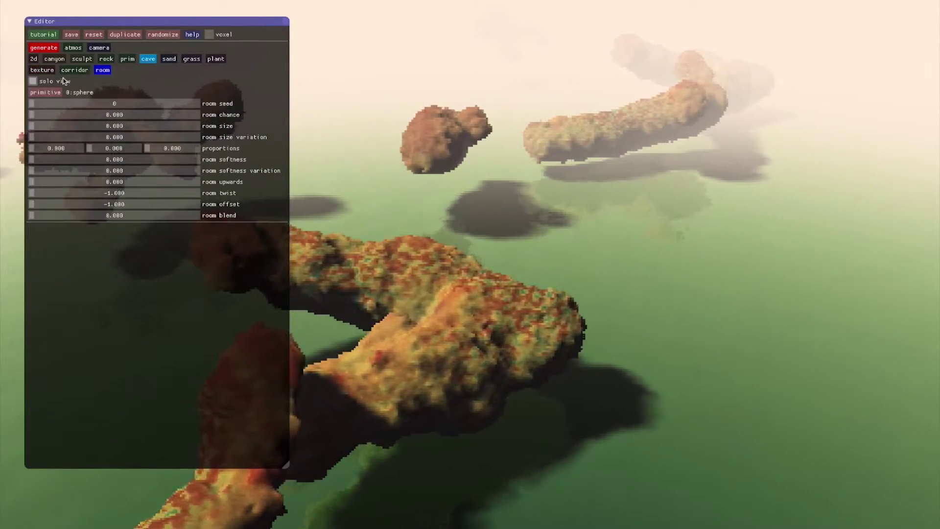
left_click_drag(39, 104, 117, 127)
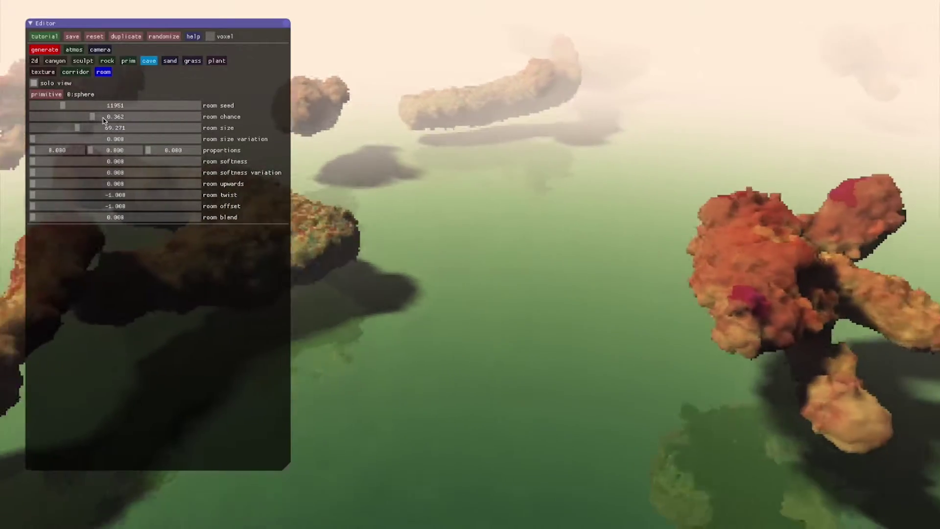
left_click_drag(104, 117, 129, 117)
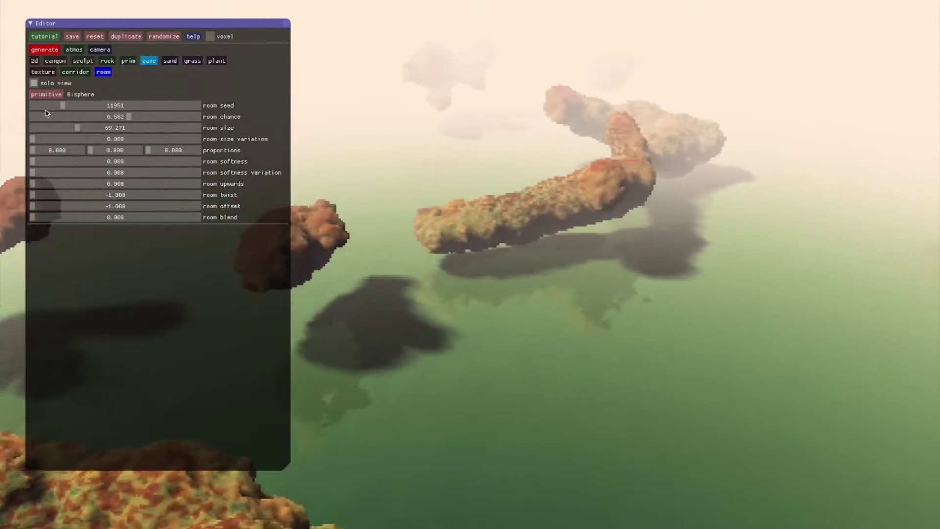
Set room proportions to about 0.95, softness 0.268, softness variation 0.209, upwards 0.259, twist -0.129, offset -0.018 and blend 0.515
left_click_drag(46, 150, 181, 156)
left_click(118, 149)
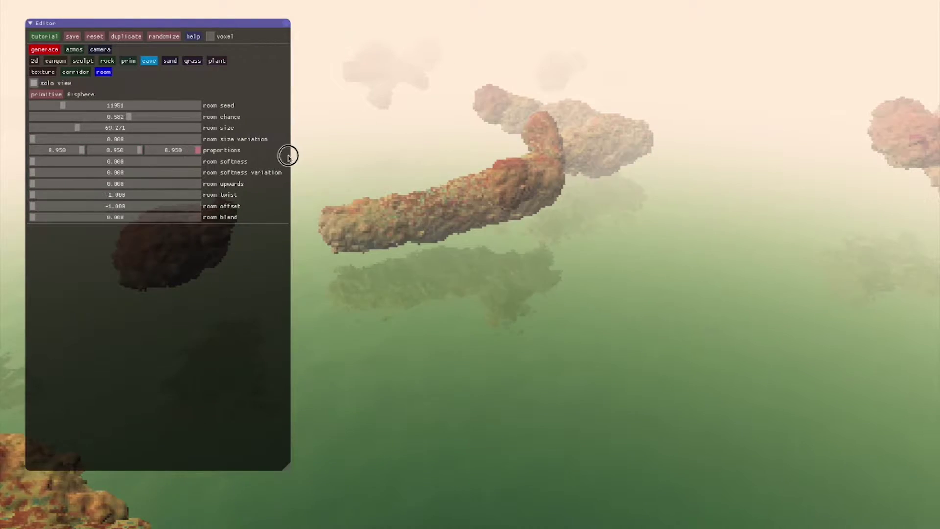
left_click(76, 161)
left_click(67, 172)
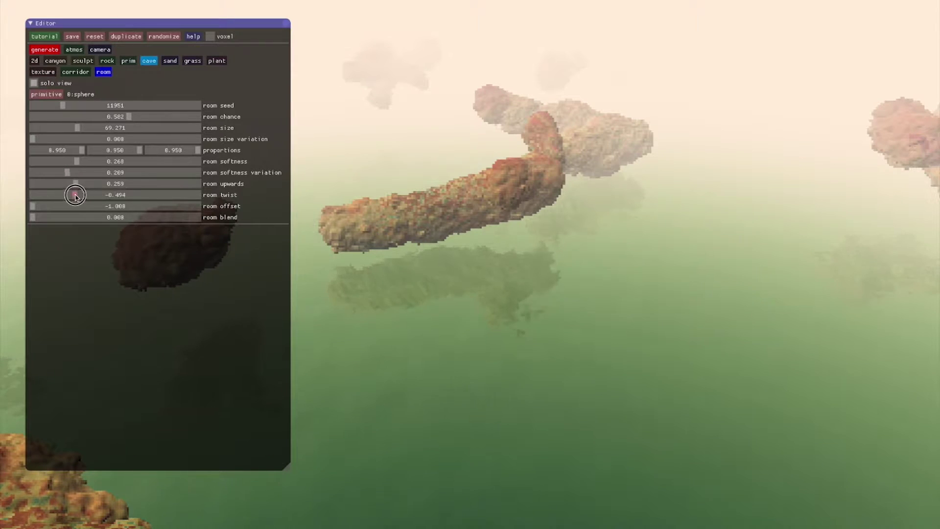
left_click(111, 217)
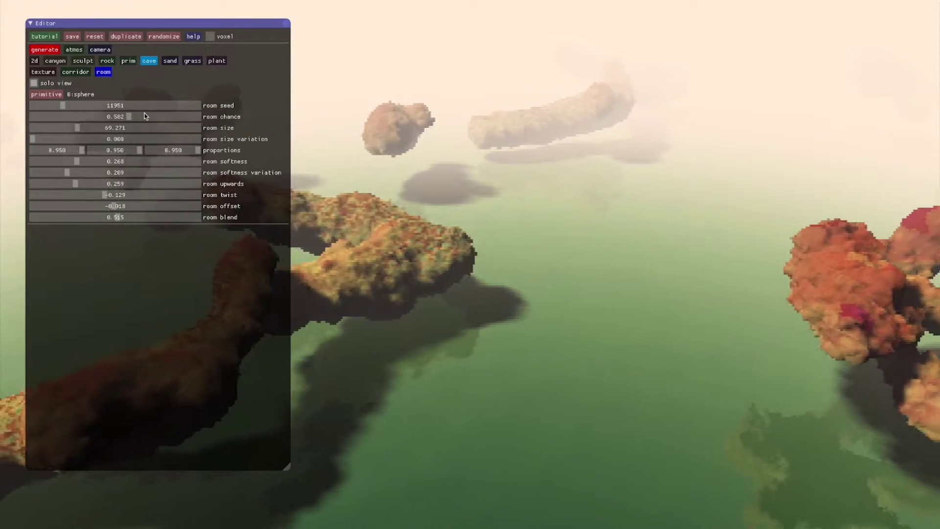
Raise the cave room chance to its maximum of 1.000 and greatly increase the room size
left_click(193, 117)
left_click_drag(193, 116, 199, 116)
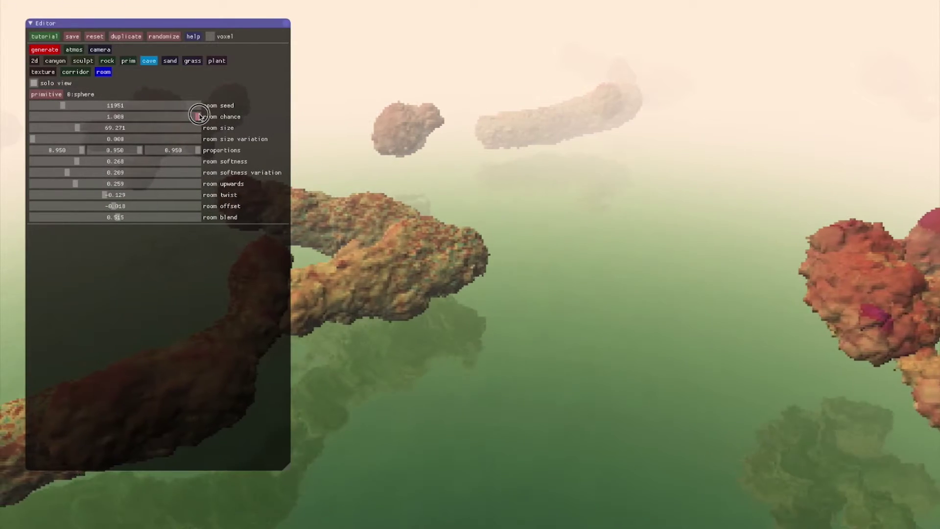
left_click(154, 127)
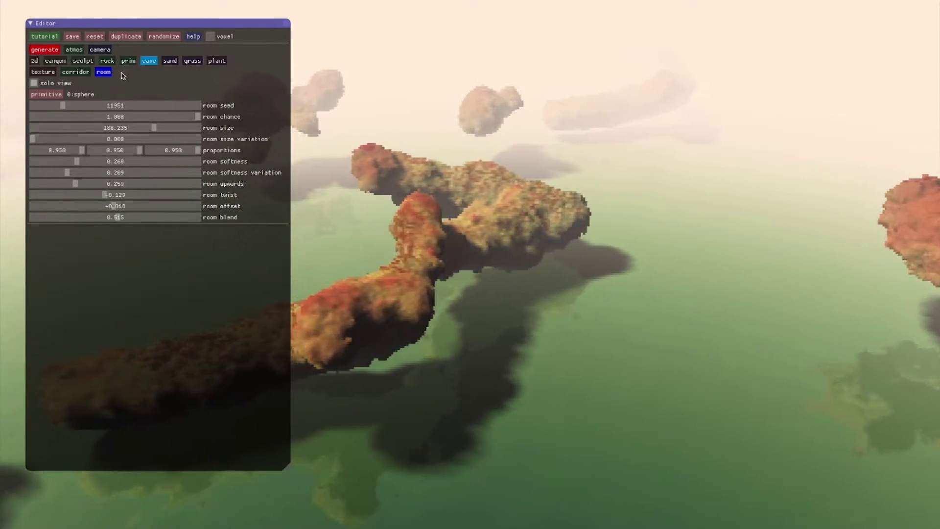
Set the cave corridors' maximum height to 0.718 and turn off solo view to bring back the full terrain
left_click(87, 72)
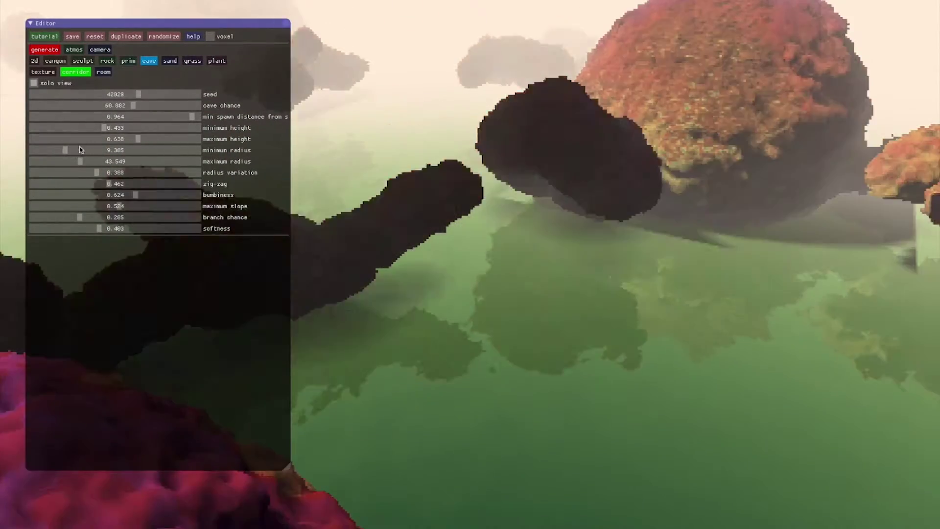
left_click(141, 139)
left_click_drag(141, 139, 150, 138)
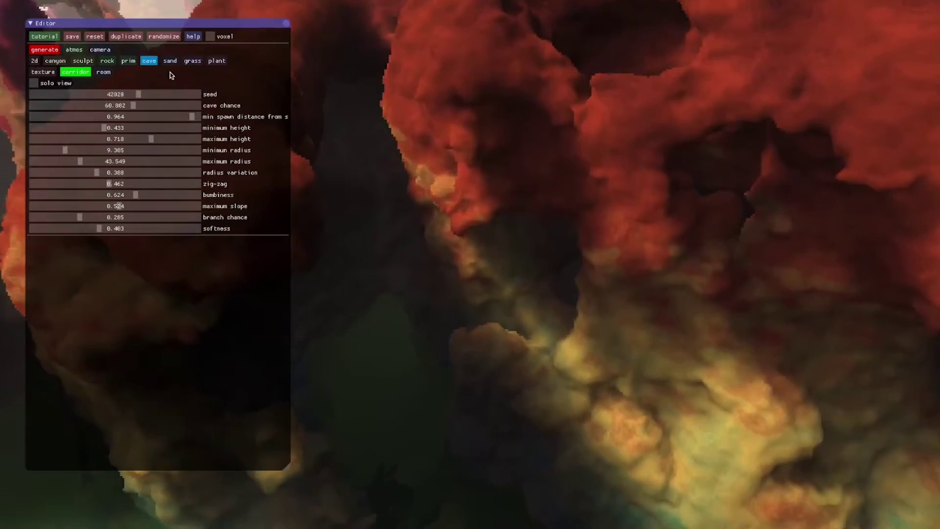
In the sand controls, set persistance to 0.762, amount to 1.000, sharpness to 0.032 and radius to 81.694
left_click(170, 62)
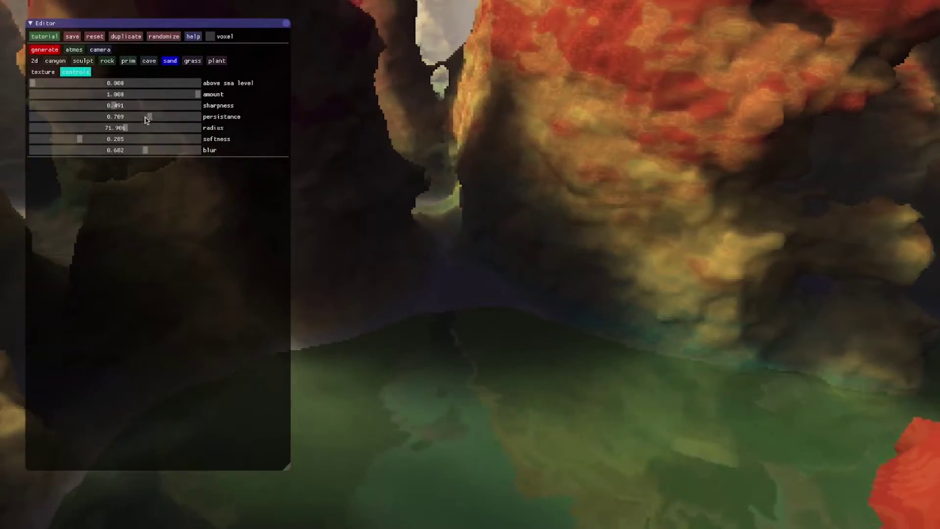
left_click(153, 117)
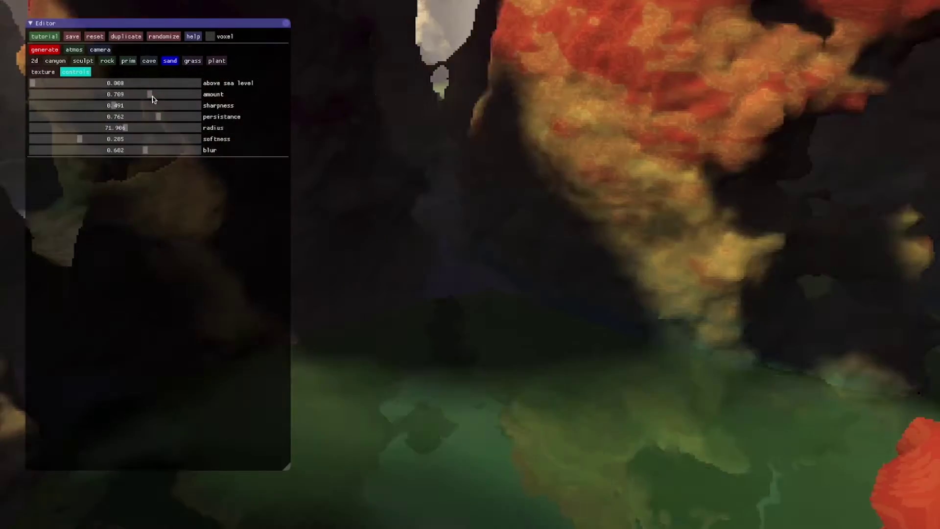
left_click(198, 96)
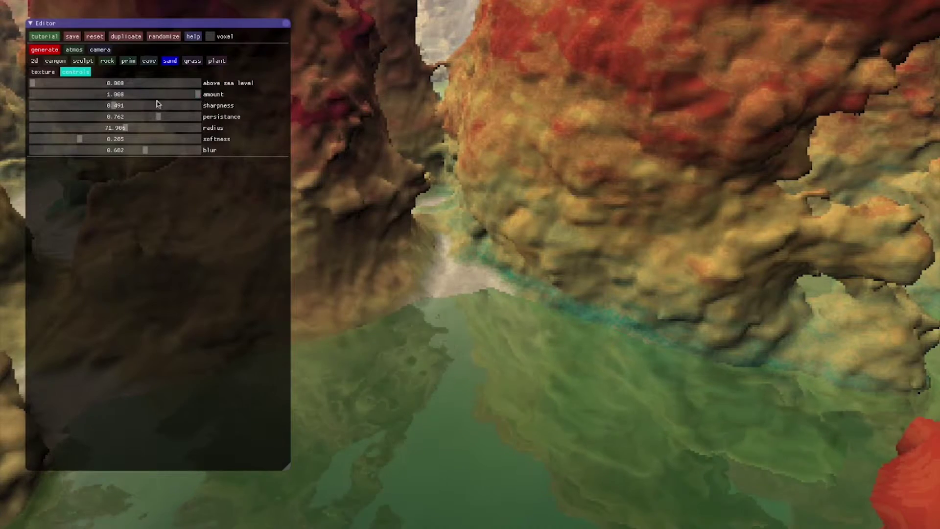
left_click(87, 108)
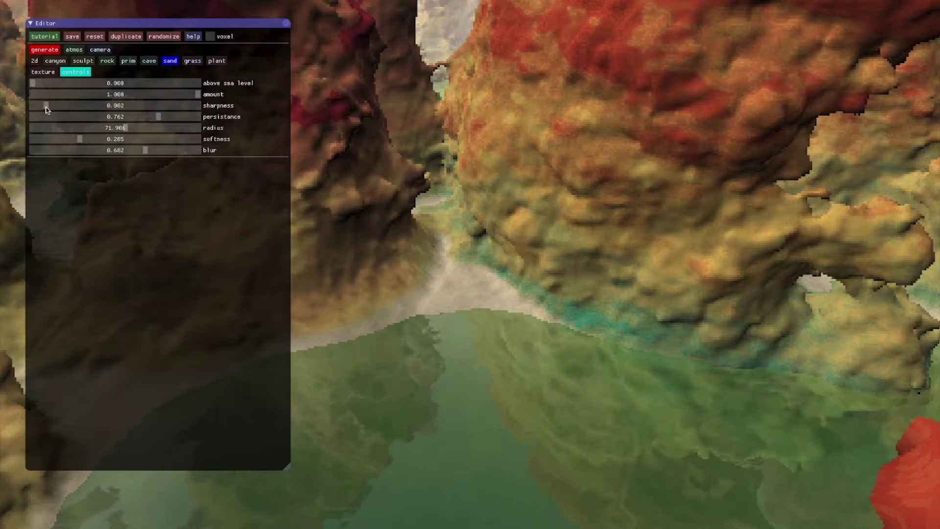
left_click_drag(46, 108, 39, 107)
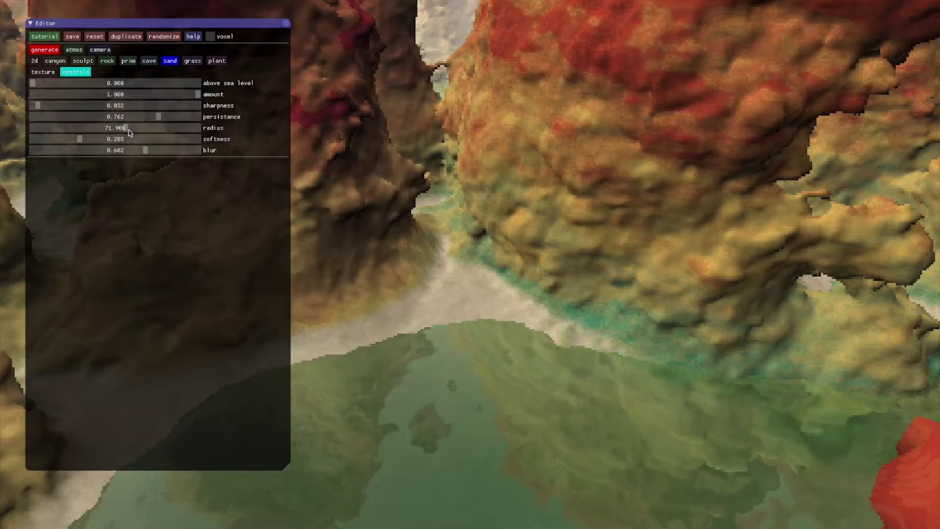
left_click_drag(129, 132, 142, 131)
Change the sand gradient's starting color to light green (136, 206, 151) and adjust the sand structure noise's amplitude and frequency for bumpier sand
left_click_drag(338, 227, 322, 185)
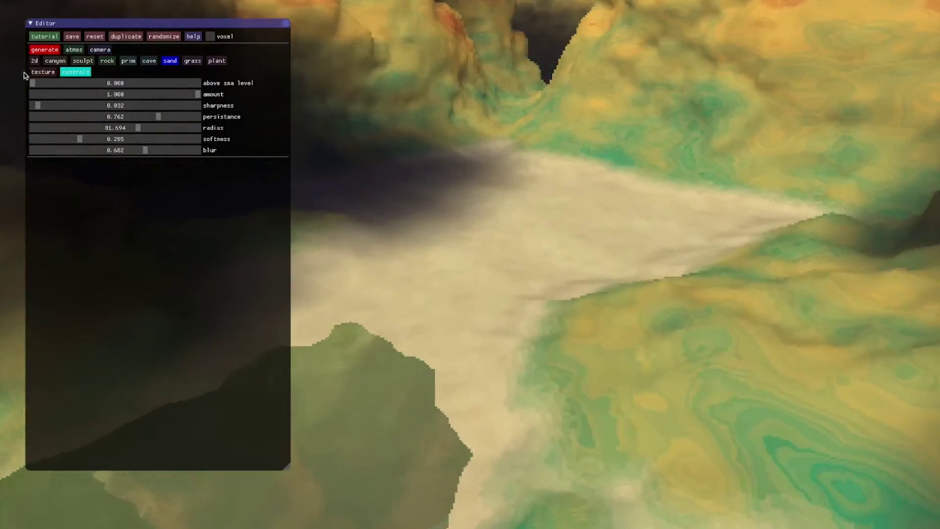
left_click(42, 72)
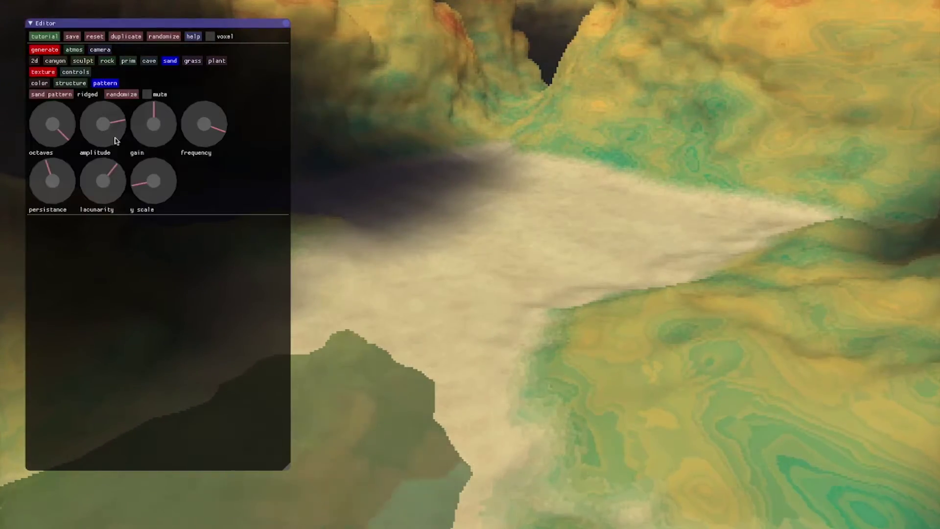
left_click(40, 83)
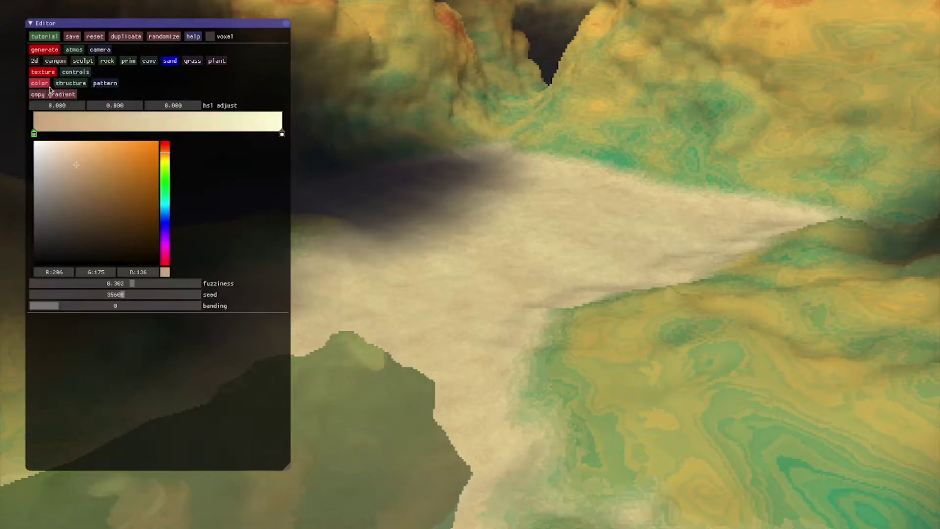
left_click(167, 188)
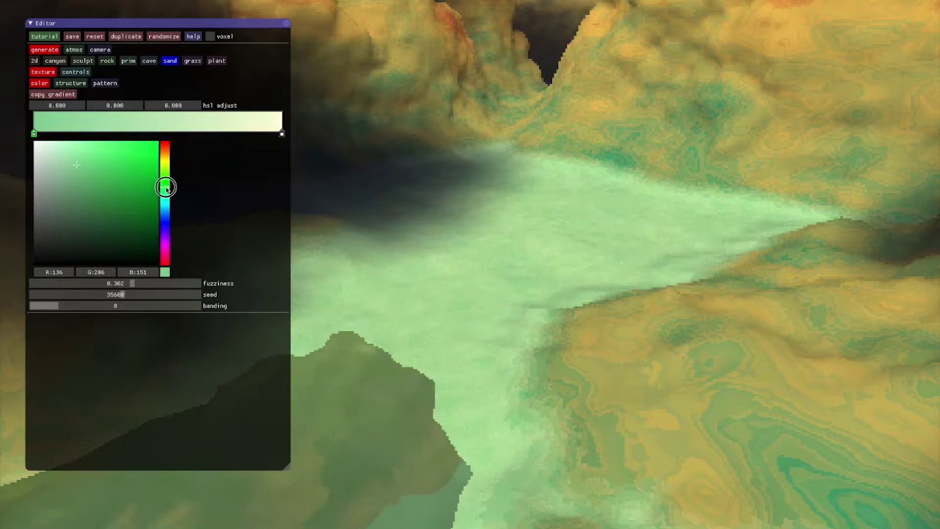
left_click(68, 86)
left_click_drag(103, 135, 223, 115)
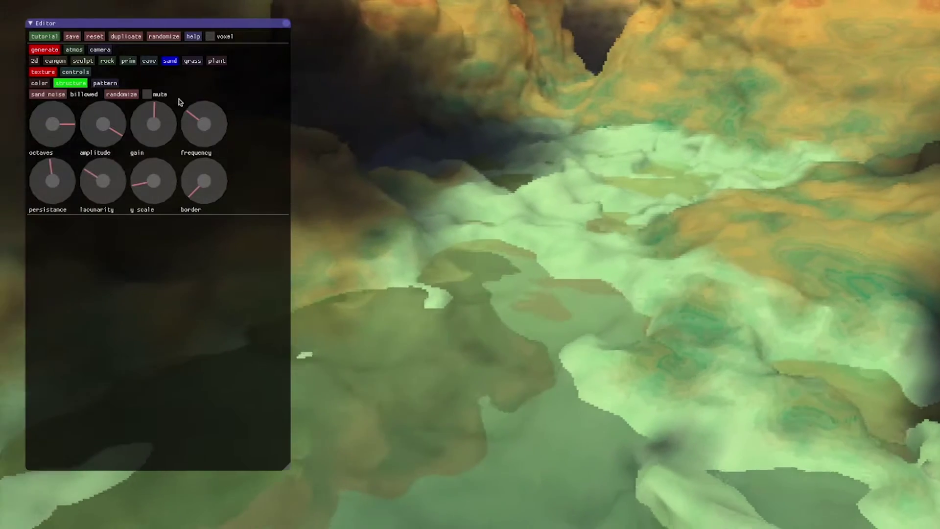
Open the grass settings and fly around the terrain to examine the grass coverage on the rocks and primitives
left_click(200, 63)
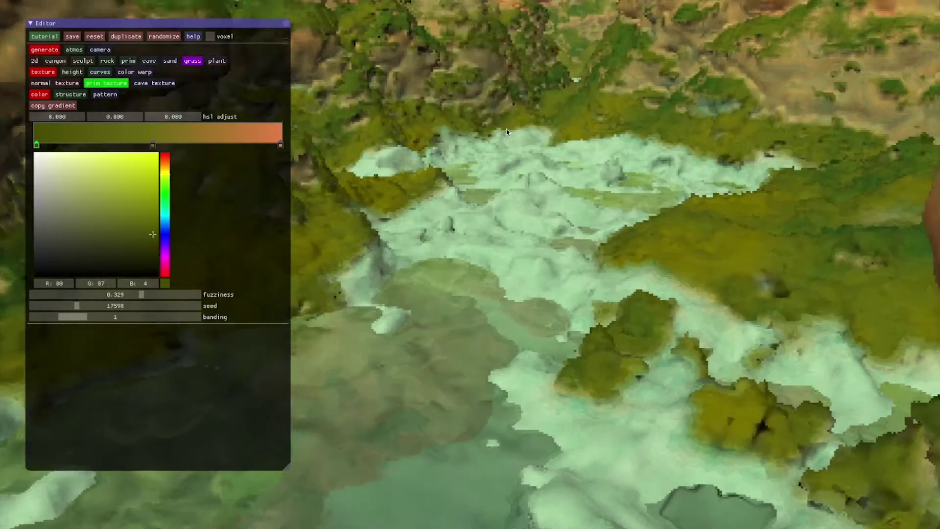
left_click_drag(507, 132, 501, 167)
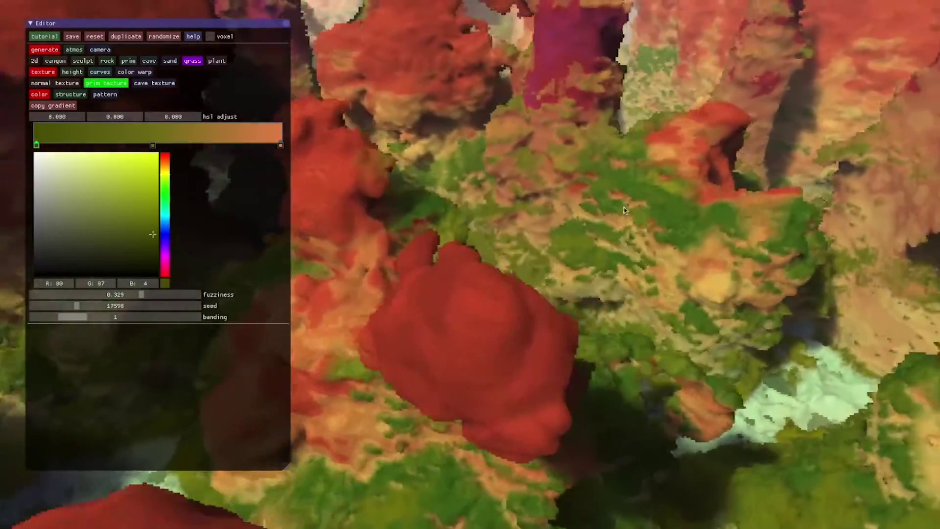
key("d")
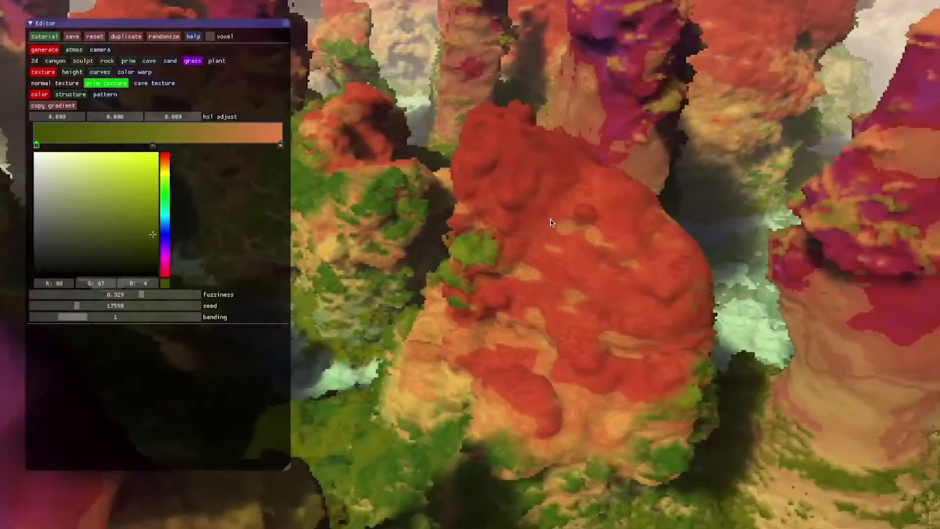
key("s")
key("a")
key("d")
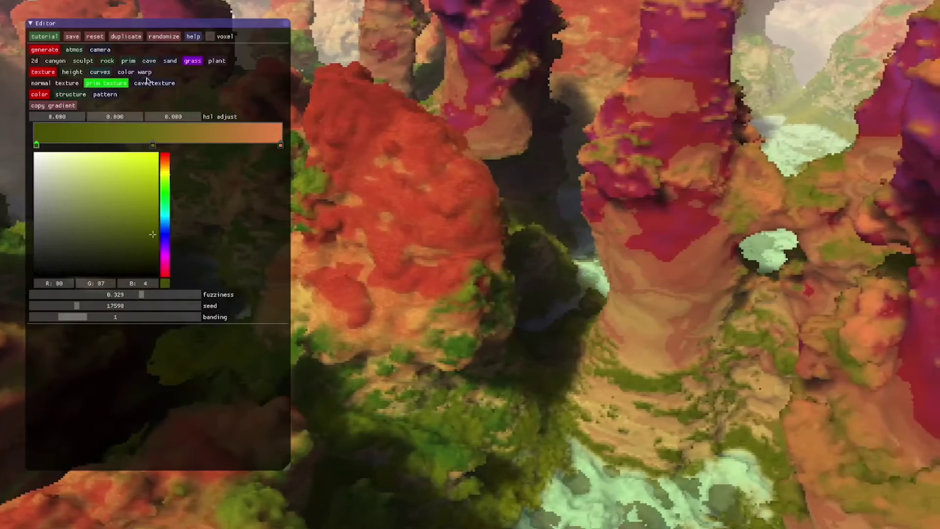
Compare the color gradients of the grass's normal, prim and cave textures against the terrain
left_click(141, 83)
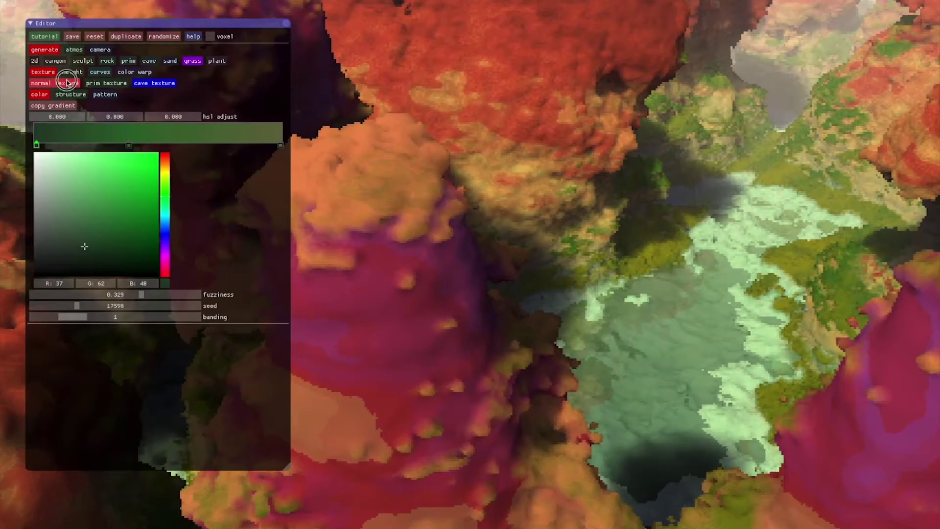
left_click(67, 80)
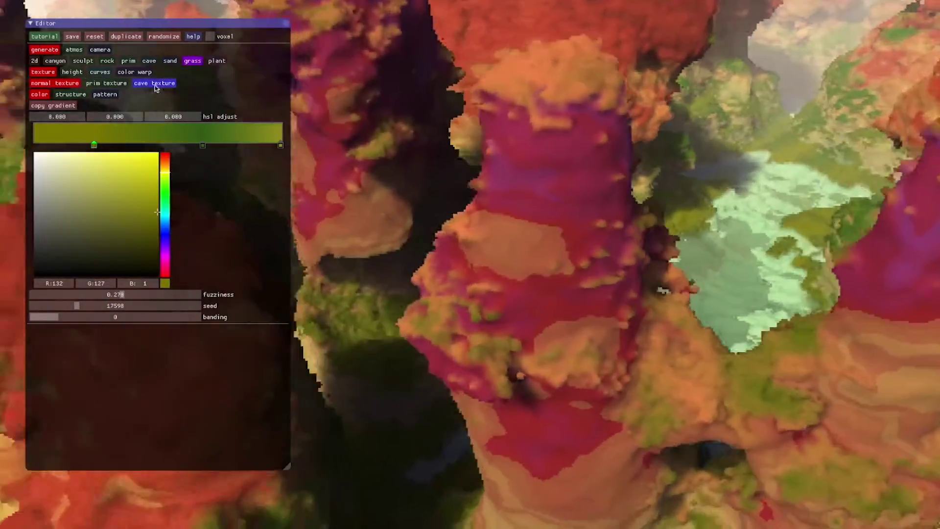
left_click(116, 86)
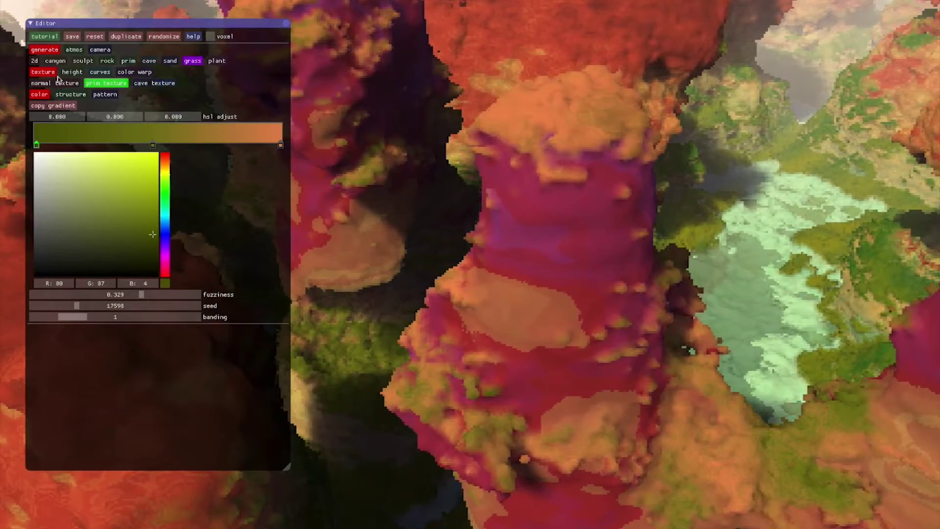
left_click(154, 84)
left_click(67, 84)
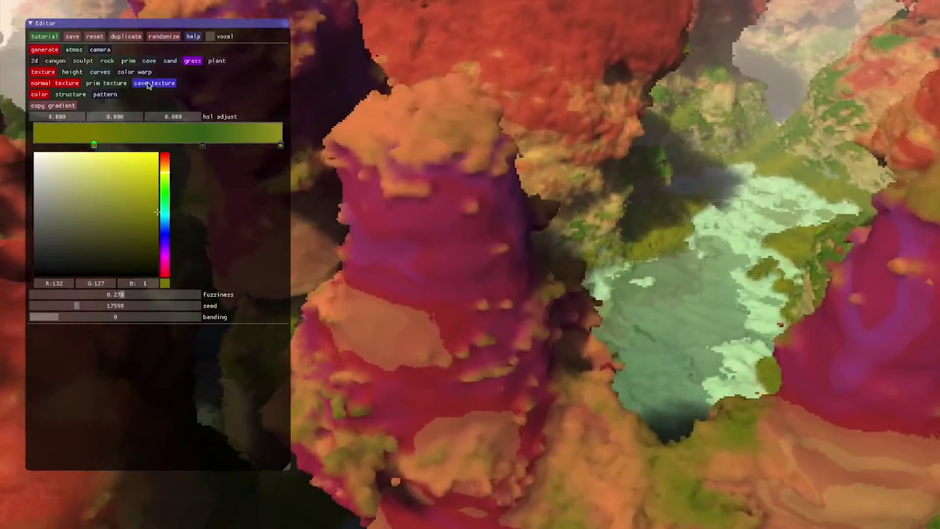
left_click(148, 84)
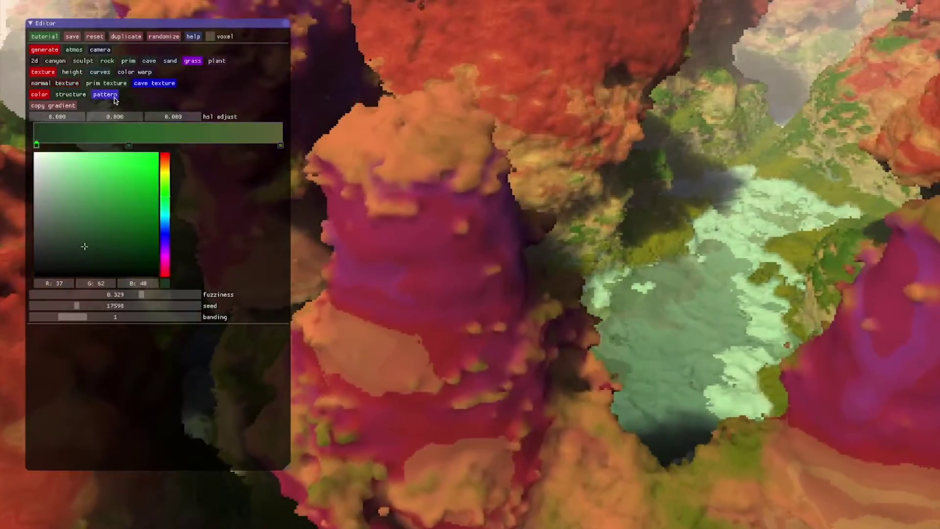
Adjust the structure noise frequency for the grass's cave texture and prim texture
left_click(70, 95)
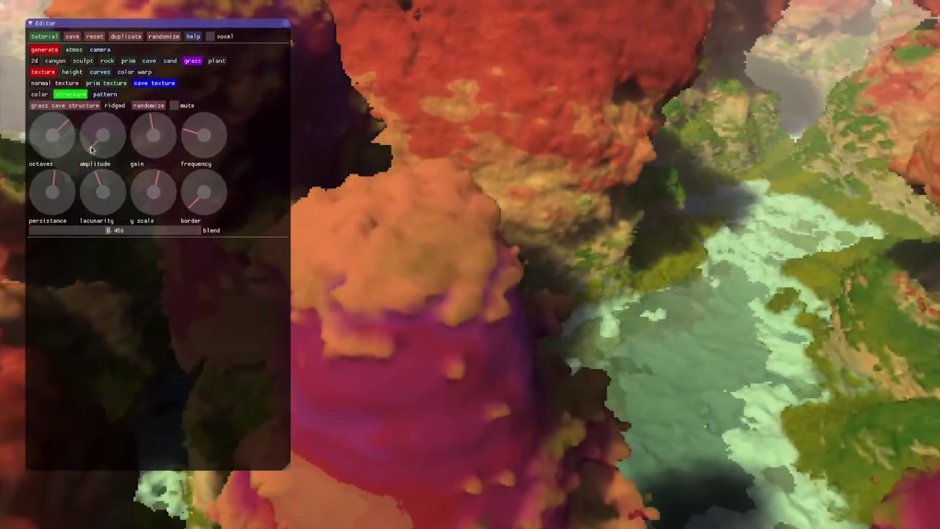
left_click_drag(205, 137, 224, 130)
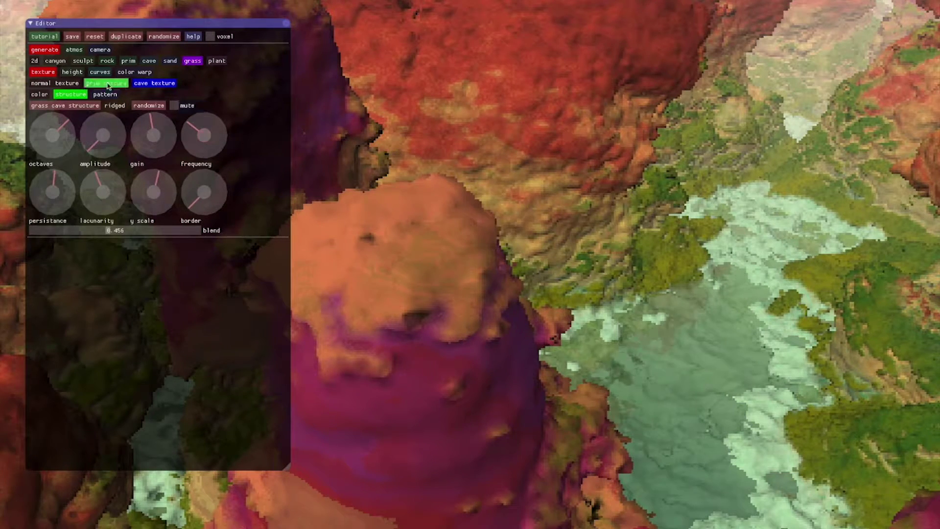
left_click_drag(198, 135, 185, 136)
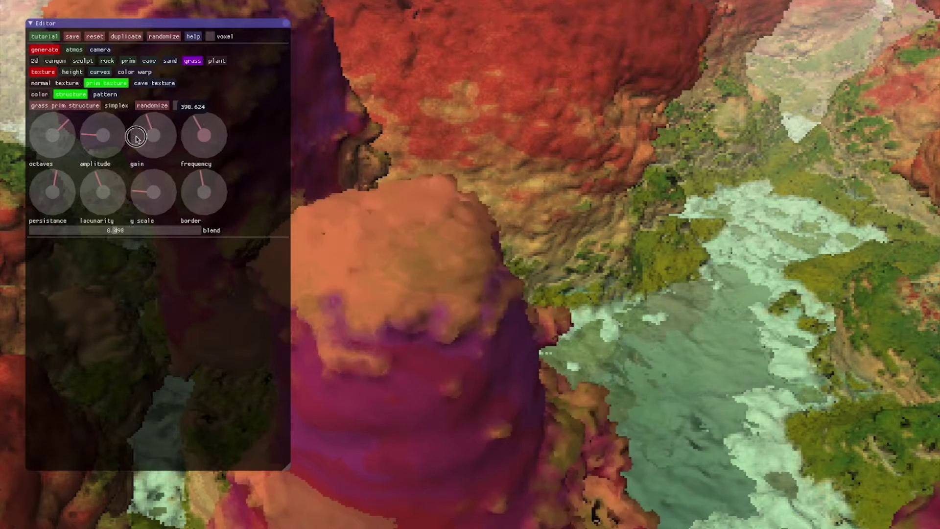
mouse_move(125, 147)
left_mouse_down()
mouse_move(108, 155)
mouse_move(114, 142)
left_mouse_up()
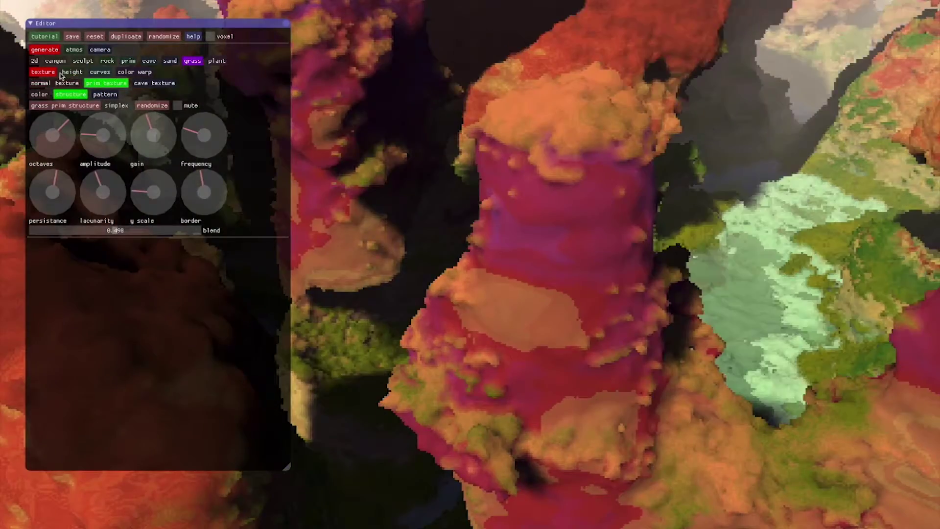
Increase the amplitude and gain of the grass height's 2d noise
left_click(76, 72)
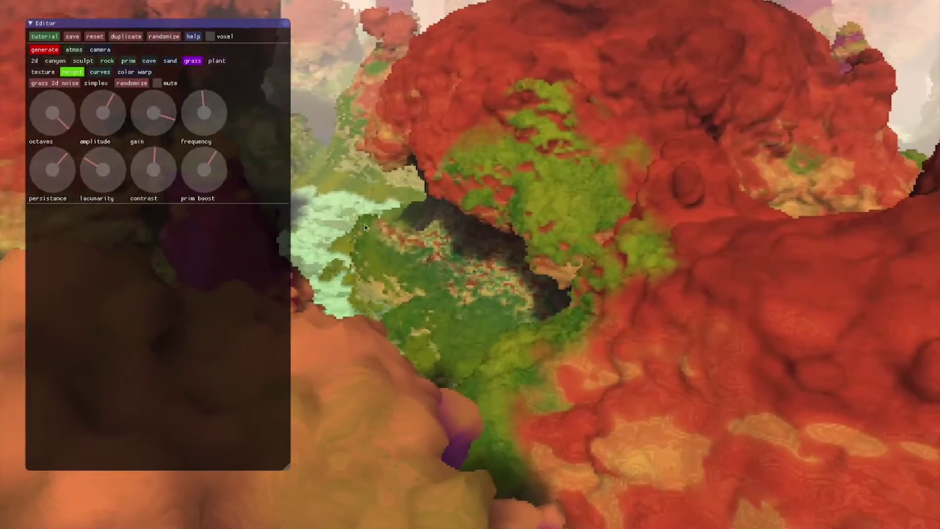
left_click_drag(156, 118, 164, 116)
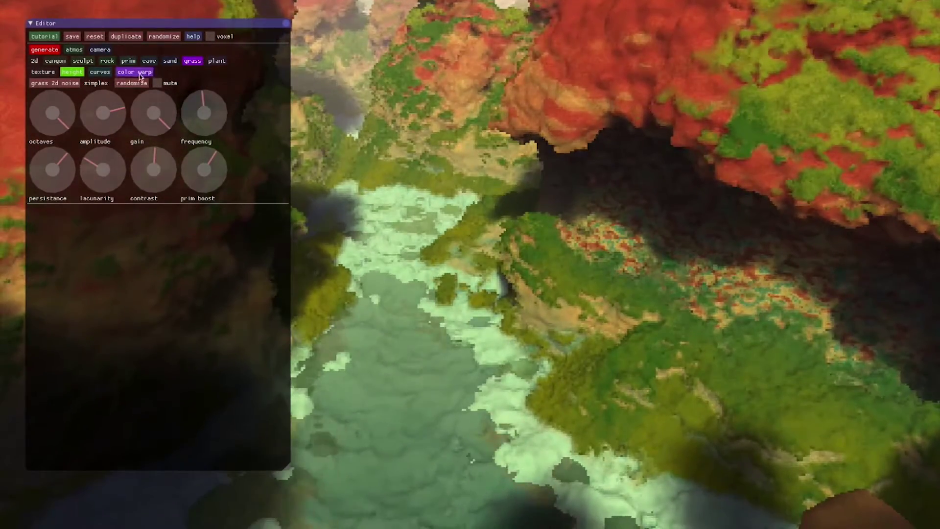
Reshape the grass's normal direction filter curve with an added point so it falls off earlier and more steeply
left_click(110, 73)
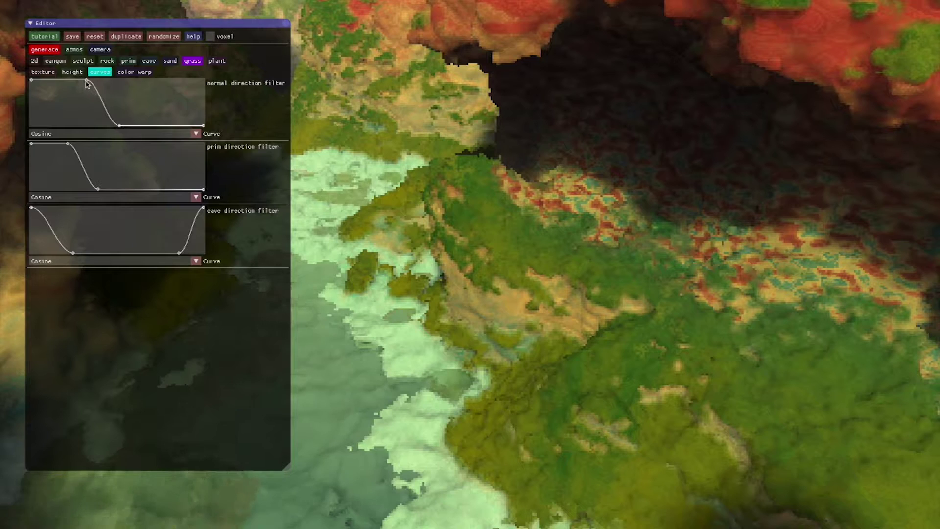
left_click_drag(86, 81, 78, 80)
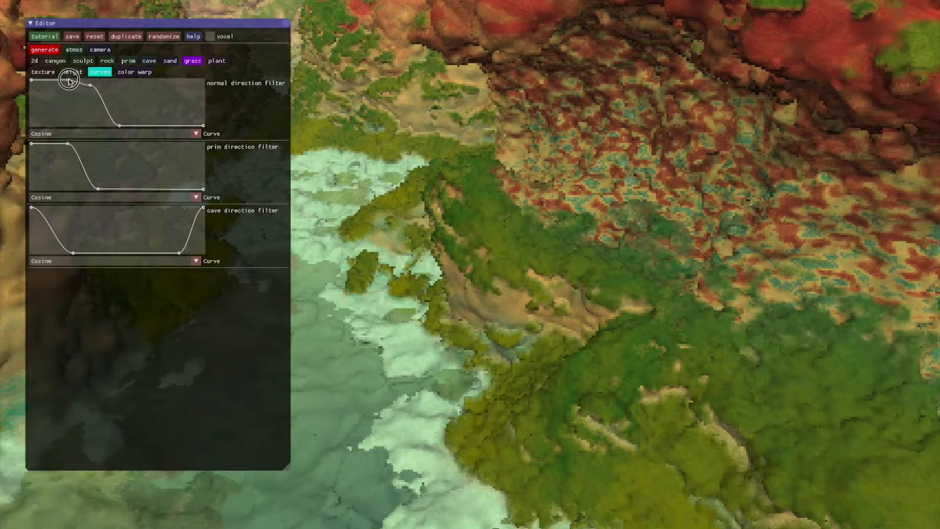
left_click(93, 90)
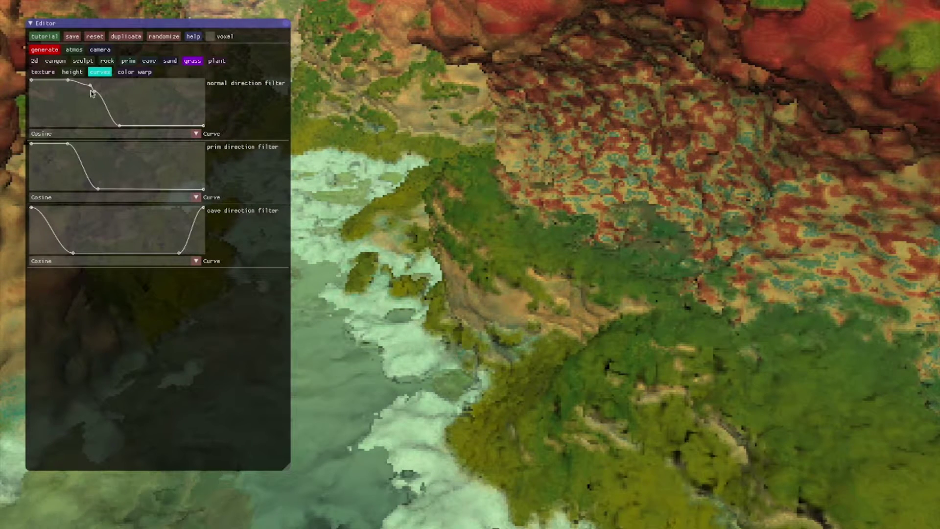
left_click_drag(91, 88, 99, 122)
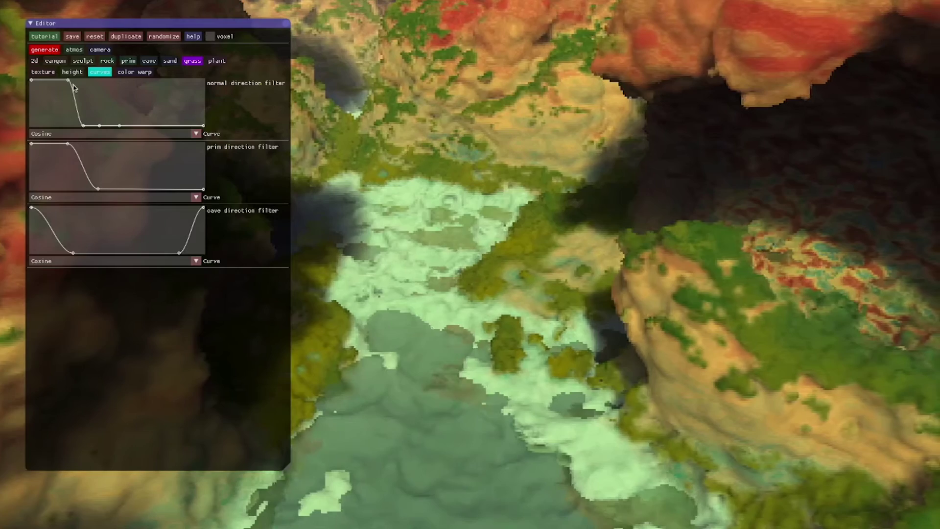
left_click_drag(68, 80, 58, 81)
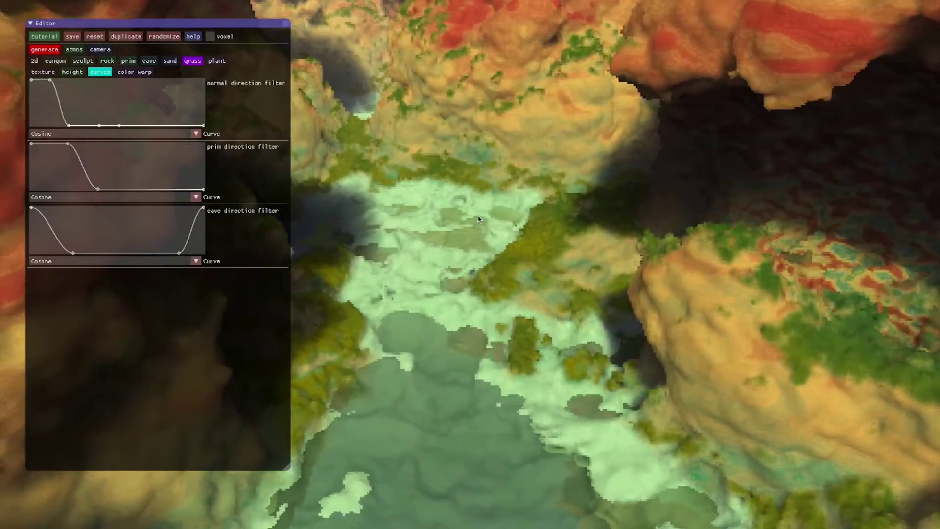
Change the middle color of the grass's cave texture gradient to dark blue (44, 66, 102)
left_click(525, 256)
left_click_drag(524, 256, 651, 257)
left_click_drag(525, 312, 639, 303)
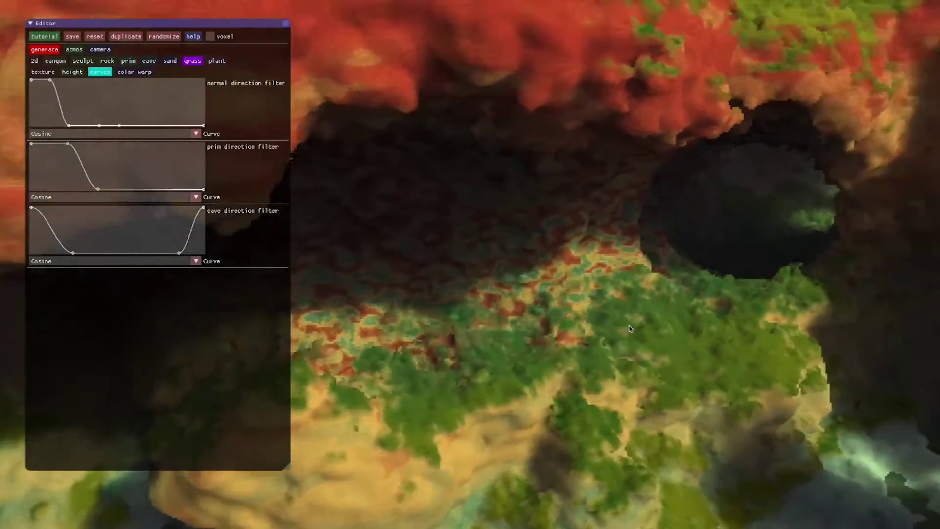
left_click(613, 361)
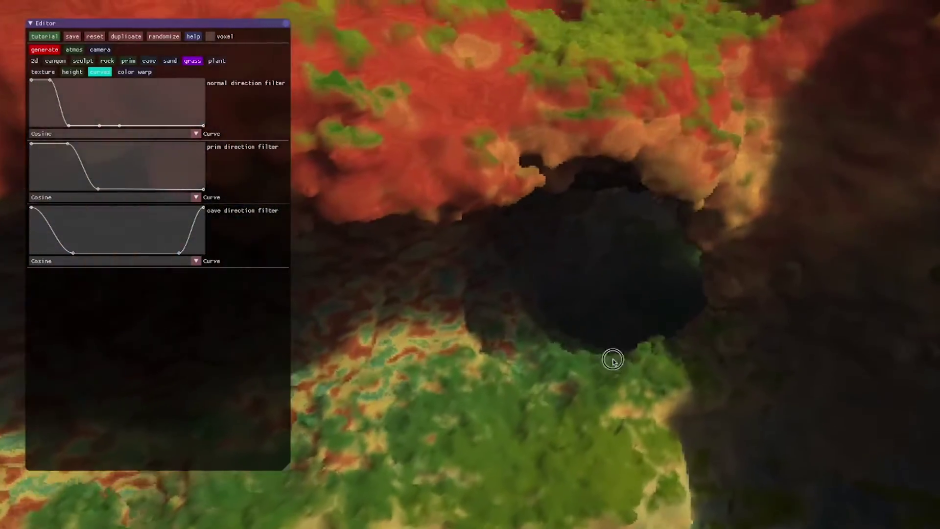
left_click_drag(613, 360, 555, 309)
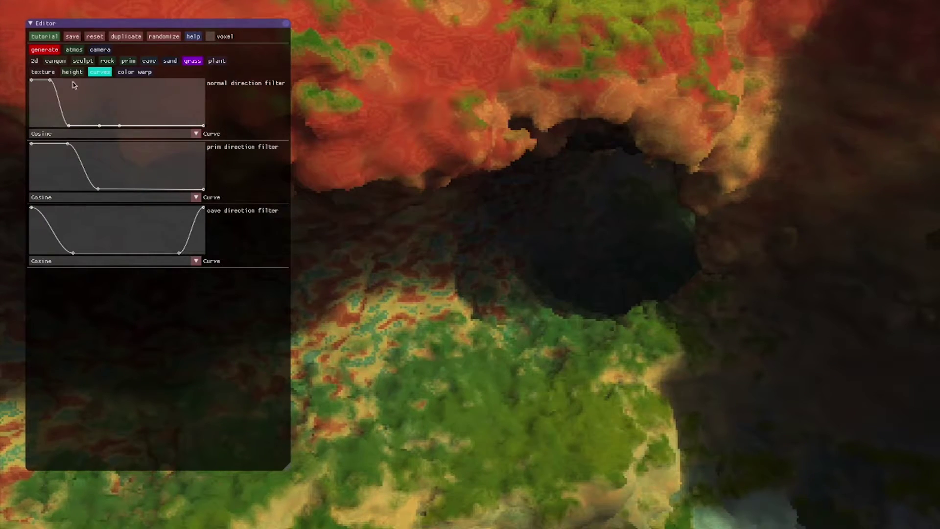
left_click(47, 73)
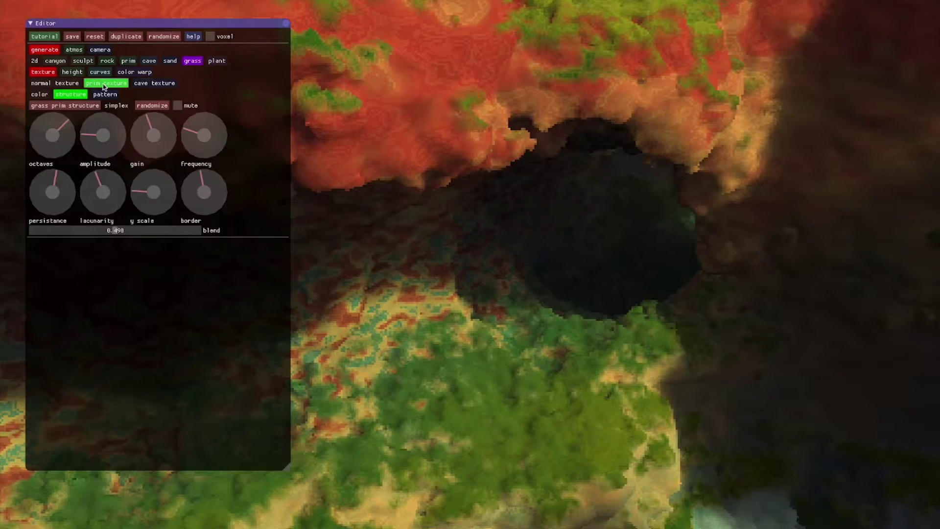
left_click(154, 84)
left_click(39, 95)
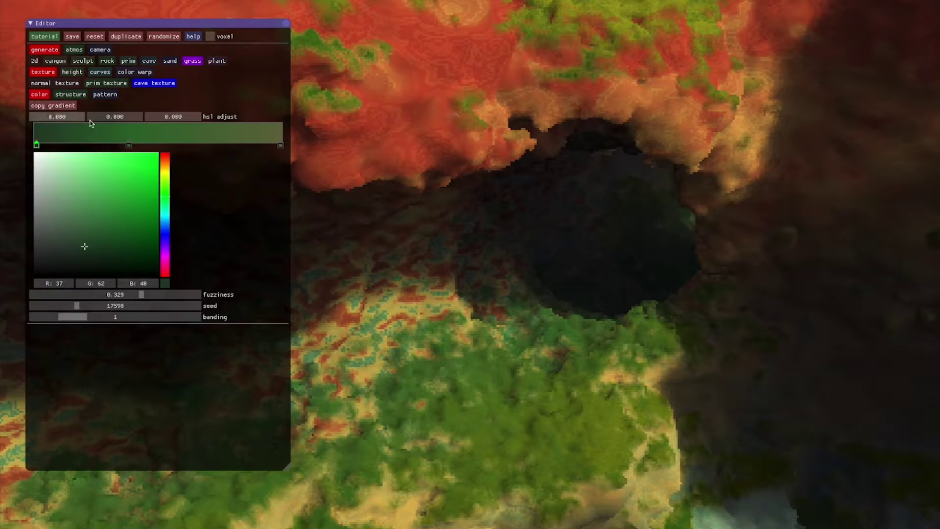
left_click_drag(163, 213, 163, 227)
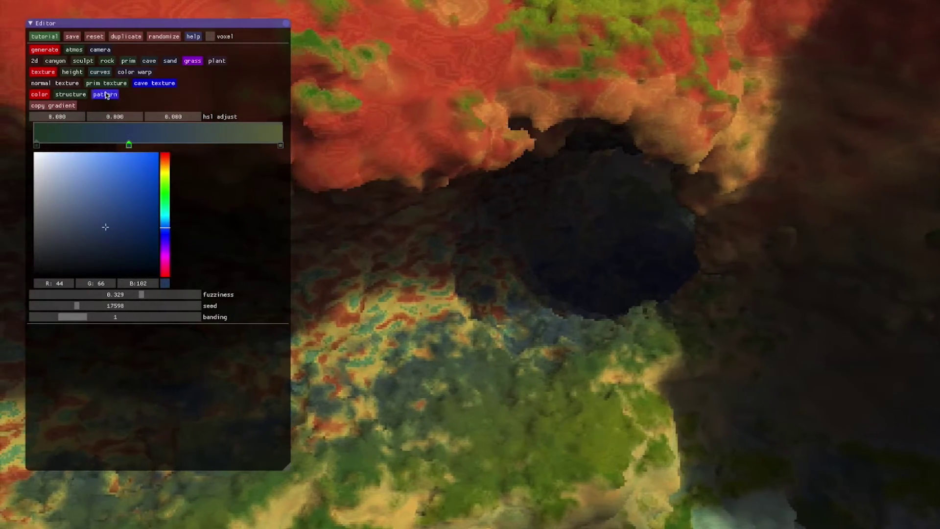
Mute the grass cave pattern noise and slightly raise the amplitude of the grass cave structure noise
left_click(105, 94)
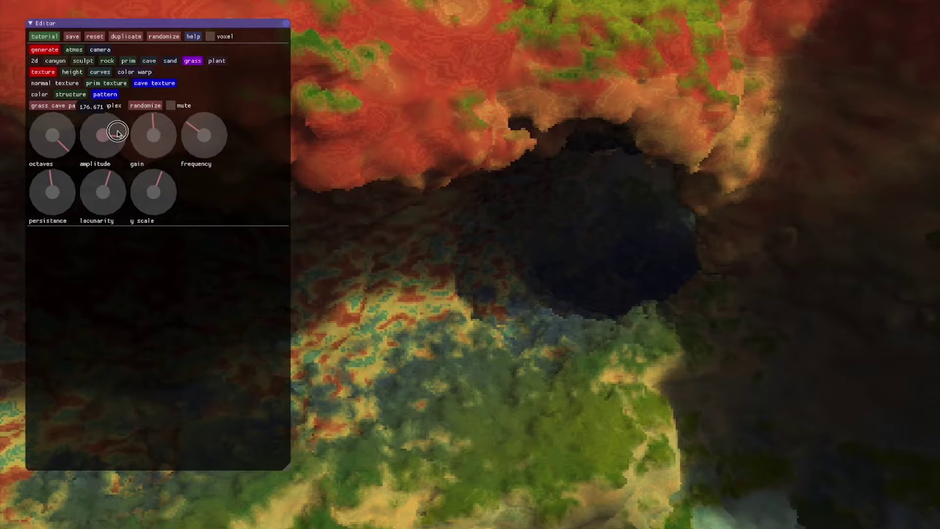
left_click(180, 109)
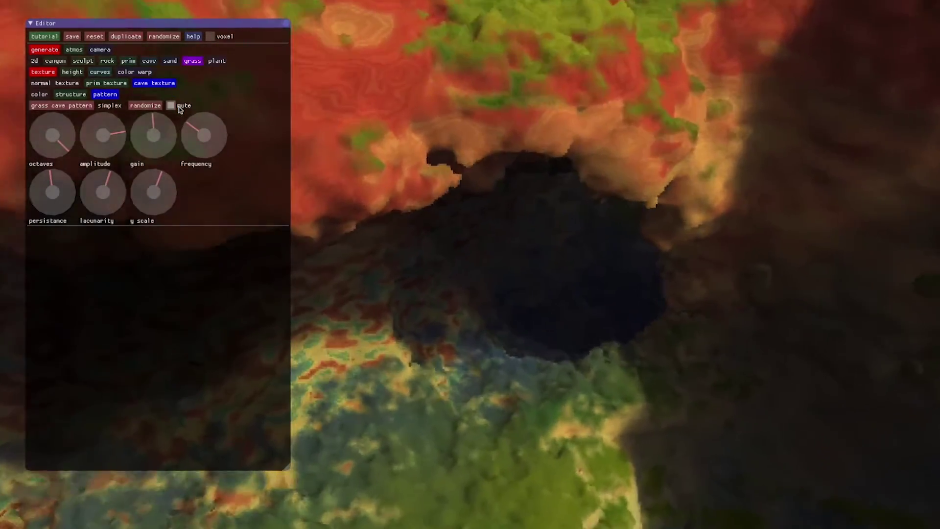
left_click(71, 94)
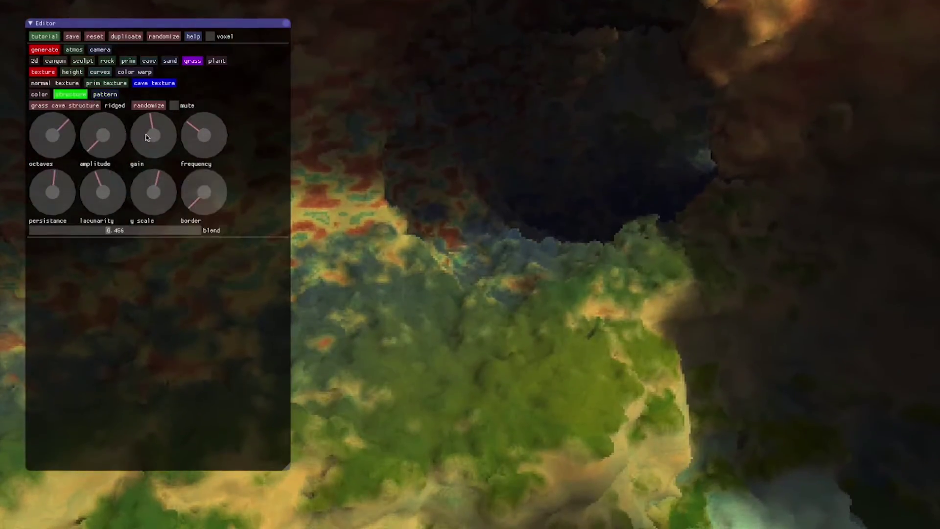
left_click_drag(116, 135, 31, 102)
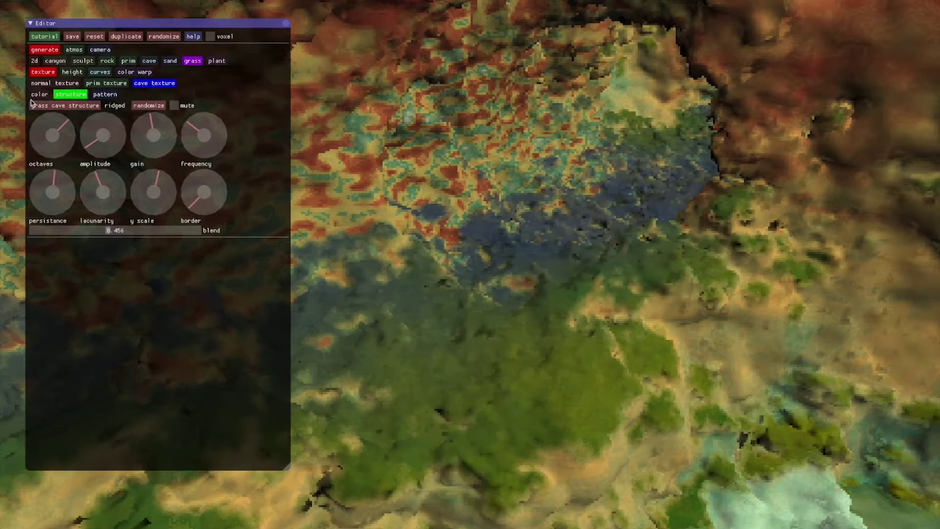
Examine the cave grass up close and review the grass's direction filter curves and color warp noise
key("w")
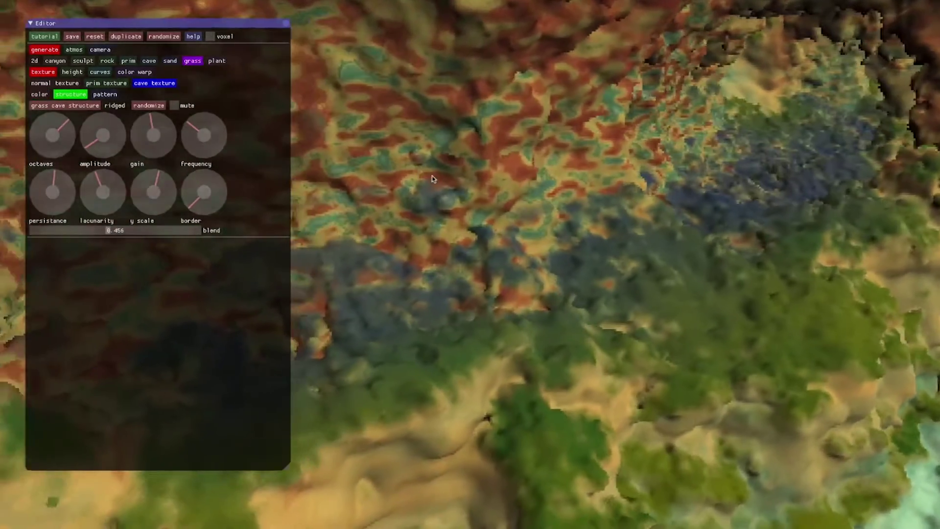
key("d")
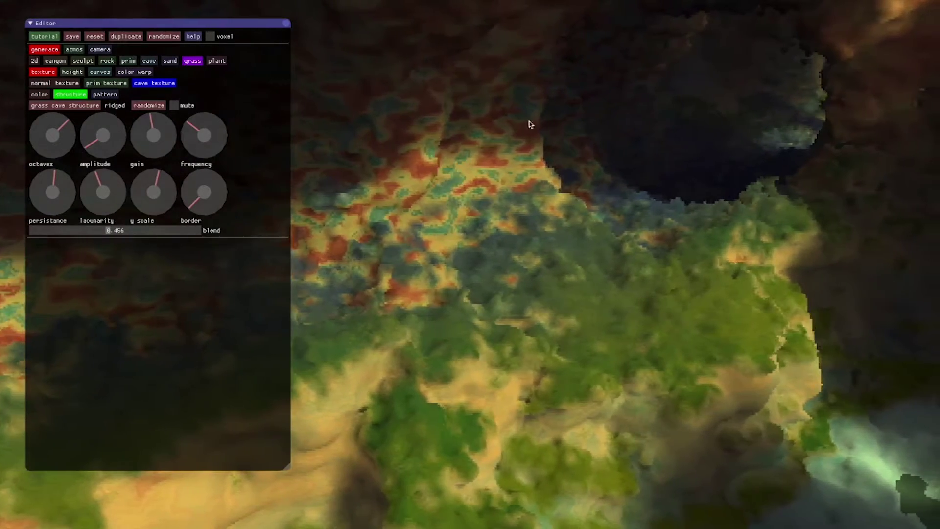
key("a")
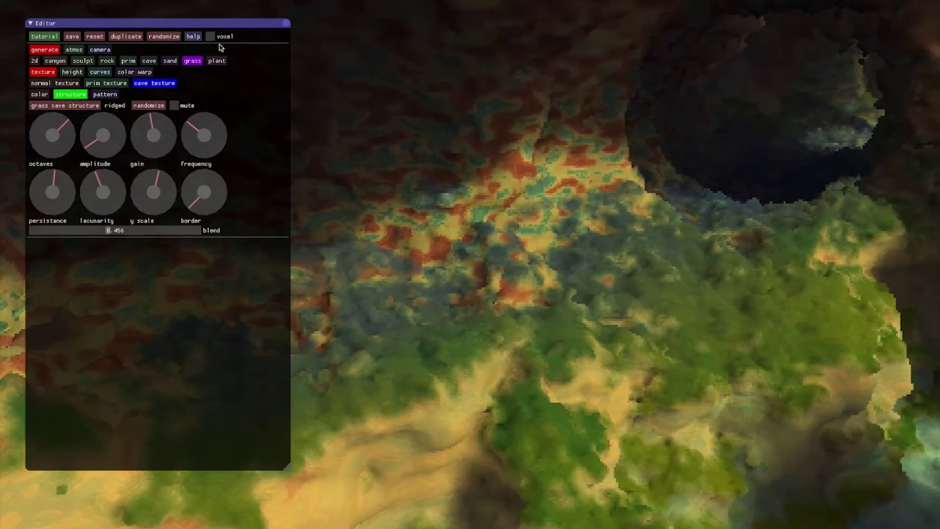
left_click(105, 74)
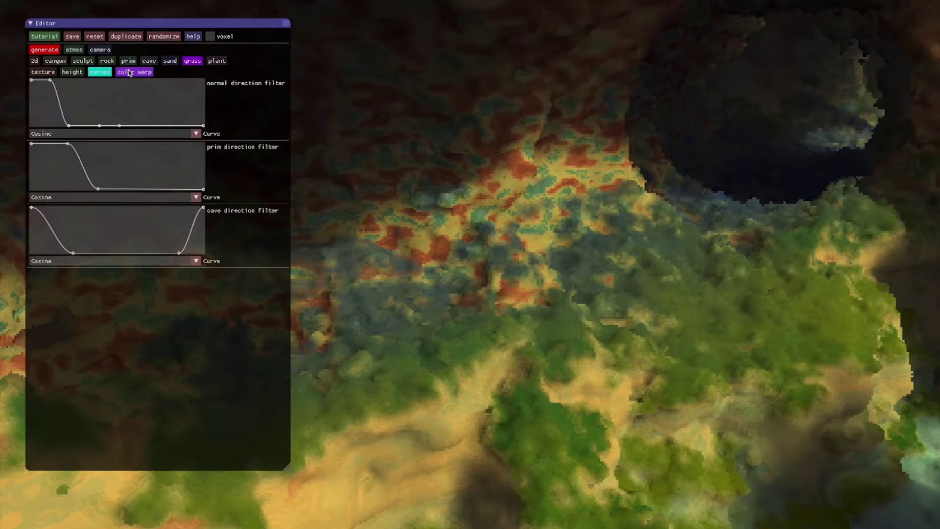
left_click(129, 71)
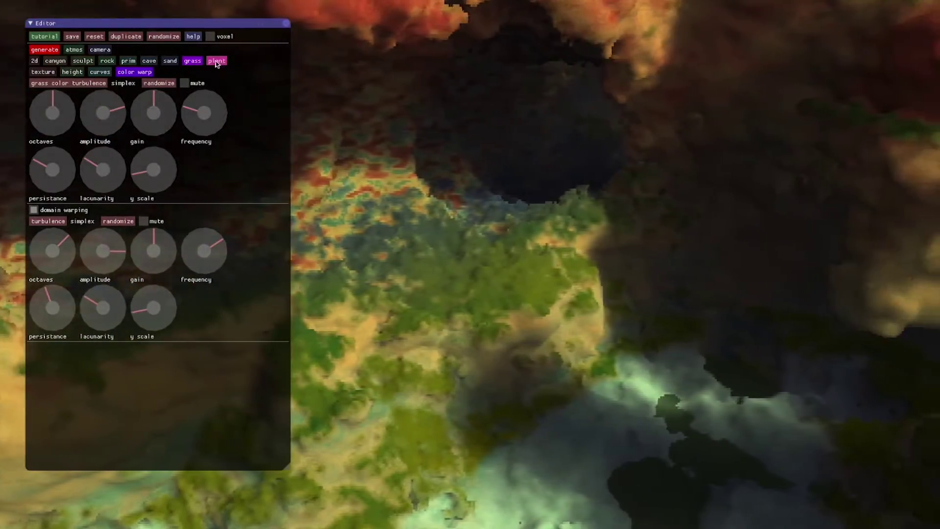
Switch to the plant layer, view the vegetation around the cave, and open the crystal's populate settings
left_click(217, 62)
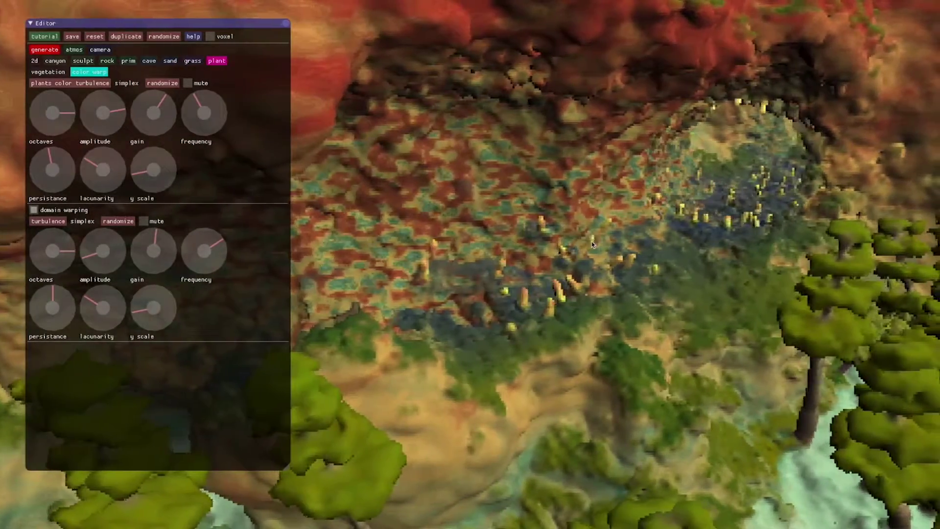
left_click_drag(592, 242, 561, 237)
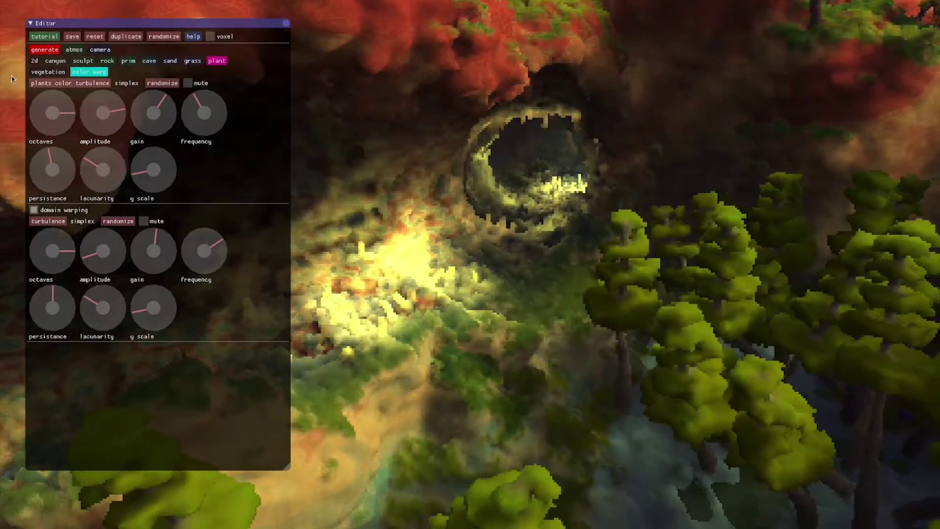
left_click(48, 72)
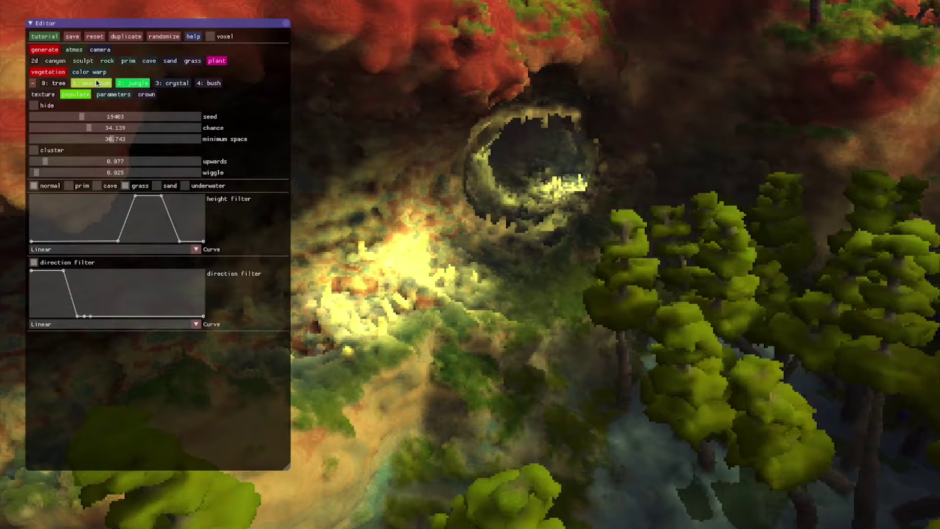
left_click(166, 83)
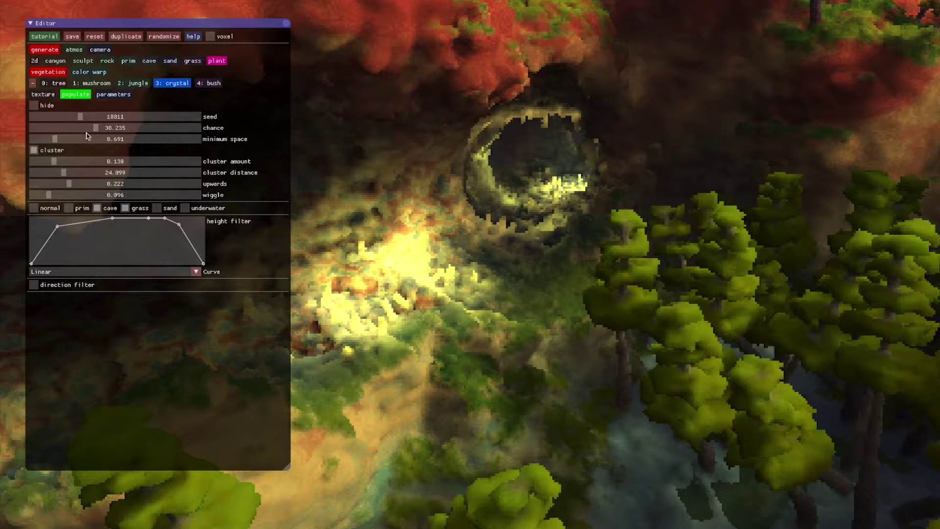
Lower the crystal vegetation's chance to about 15.5 and view the cave area
left_click(75, 94)
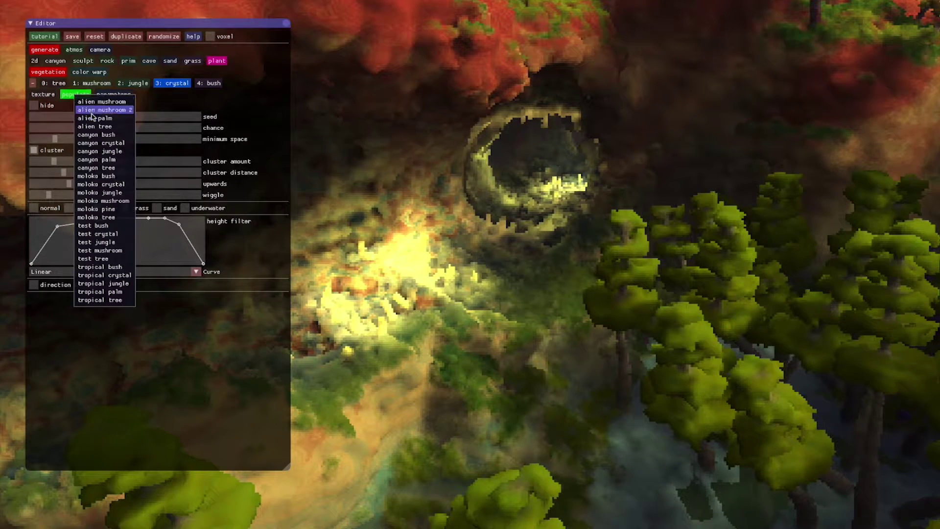
left_click(160, 104)
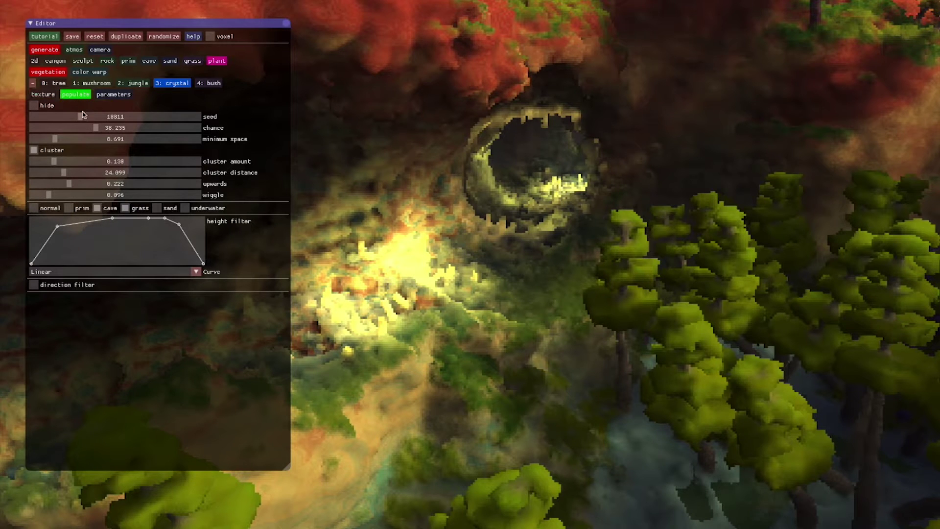
left_click_drag(98, 130, 82, 128)
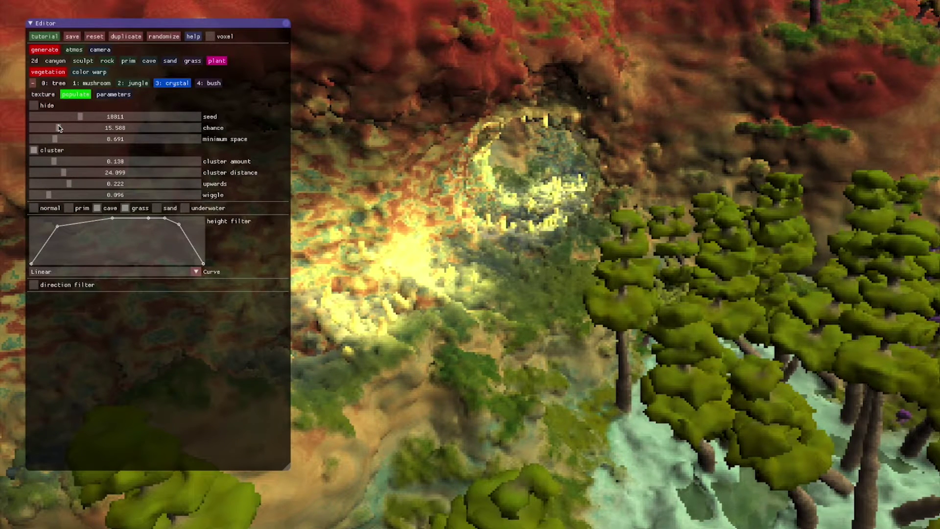
key("w")
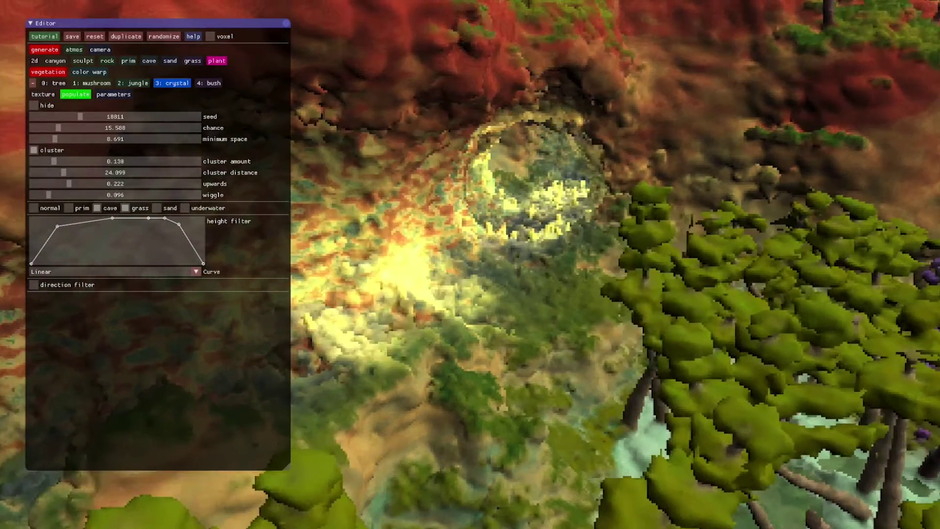
key("s")
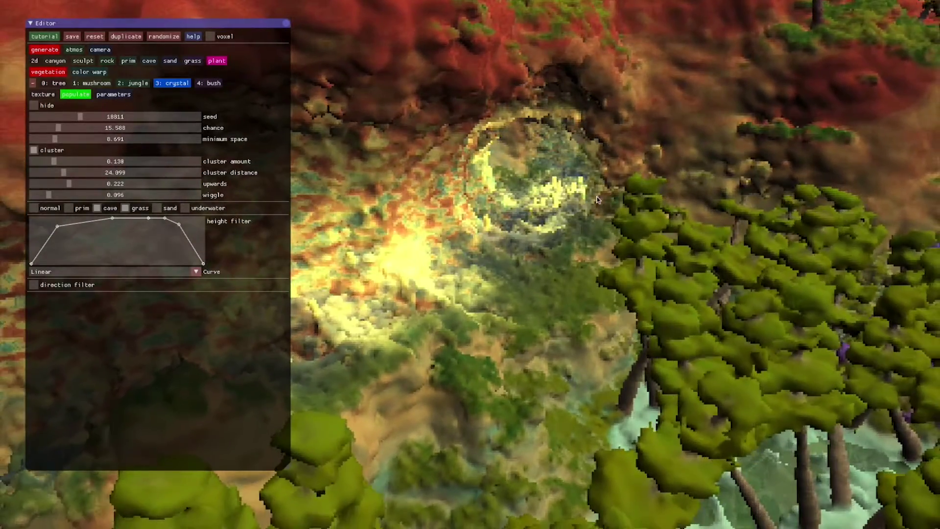
Hide the bush, jungle, mushroom and tree vegetation so that only the crystals remain
left_click(216, 84)
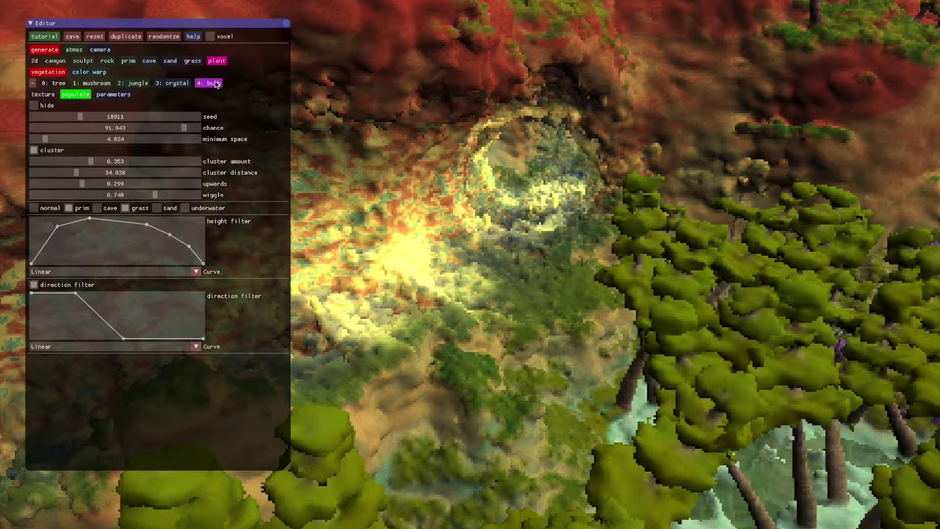
left_click(49, 107)
left_click(136, 85)
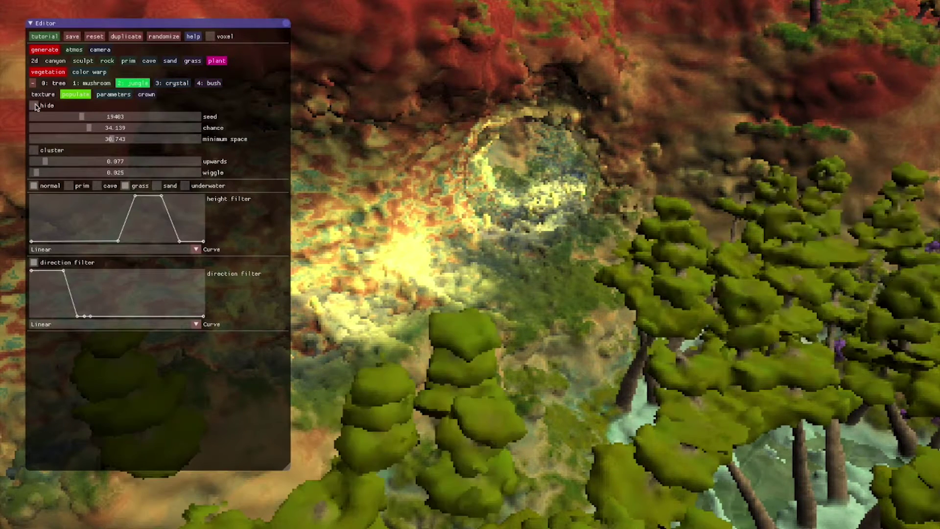
left_click(34, 106)
left_click(91, 83)
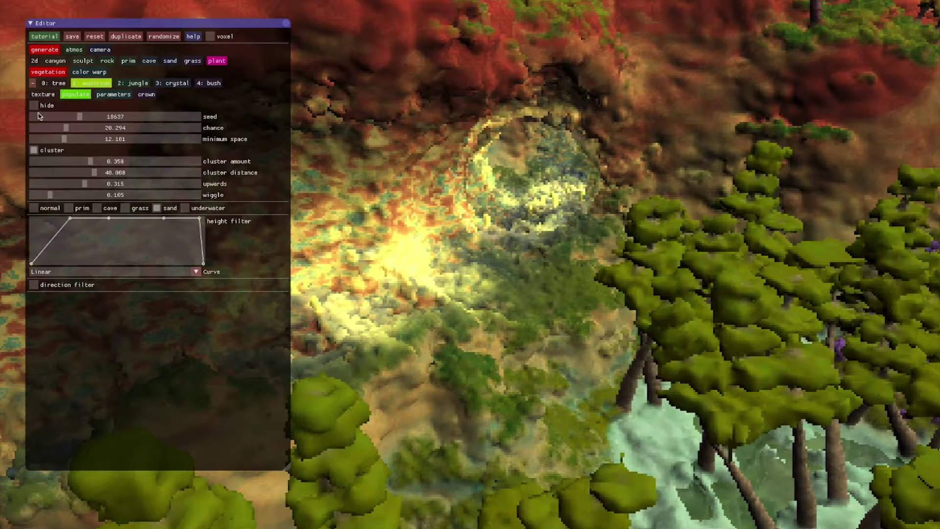
left_click(35, 106)
left_click(52, 84)
left_click(48, 107)
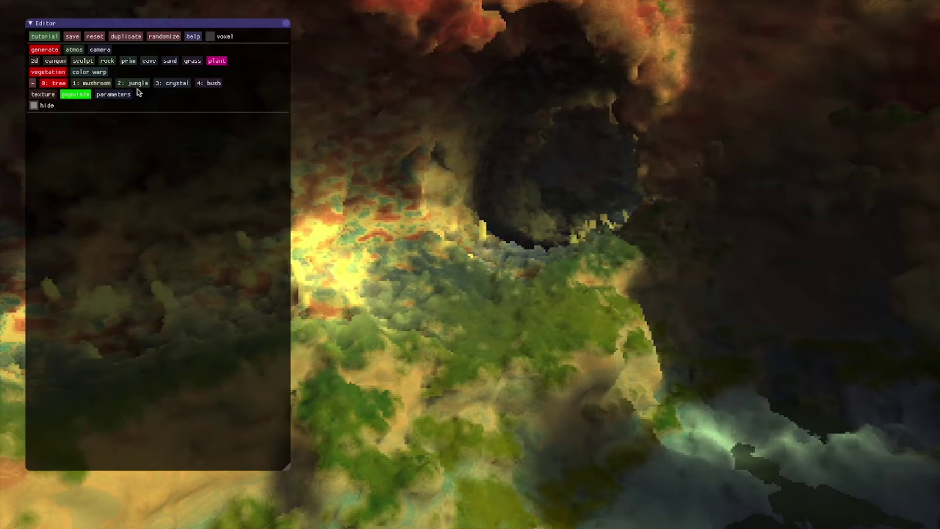
Try a stronger glow on the crystal's primary texture color, then set it to 0.359
left_click(157, 84)
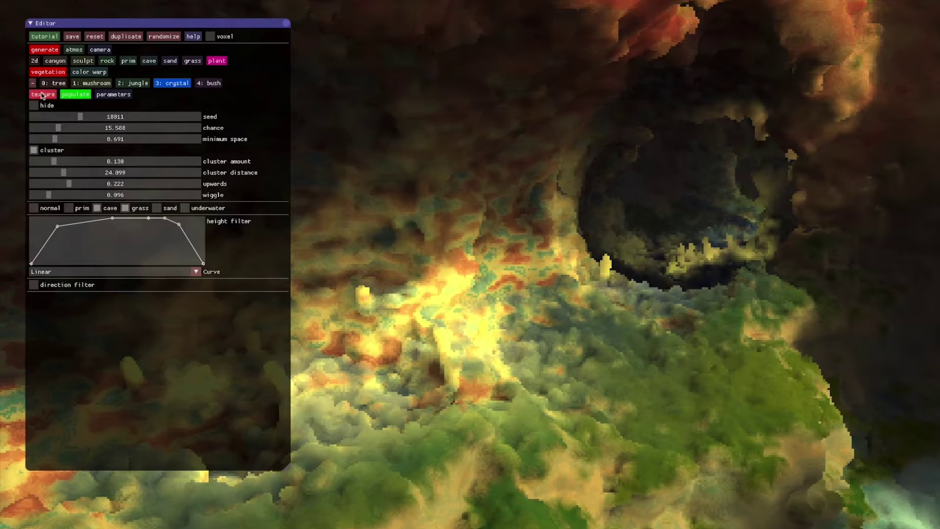
left_click(43, 95)
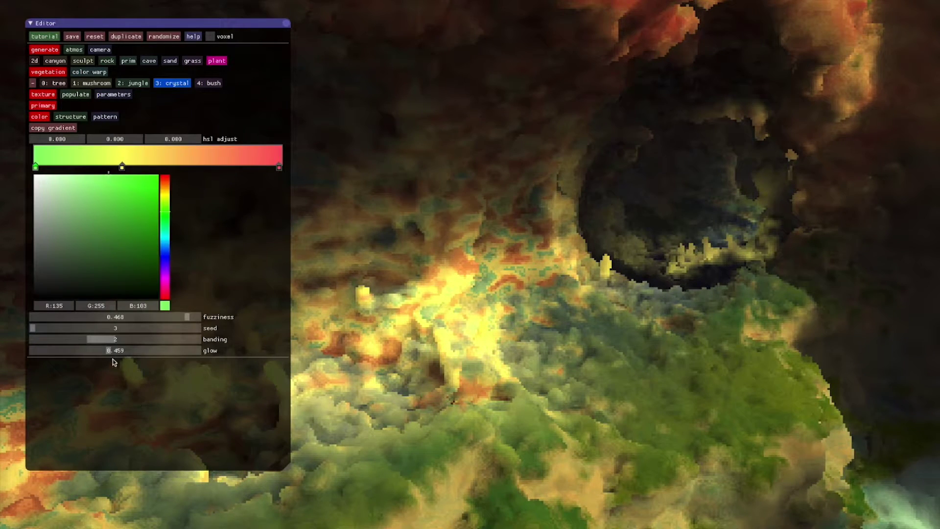
left_click_drag(137, 351, 180, 345)
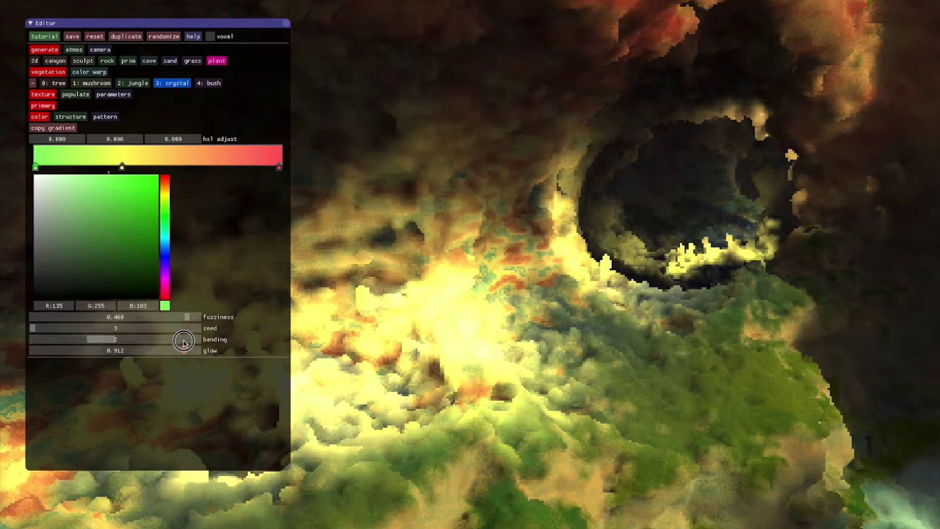
mouse_move(104, 335)
left_mouse_down()
mouse_move(73, 332)
mouse_move(94, 340)
left_mouse_up()
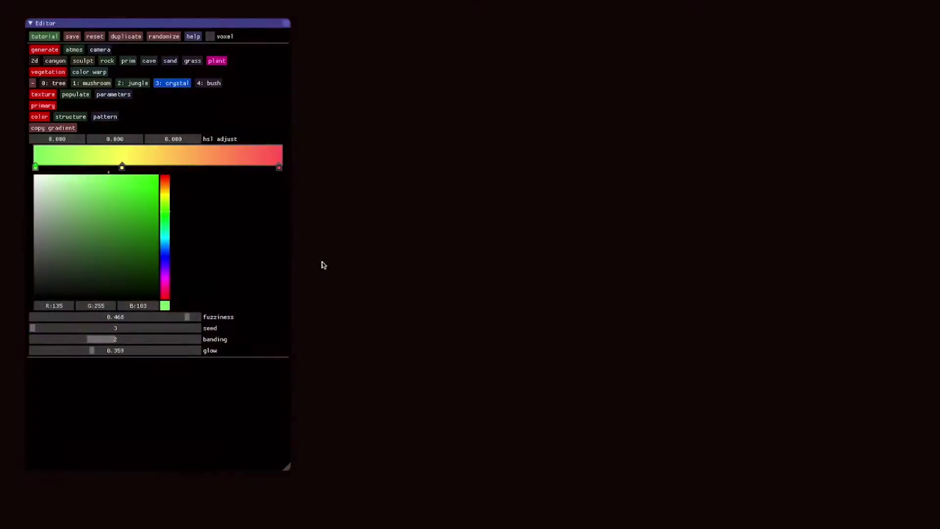
Move out of the cave to the red cliffs and unhide the tree vegetation in its populate settings
key("s")
left_click_drag(394, 254, 243, 225)
key("s")
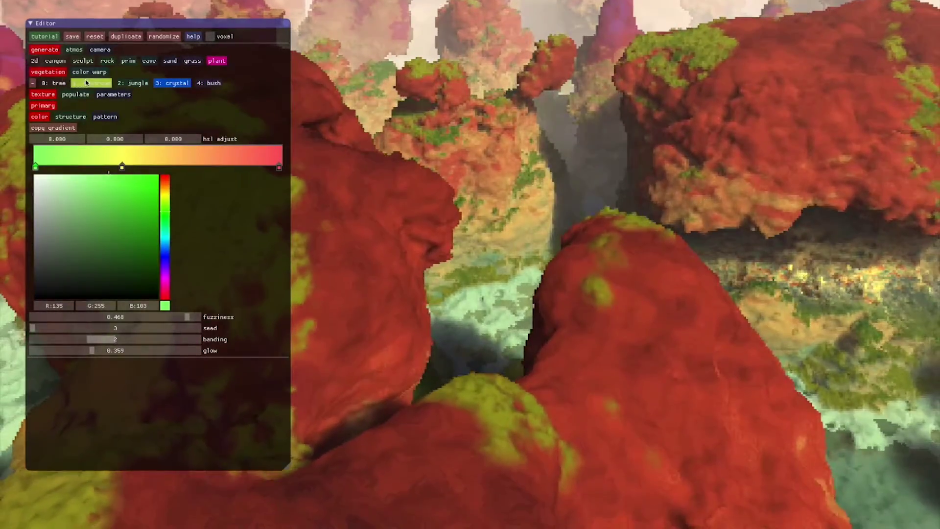
left_click(54, 83)
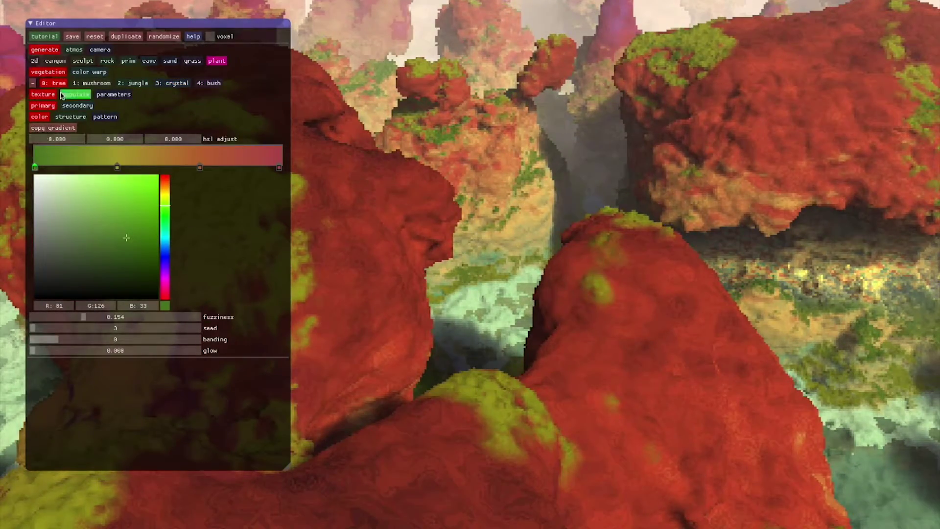
left_click(74, 94)
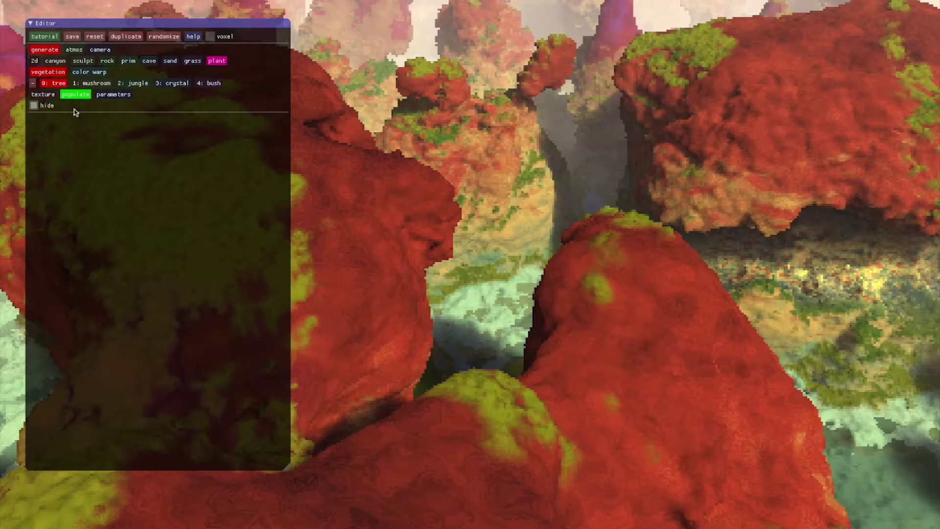
left_click(40, 105)
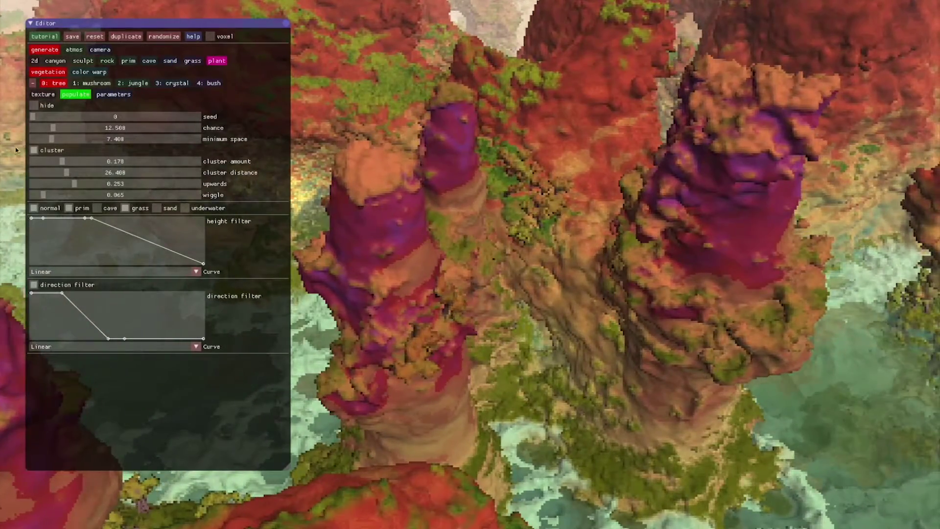
Raise the tree's chance to about 41, toggle clustering off and on, and reduce the cluster amount to 0.001
left_click_drag(53, 127, 100, 128)
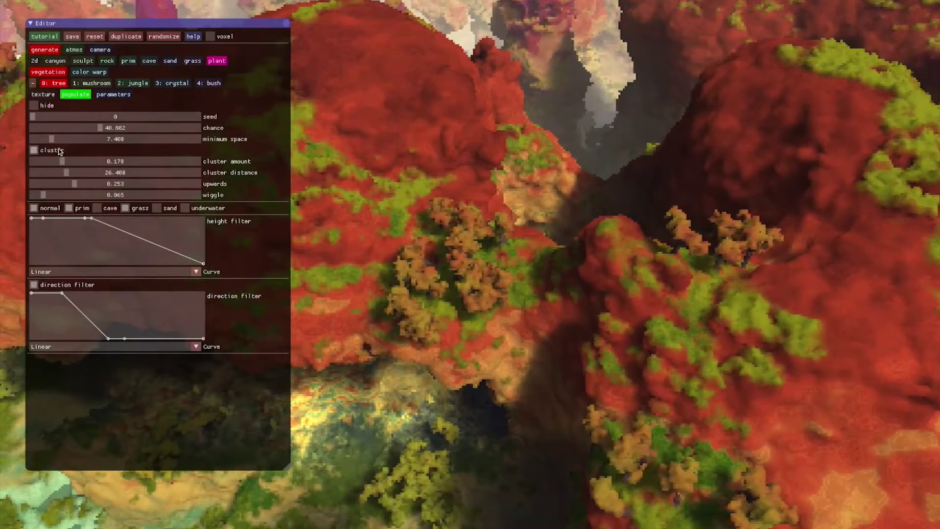
left_click(59, 152)
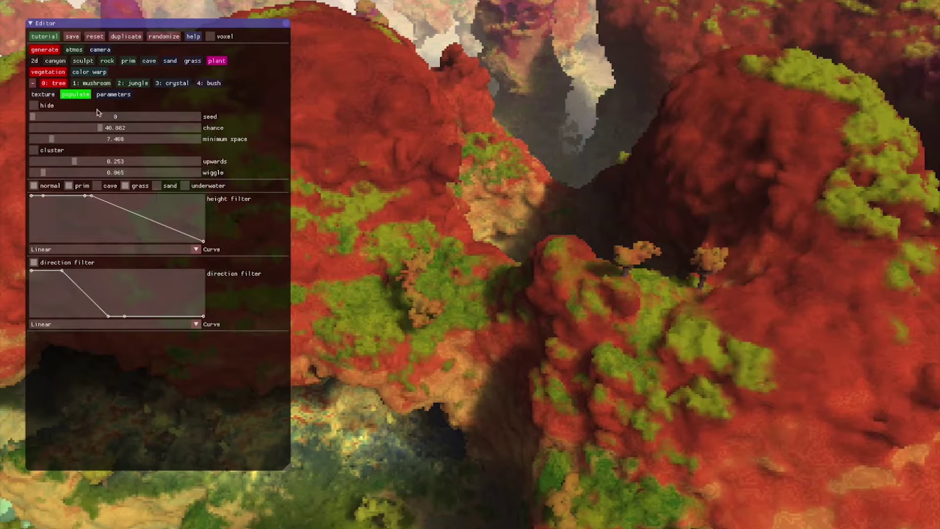
left_click(54, 150)
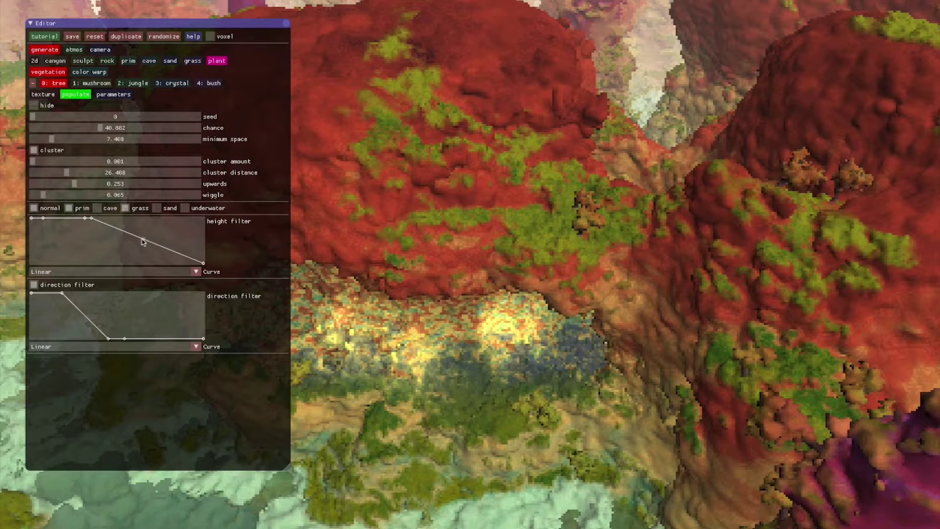
Limit the tree's height filter to a narrow band, exclude grass, and set chance to 64.412 and cluster amount to 0.879
left_click(44, 221)
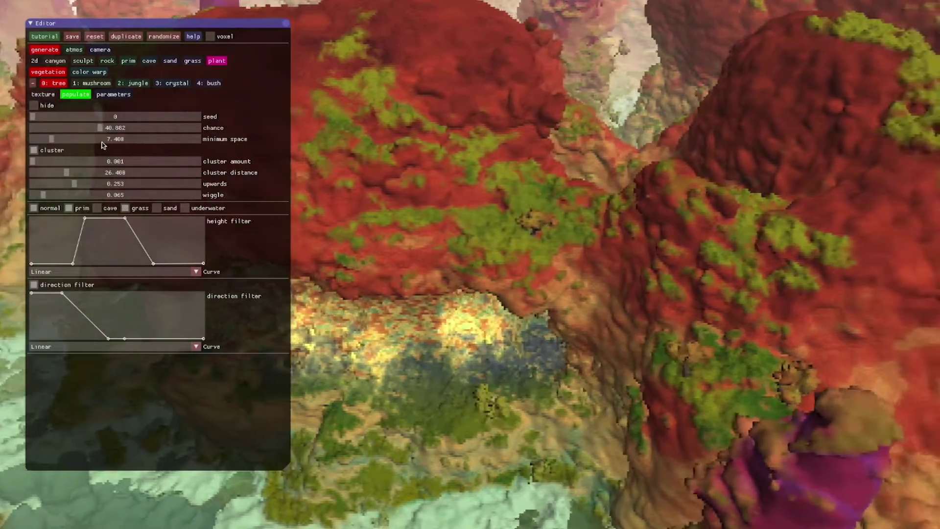
left_click_drag(101, 127, 139, 127)
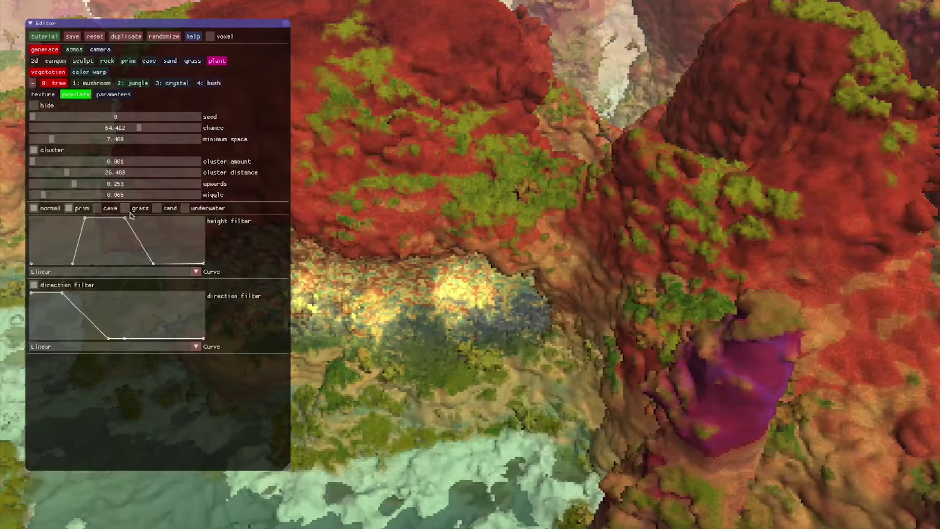
key("d")
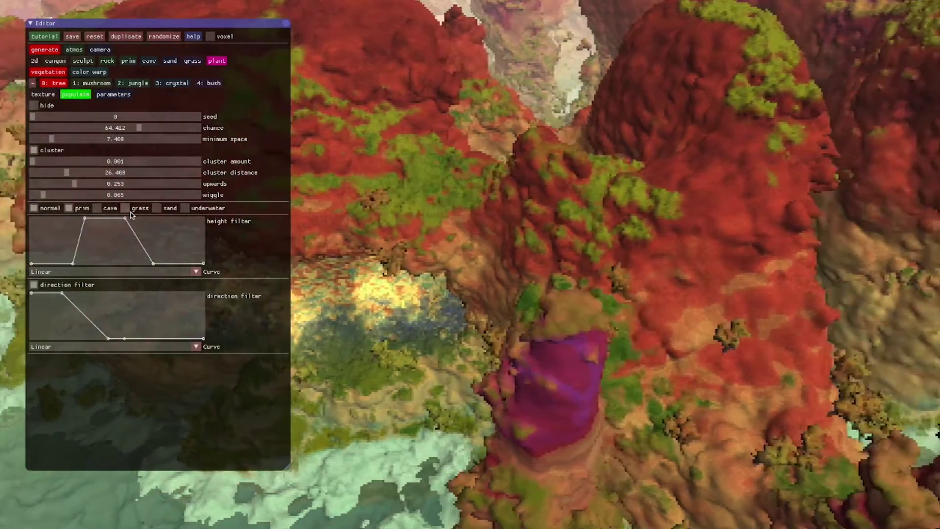
key("a")
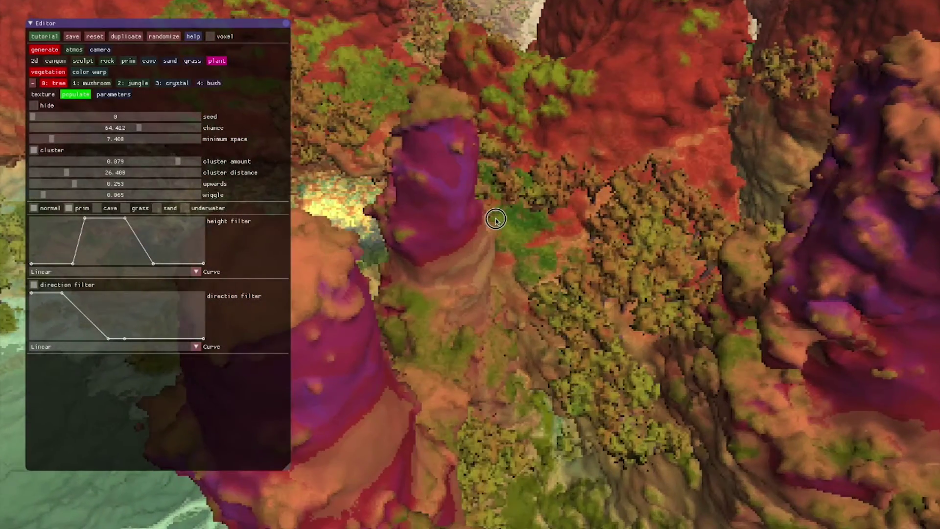
left_click(505, 212)
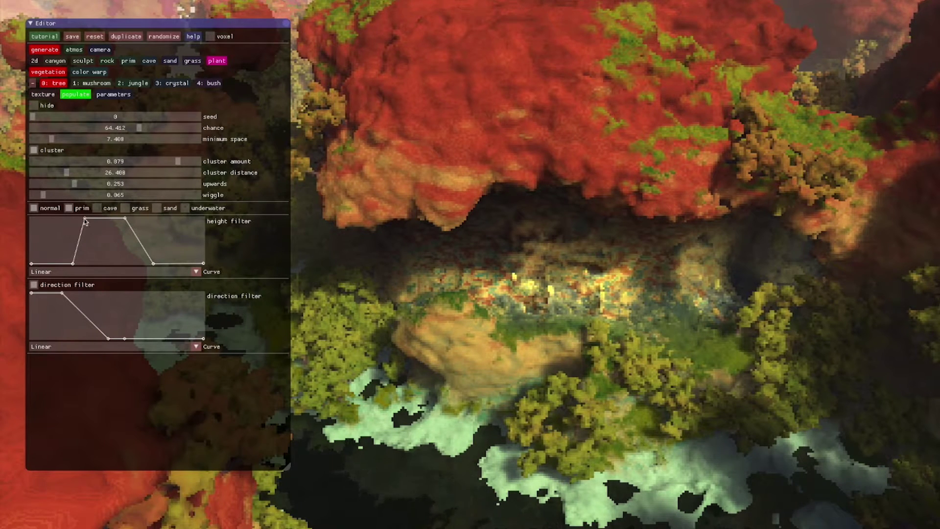
Shift the tree's height filter band to higher terrain and tighten its direction filter to an earlier, steeper drop-off
left_click_drag(86, 219, 104, 219)
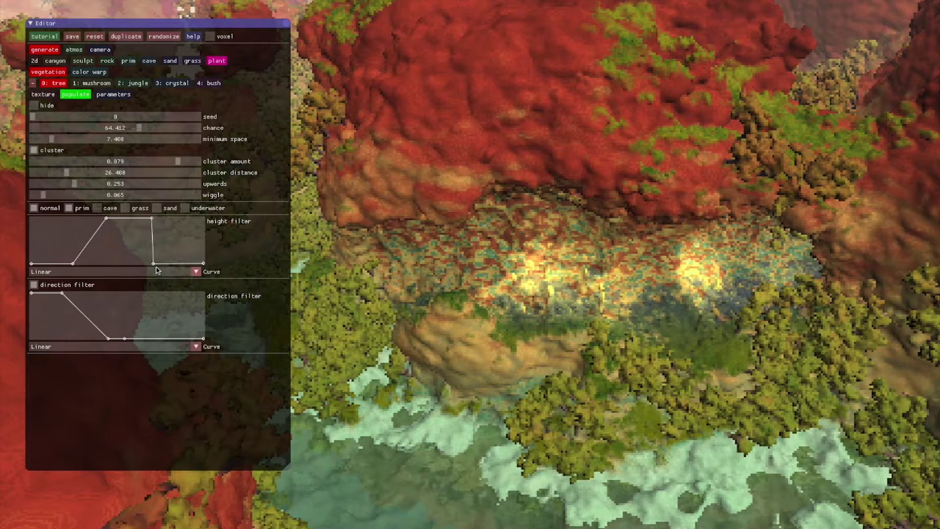
left_click_drag(154, 265, 178, 267)
left_click_drag(107, 220, 125, 217)
left_click_drag(79, 266, 106, 269)
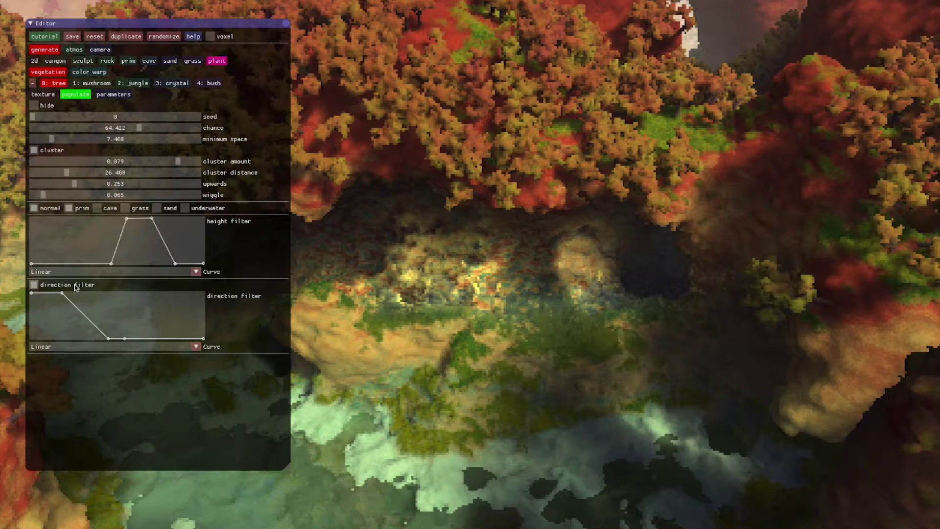
left_click_drag(62, 294, 53, 295)
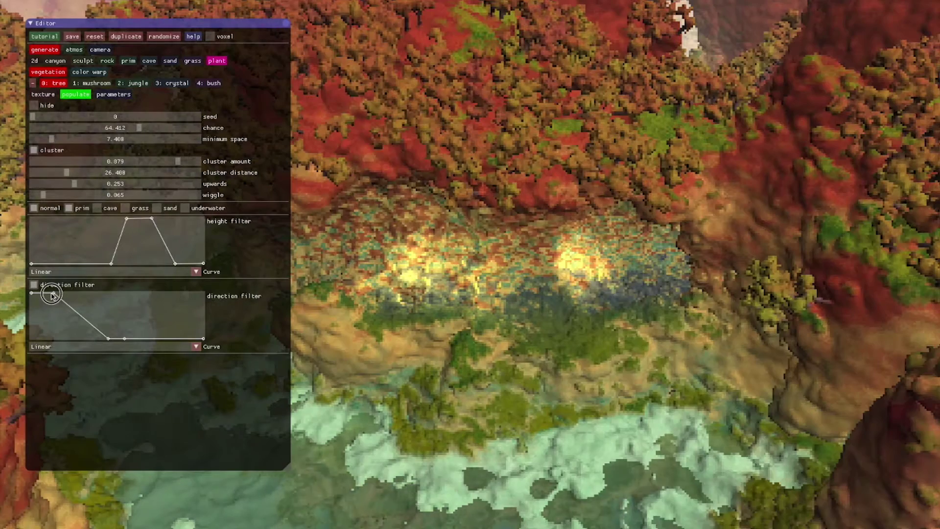
left_click_drag(109, 342, 64, 353)
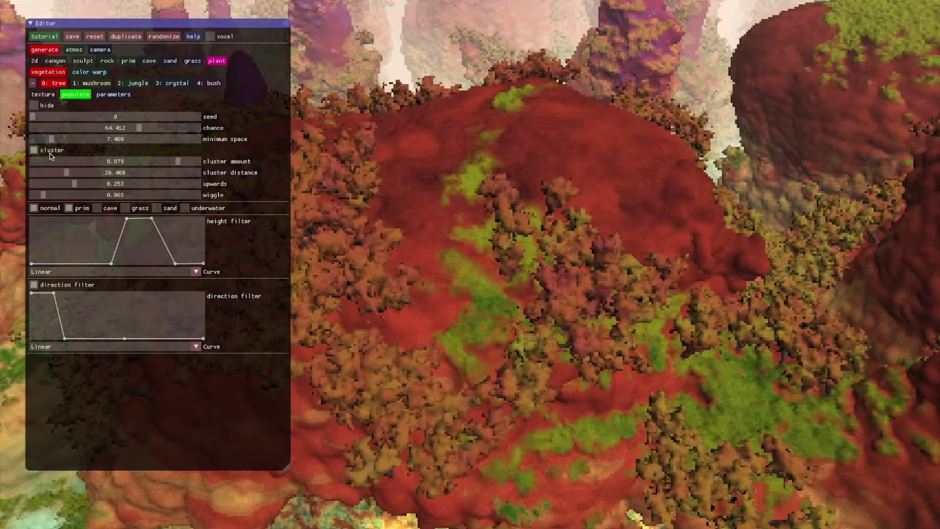
Turn off clustering for the tree and raise its chance to the maximum
left_click(50, 151)
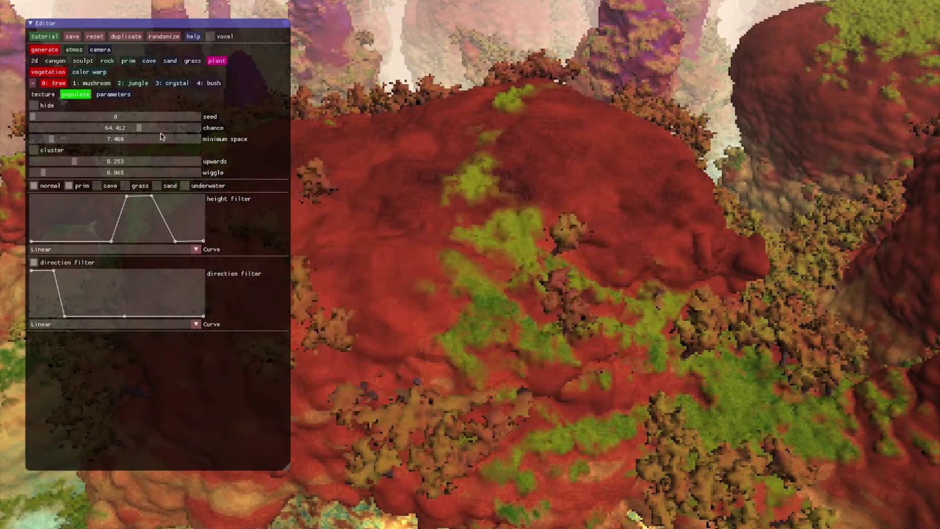
left_click_drag(139, 128, 248, 131)
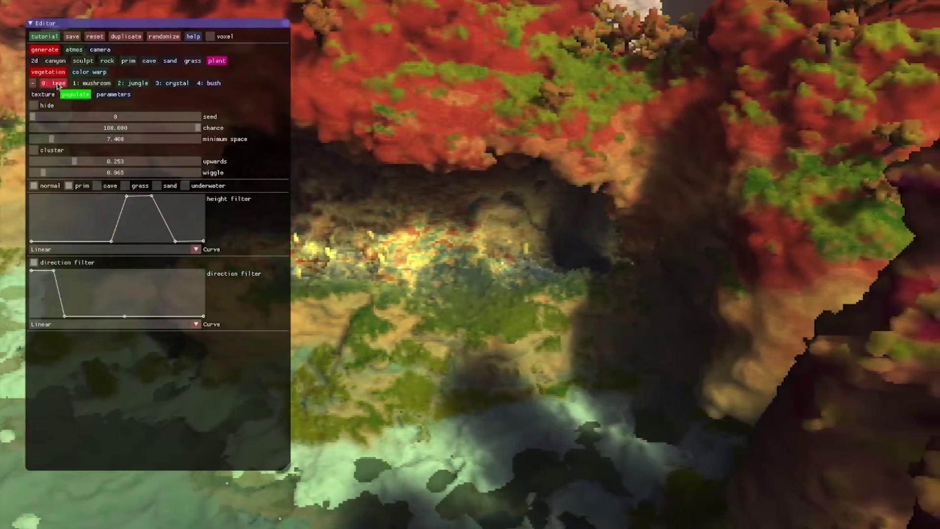
View the vegetation preset list for the tree slot, then switch to the crystal slot and open its preset list
left_click(56, 84)
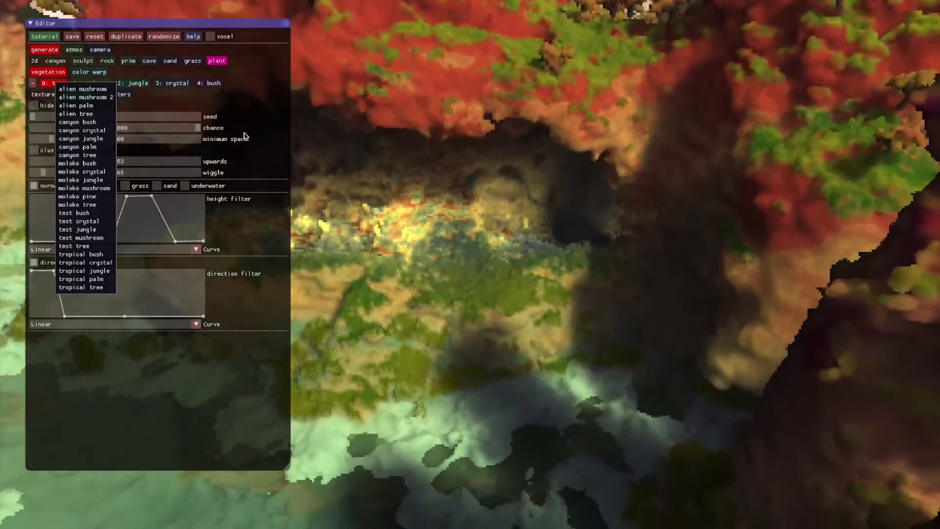
left_click(244, 141)
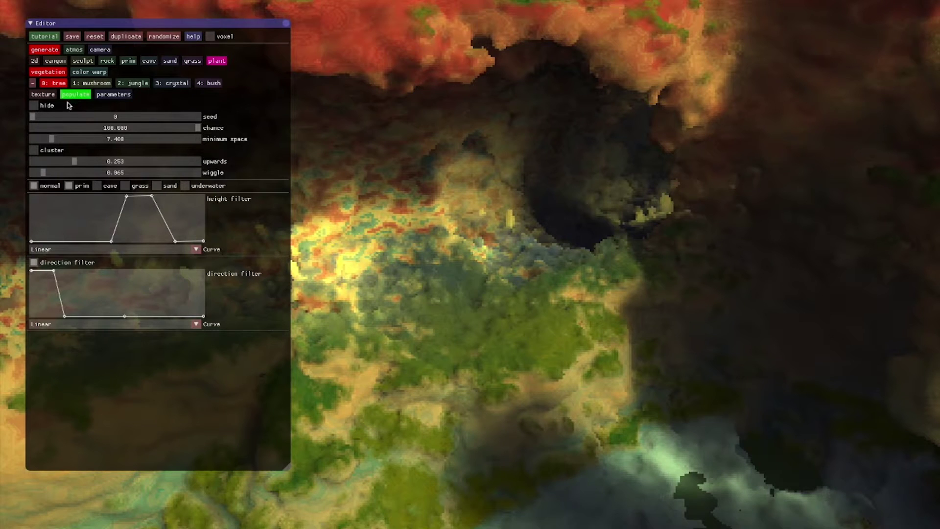
left_click(58, 83)
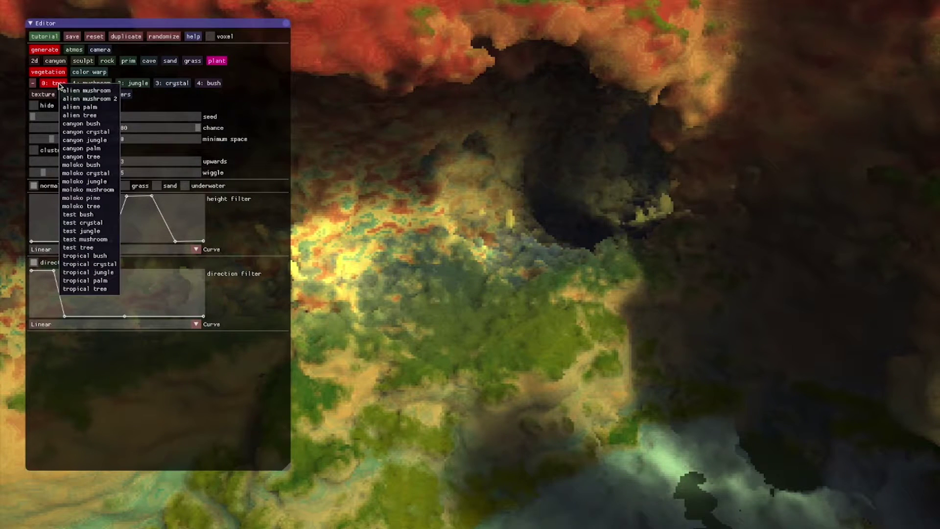
left_click(172, 81)
left_click(175, 83)
left_click(173, 83)
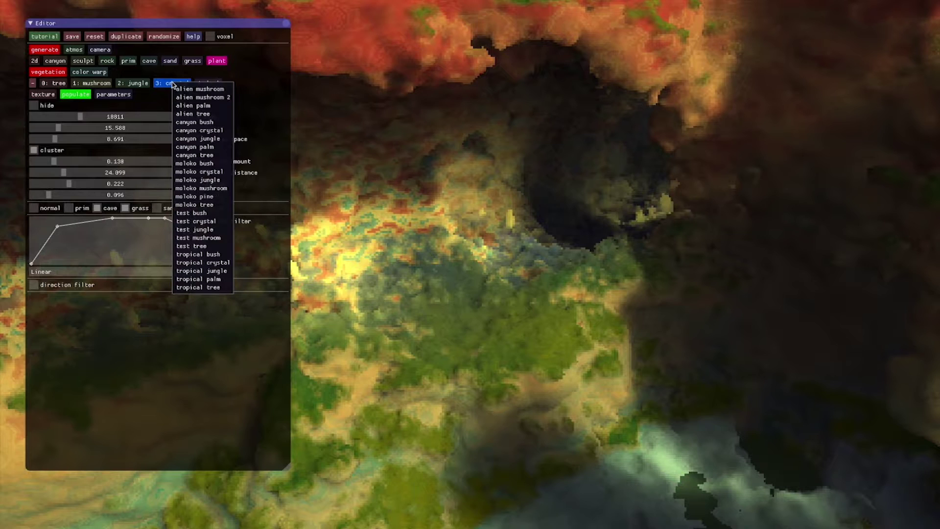
Load the alien mushroom preset into the crystal vegetation slot
left_click(182, 89)
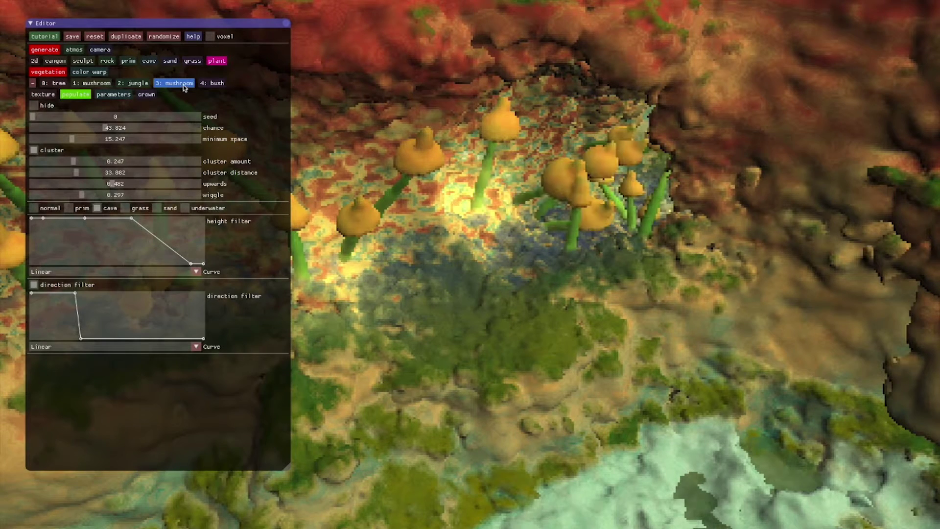
key("s")
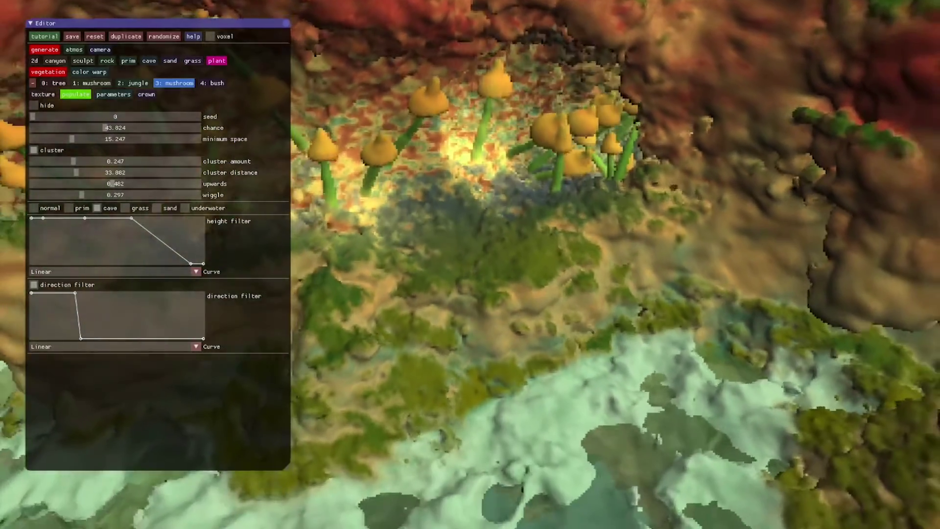
key("w")
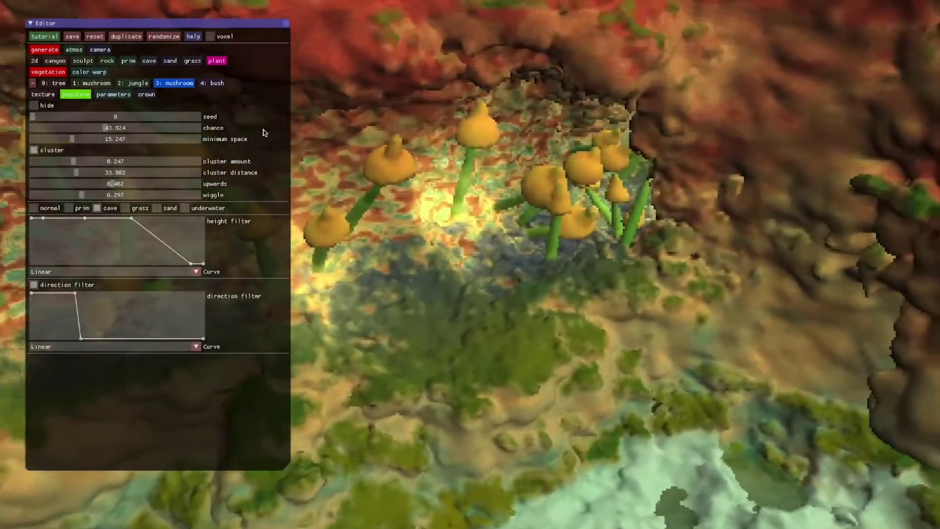
key("a")
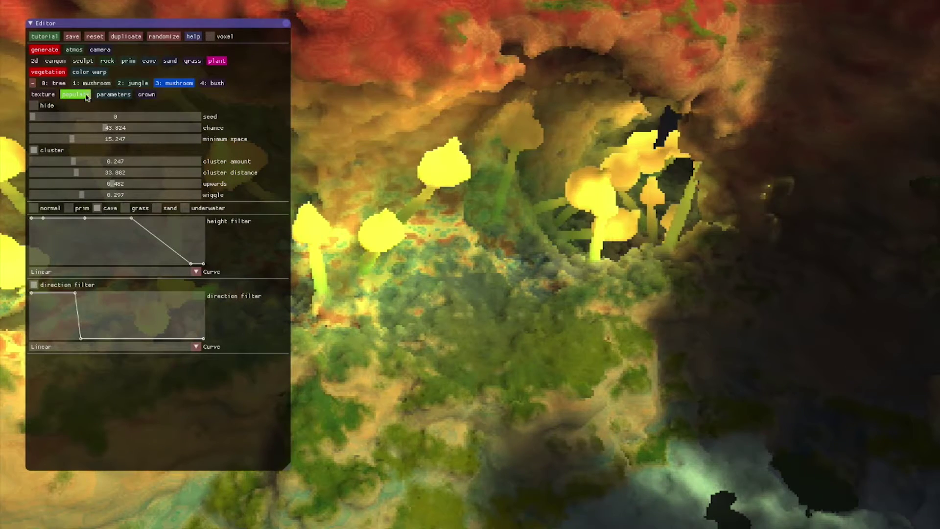
Set the size parameter of the alien mushroom in slot 3 to 21.412
left_click(113, 95)
left_click_drag(67, 131, 66, 130)
left_click_drag(132, 140, 115, 139)
left_click(61, 128)
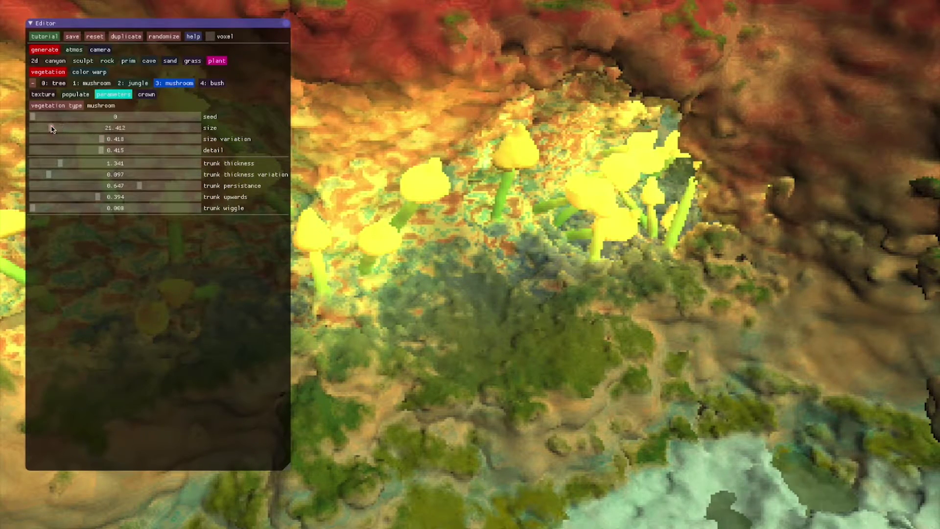
key("d")
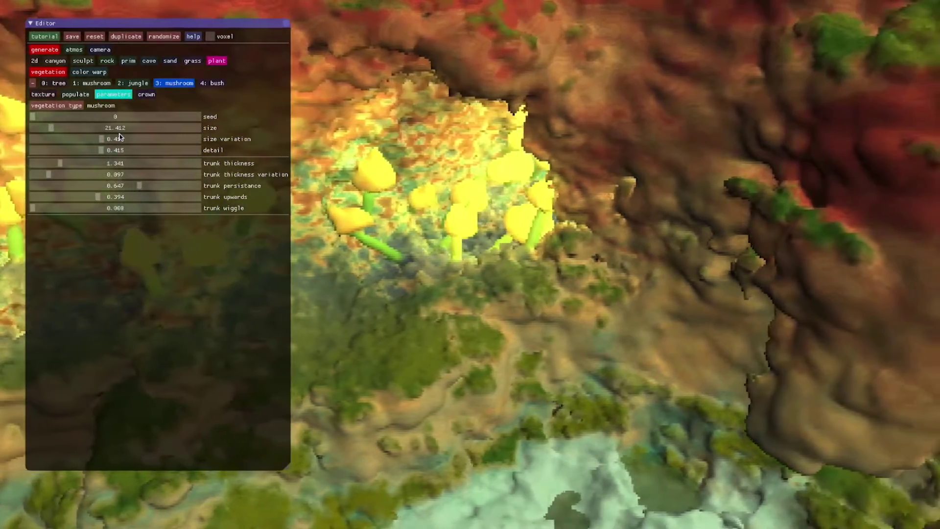
key("a")
key("w")
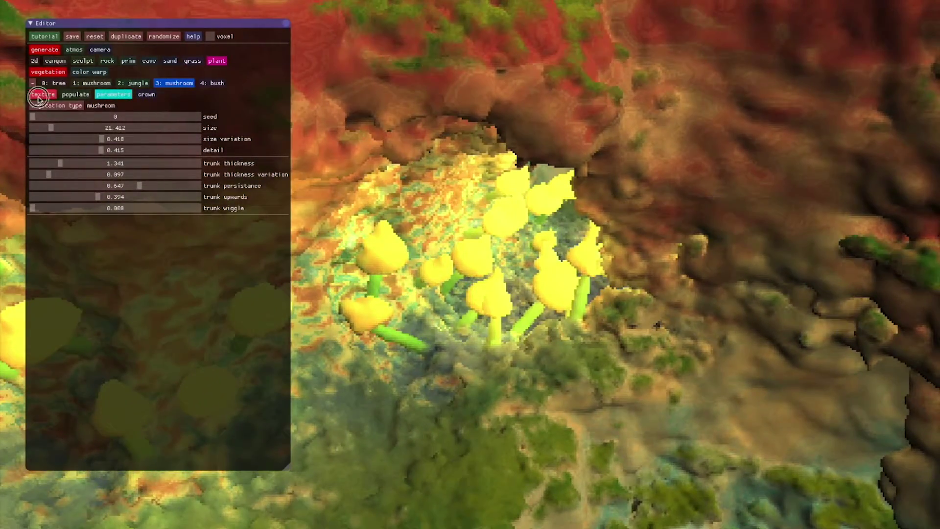
Adjust the glow of the slot 3 mushroom's primary texture color and set its placement chance to 31.765
left_click(43, 94)
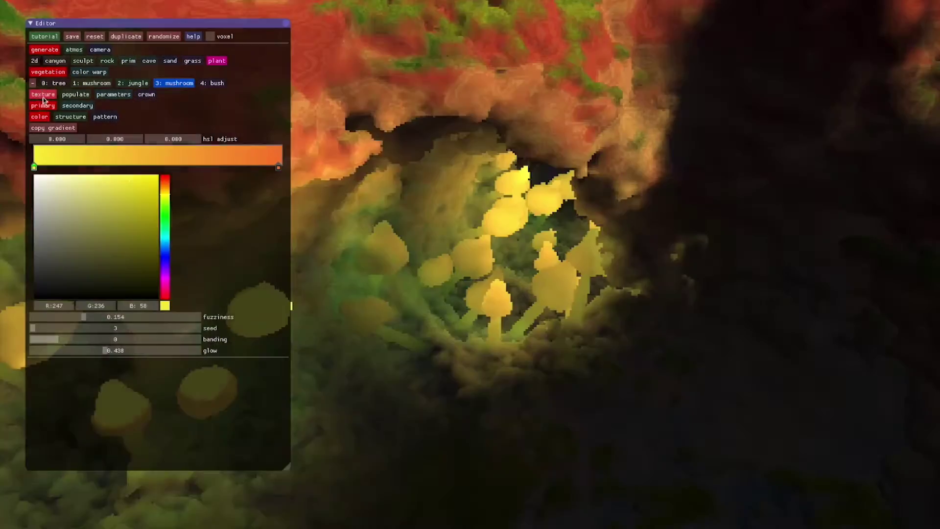
mouse_move(103, 350)
left_mouse_down()
mouse_move(138, 351)
mouse_move(111, 351)
left_mouse_up()
left_click(71, 94)
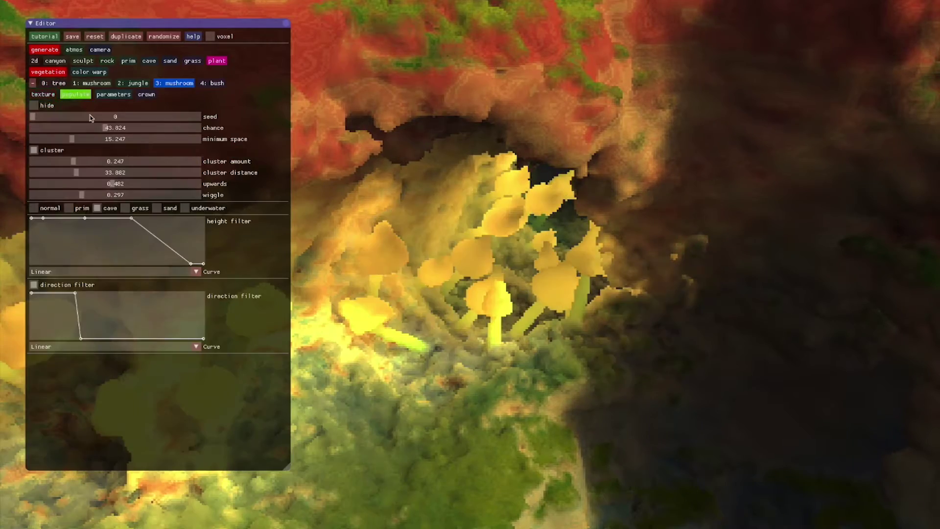
key("s")
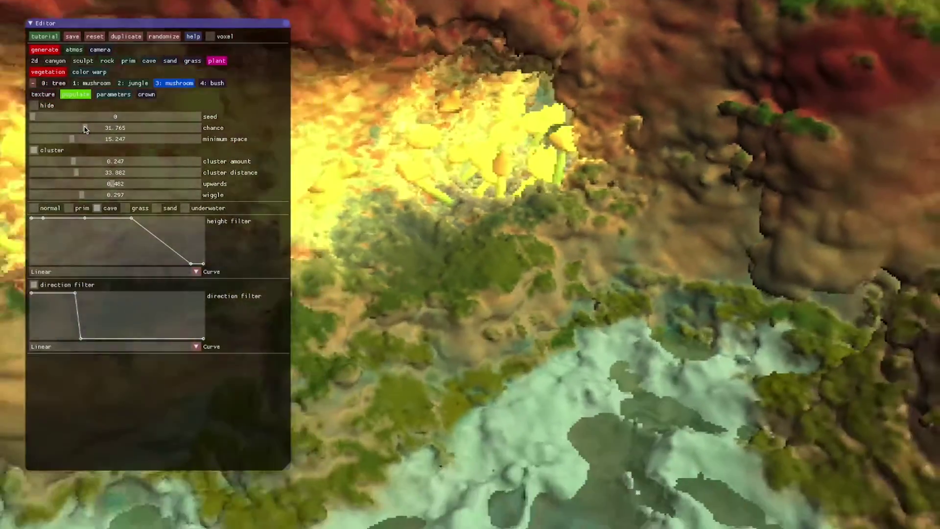
key("w")
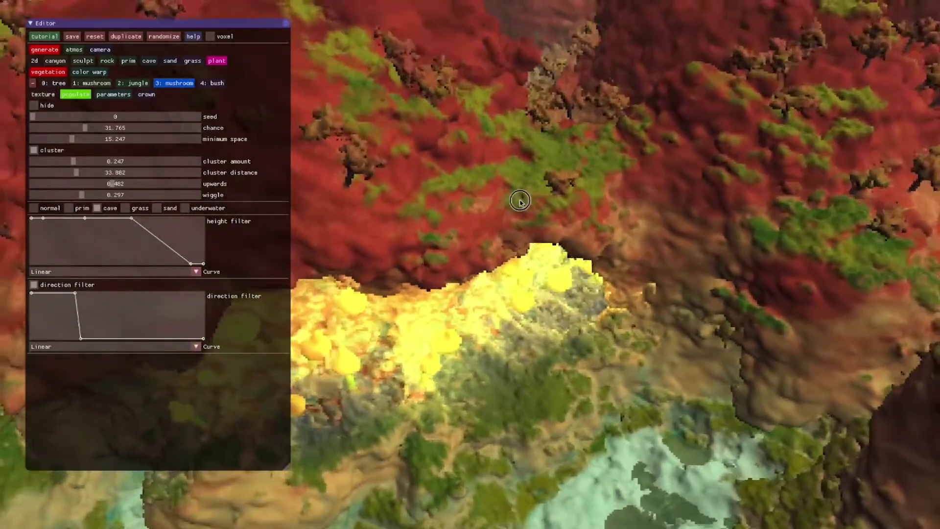
key("w")
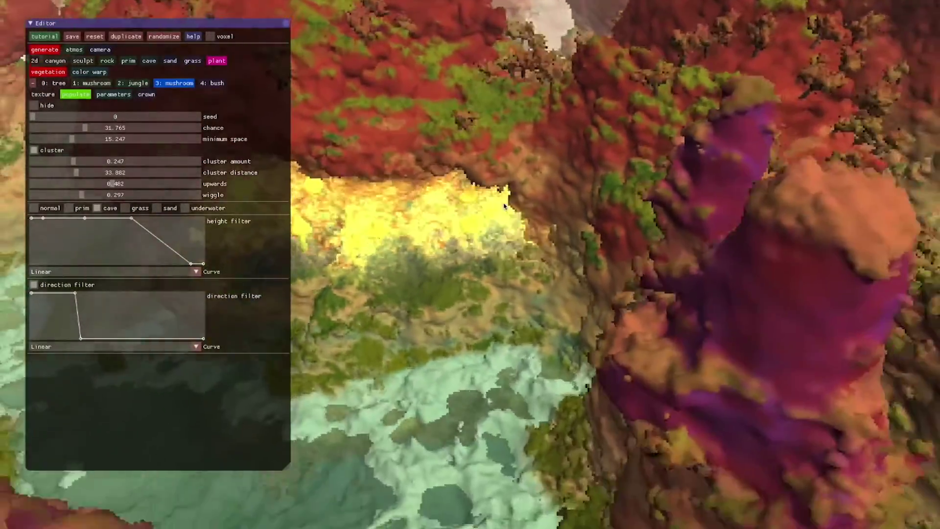
key("s")
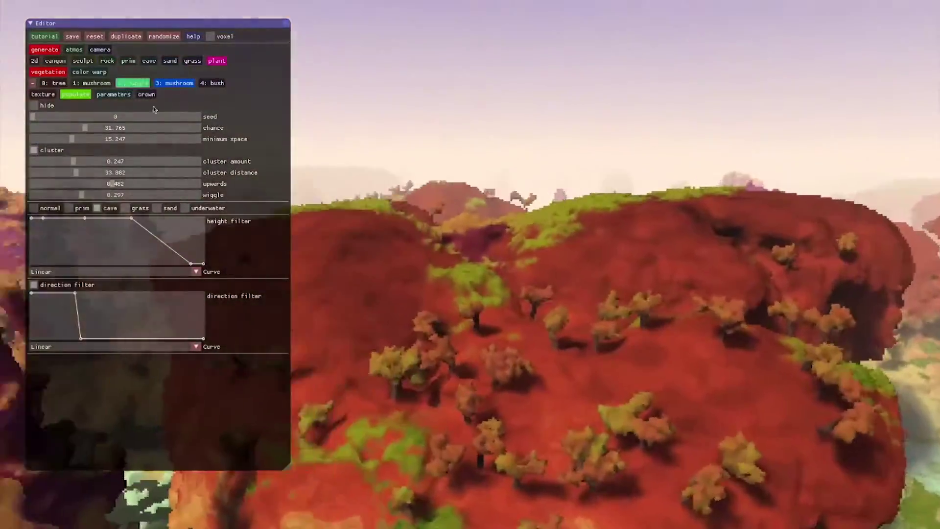
right_click_drag(738, 318, 363, 106)
key("s")
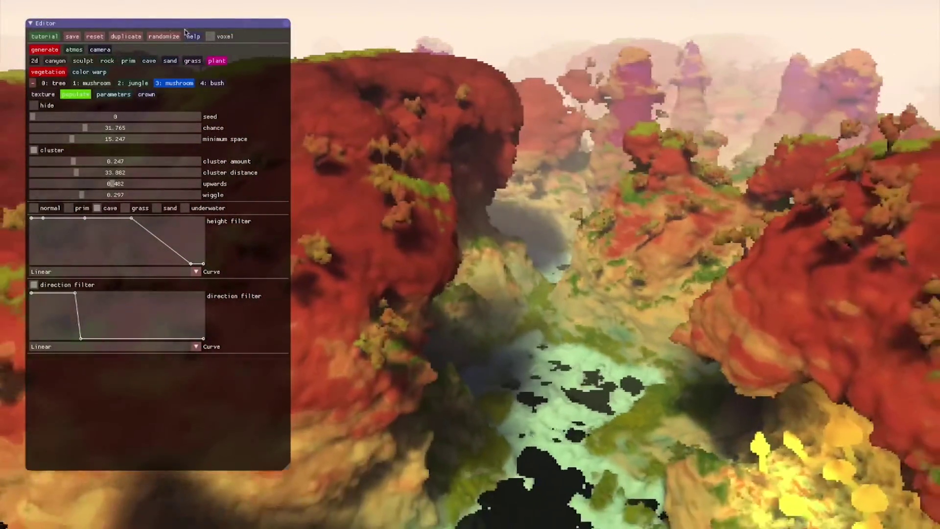
In the atmosphere's light settings, set the sun altitude to 75.441 and the sun angle to 227.647
left_click(74, 49)
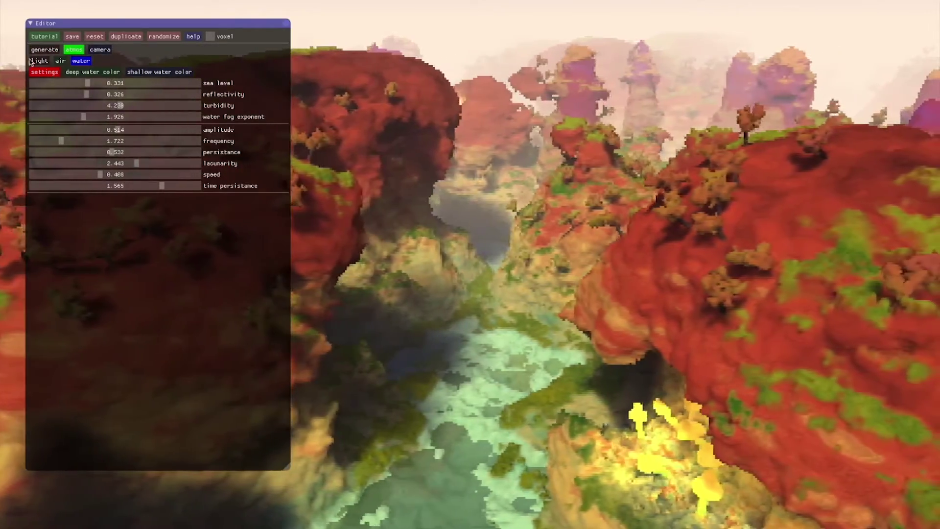
left_click(40, 61)
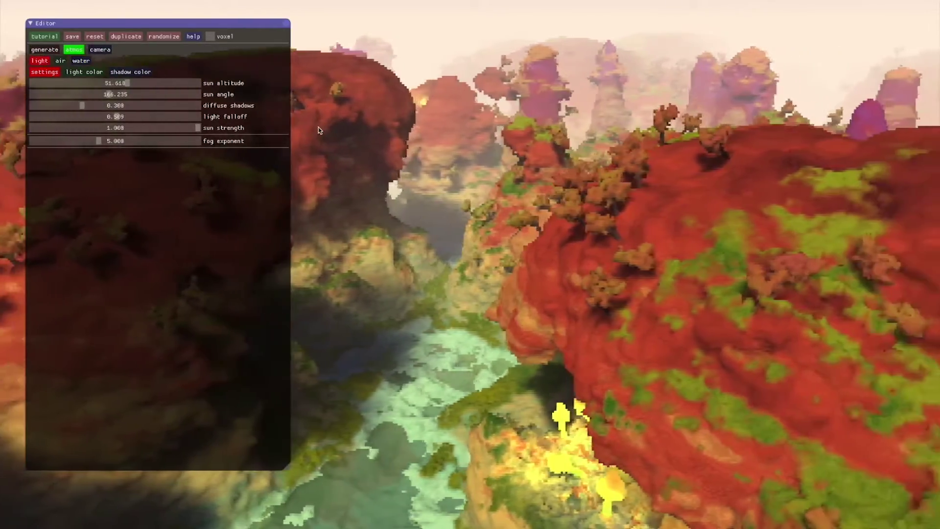
key("w")
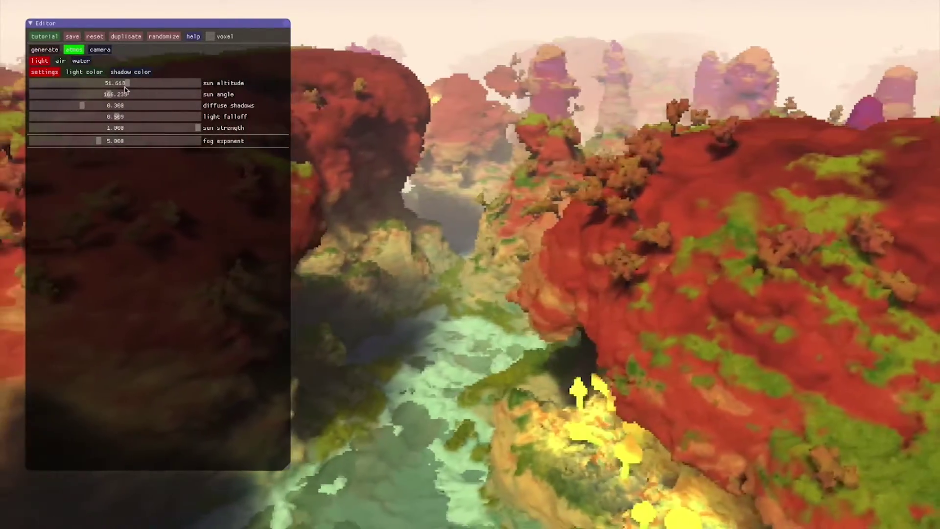
mouse_move(127, 88)
left_mouse_down()
mouse_move(183, 84)
mouse_move(124, 95)
mouse_move(136, 97)
left_mouse_up()
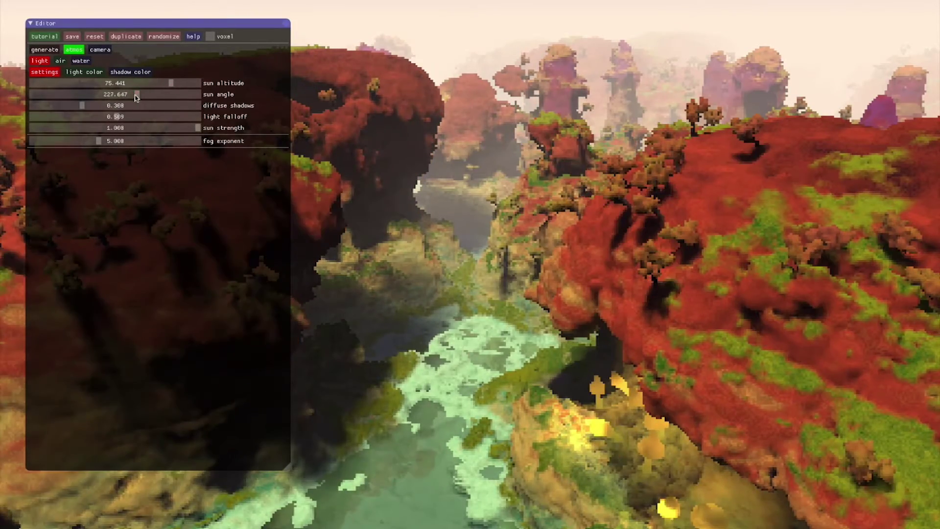
Try different shadow strengths on a shaded cliff, with diffuse shadows up to 0.812 and light falloff at 0.141, 0.268 and 0.418
key("s")
left_click_drag(387, 205, 364, 263)
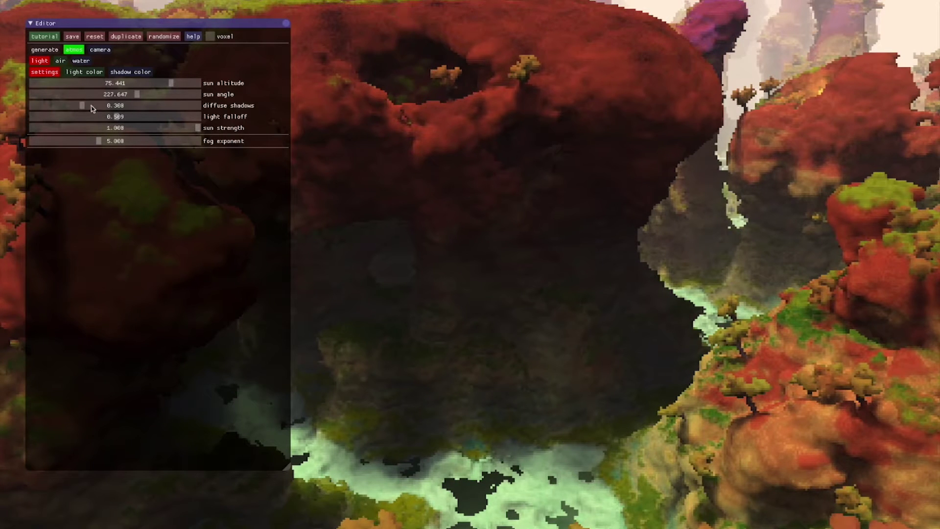
left_click_drag(89, 108, 77, 107)
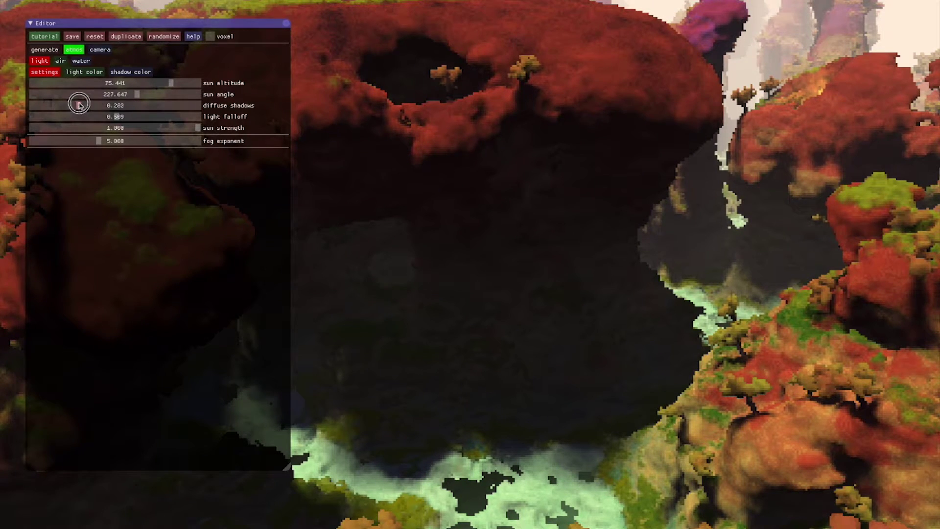
left_click_drag(117, 122, 57, 118)
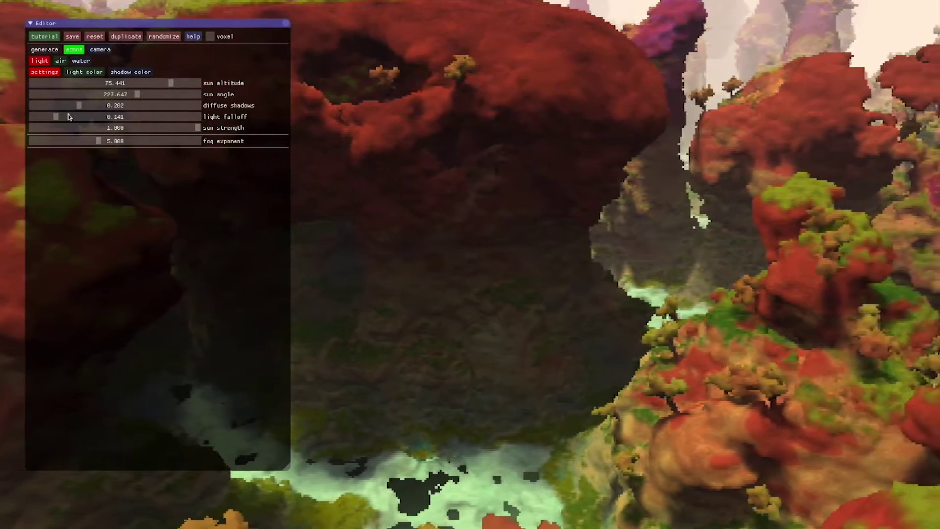
left_click_drag(68, 116, 167, 114)
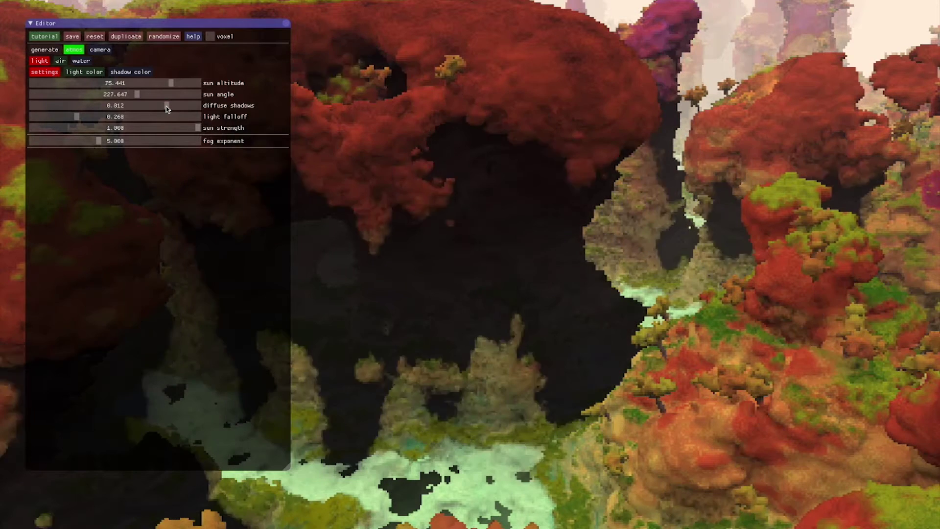
left_click_drag(77, 117, 102, 117)
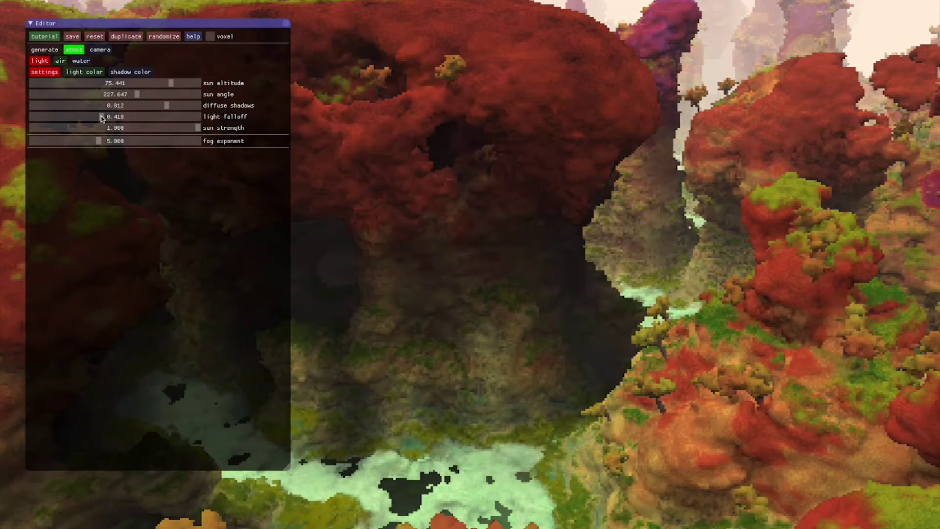
Set diffuse shadows to 0.318 and light falloff to 0.468
left_click_drag(497, 237, 190, 184)
scroll(542, 243, "down", 5)
mouse_move(137, 106)
left_mouse_down()
mouse_move(73, 99)
mouse_move(82, 101)
mouse_move(78, 118)
mouse_move(65, 118)
mouse_move(119, 118)
mouse_move(109, 118)
left_mouse_up()
key("s")
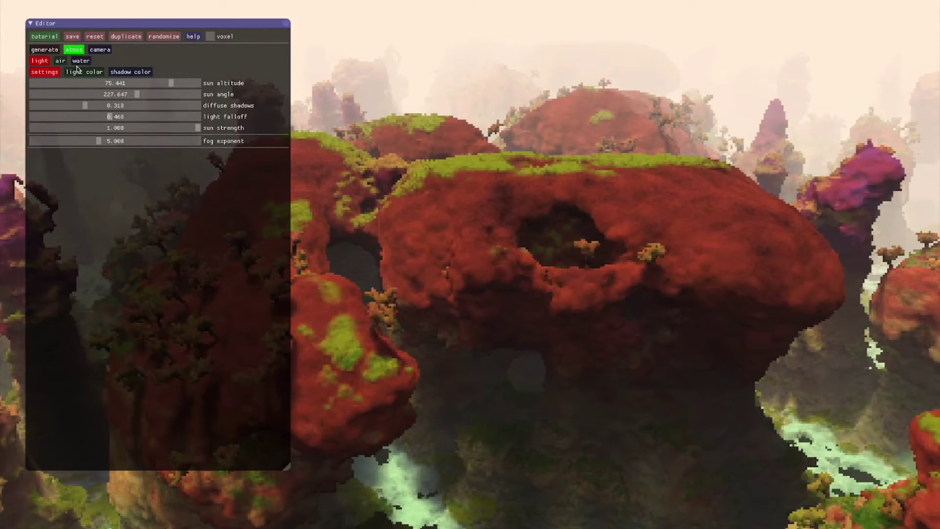
Test yellow and green tints for the atmosphere's light color and settle on a pale warm tint
left_click(78, 72)
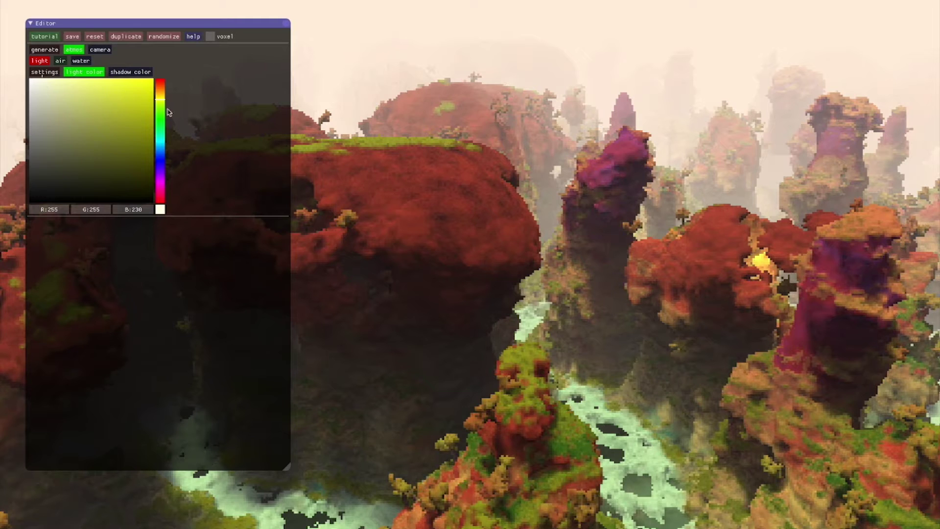
mouse_move(164, 99)
left_mouse_down()
mouse_move(159, 88)
mouse_move(161, 97)
left_mouse_up()
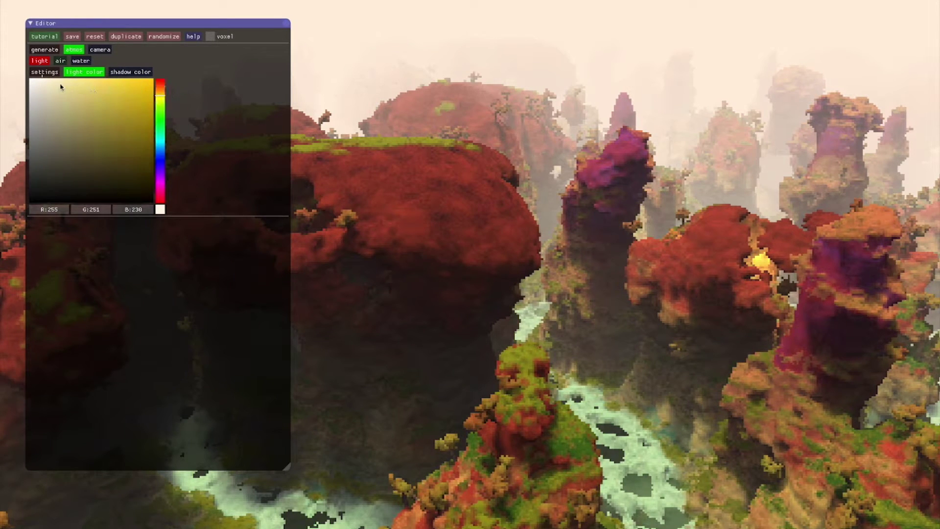
mouse_move(50, 80)
left_mouse_down()
mouse_move(54, 98)
mouse_move(76, 99)
mouse_move(69, 78)
left_mouse_up()
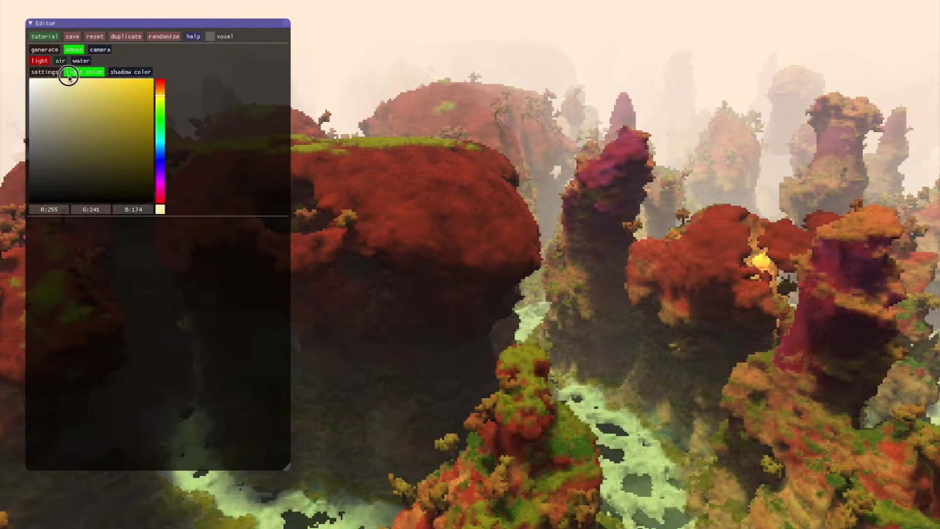
mouse_move(158, 116)
left_mouse_down()
mouse_move(160, 132)
mouse_move(168, 113)
left_mouse_up()
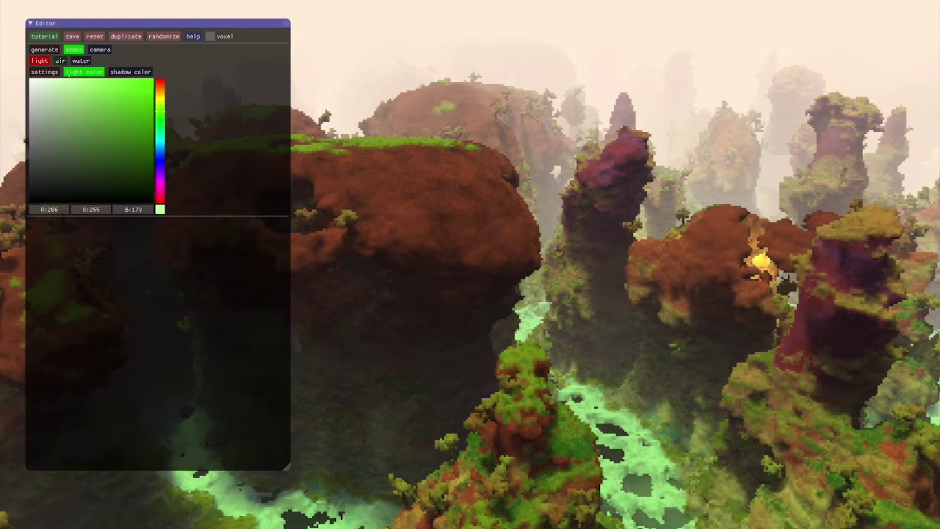
left_click_drag(48, 98, 40, 79)
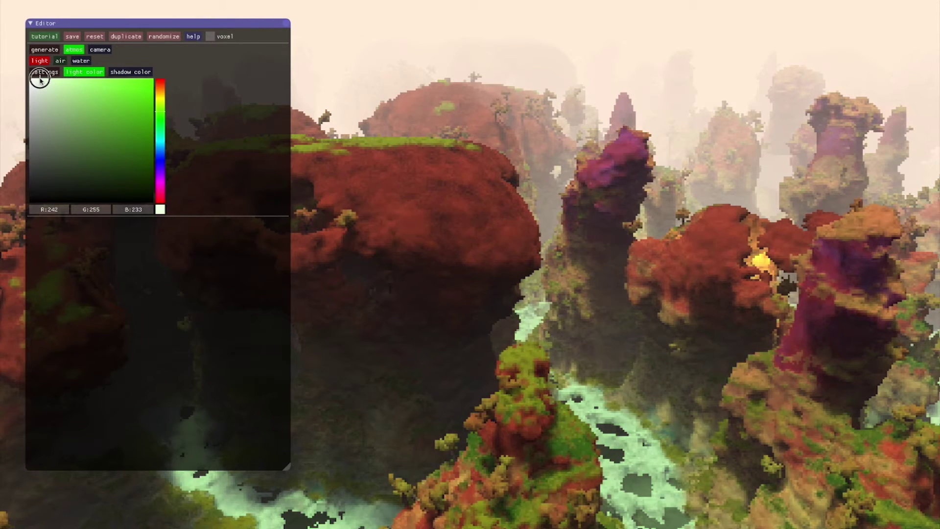
left_click_drag(154, 97, 155, 88)
Try lighter and darker shadow colors and set the shadow color to a dark blue of R 15, G 15, B 30
left_click(125, 72)
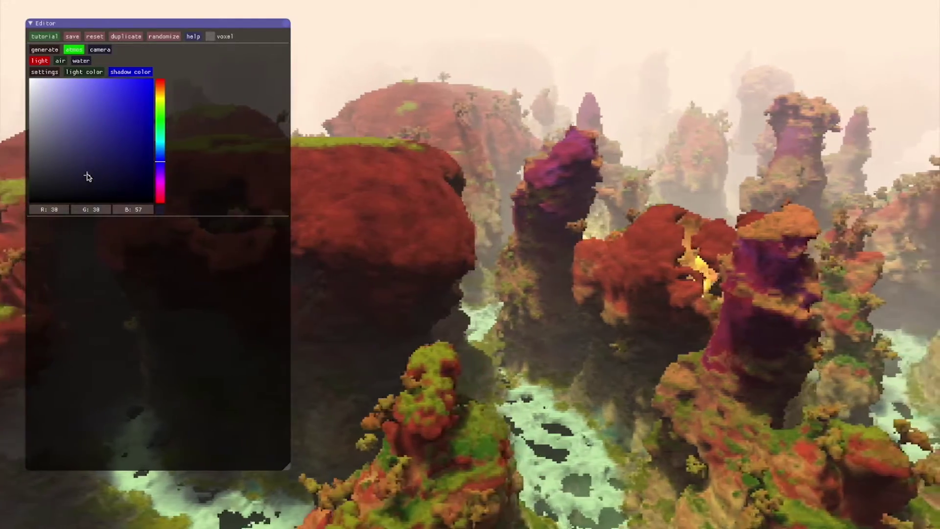
left_click(93, 175)
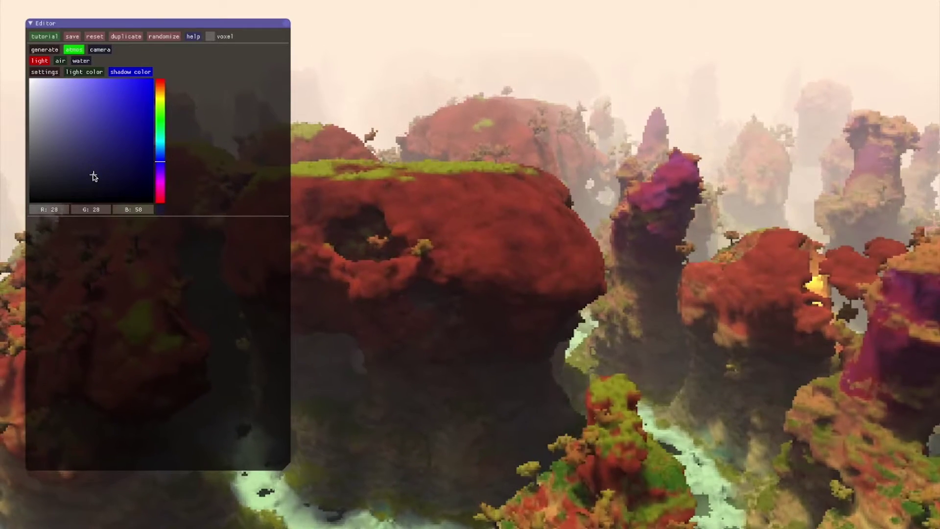
mouse_move(93, 175)
left_mouse_down()
mouse_move(10, 170)
mouse_move(10, 185)
left_mouse_up()
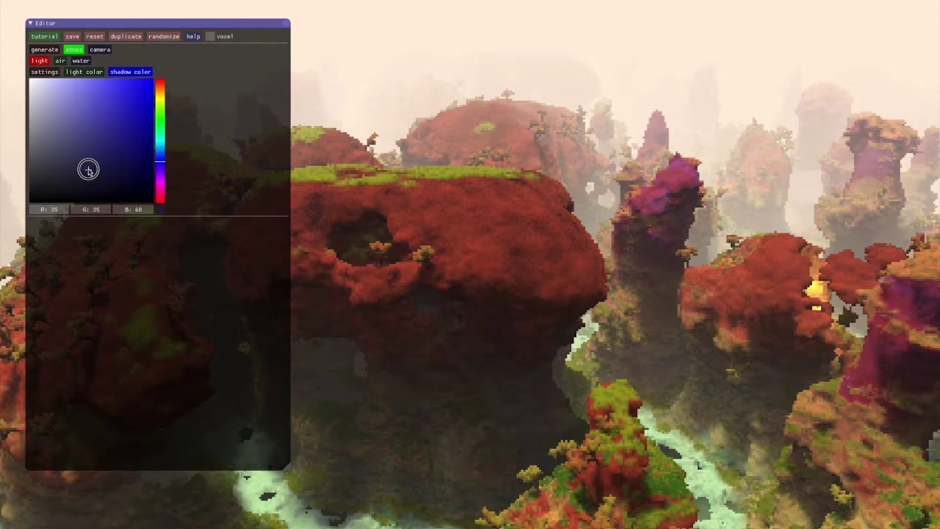
left_click_drag(90, 170, 1, 169)
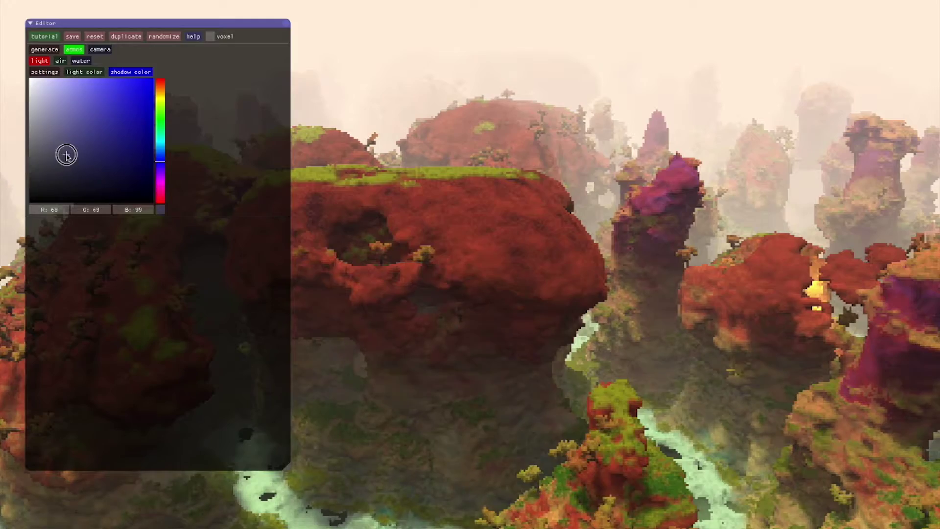
left_click_drag(66, 156, 90, 172)
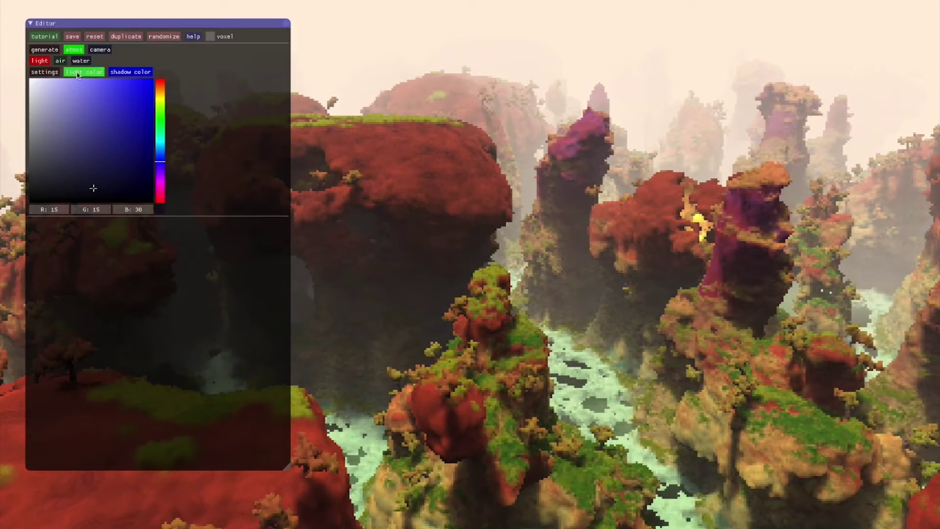
left_click(79, 73)
left_click(140, 74)
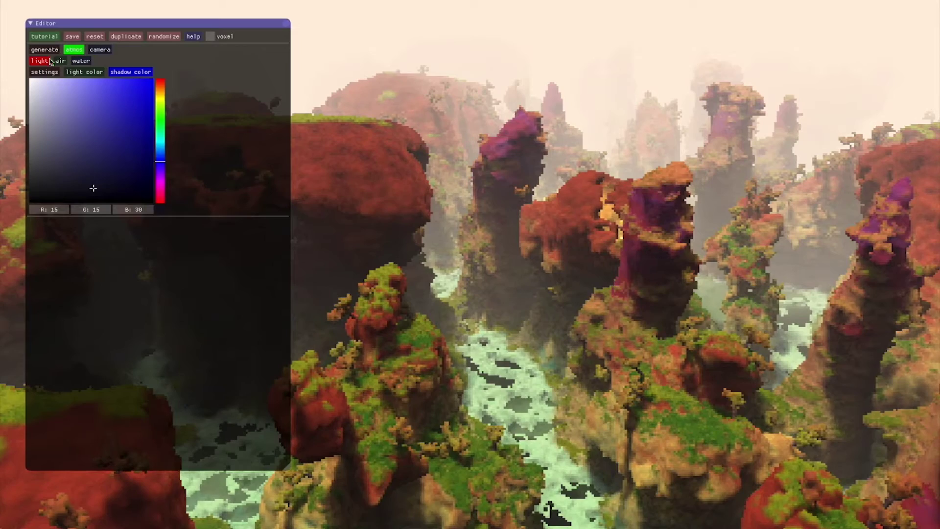
Set the air's horizon color to a warm orange of R 253, G 205, B 154
left_click(58, 61)
left_click(37, 72)
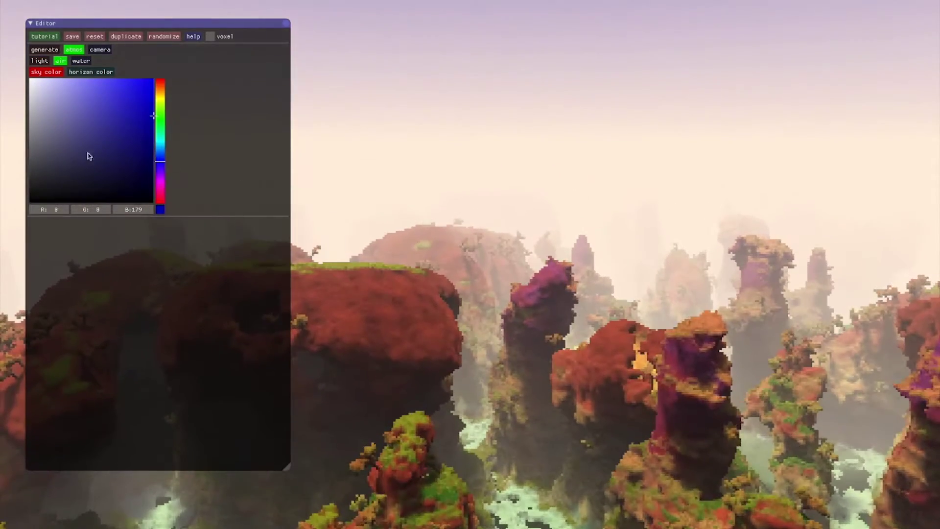
left_click(107, 72)
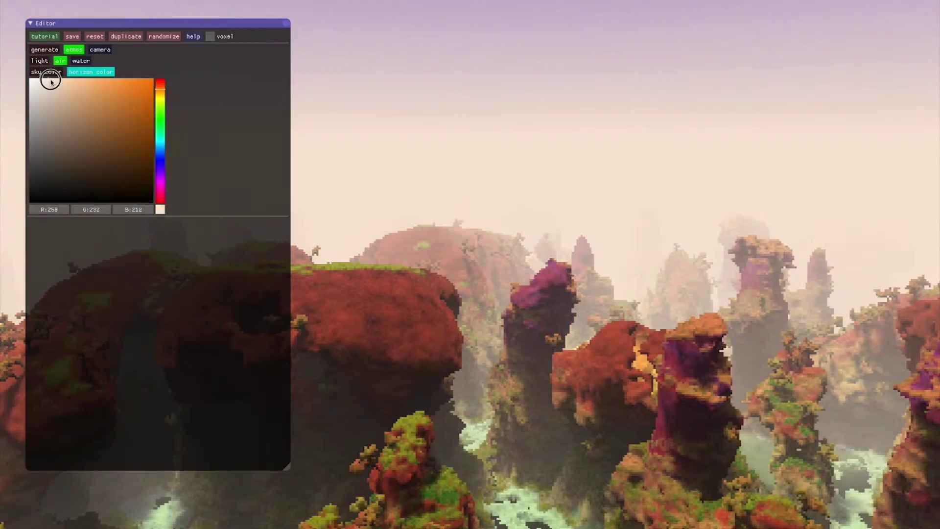
left_click_drag(46, 80, 79, 81)
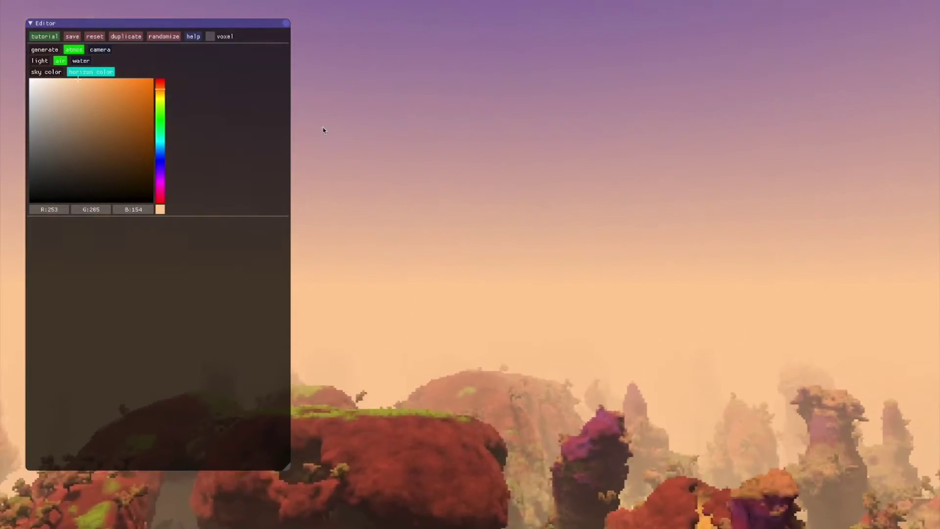
Set the air's sky color to a green of R 0, G 179, B 97
left_click(46, 72)
left_click(161, 125)
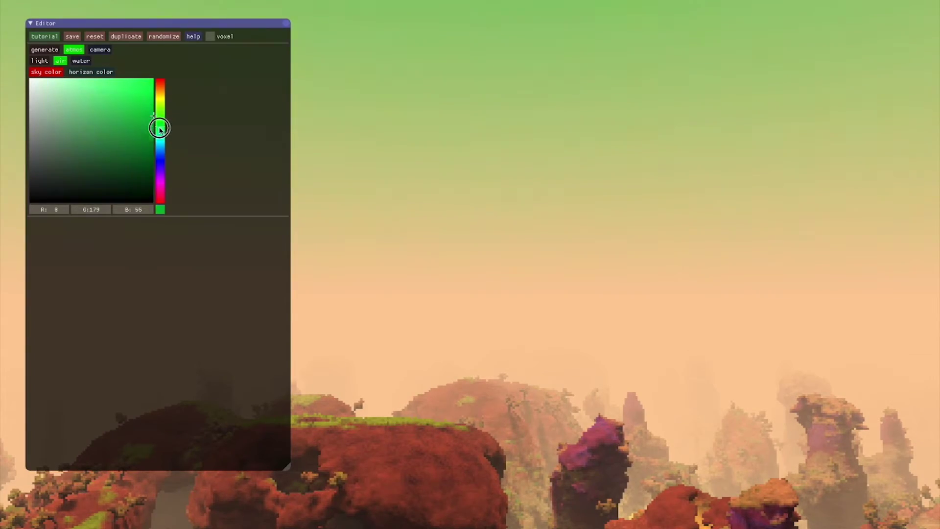
left_click(458, 388)
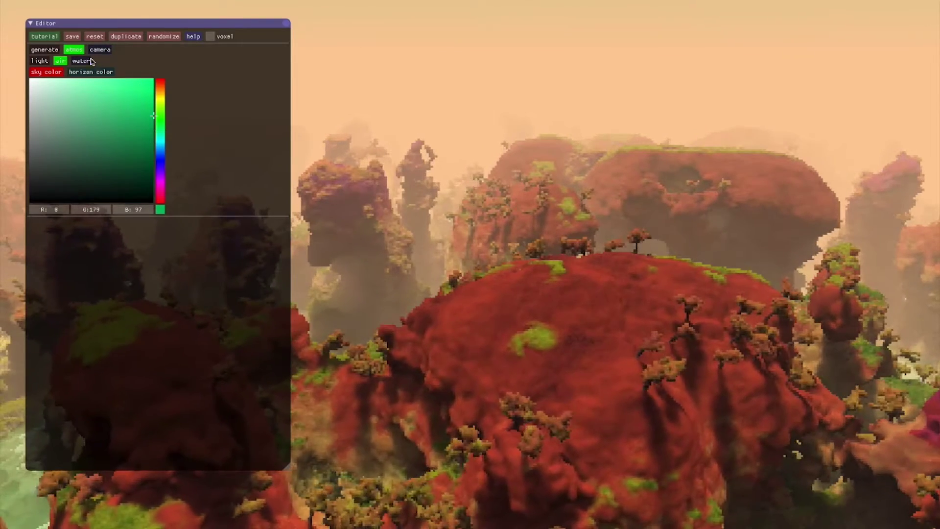
Look over the recolored biome with the light settings open and randomize the world twice for new terrain
left_click(40, 62)
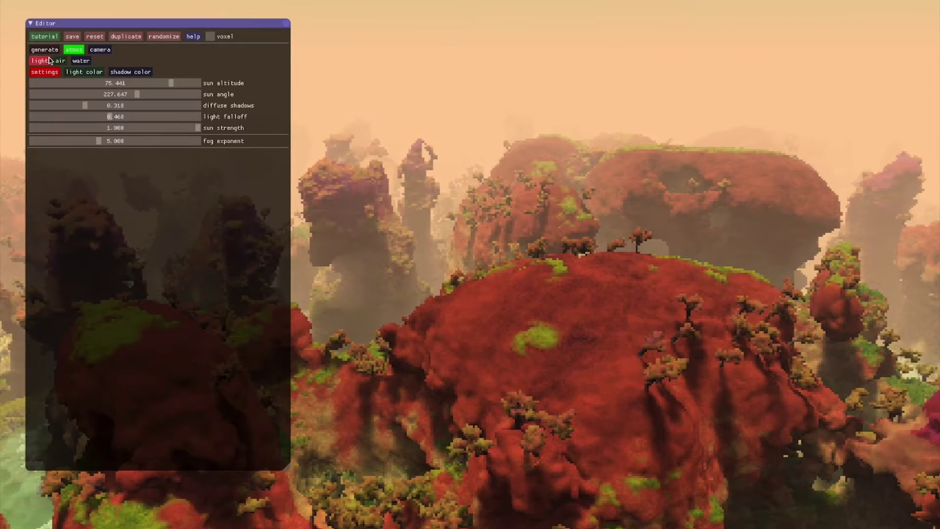
left_click(602, 213)
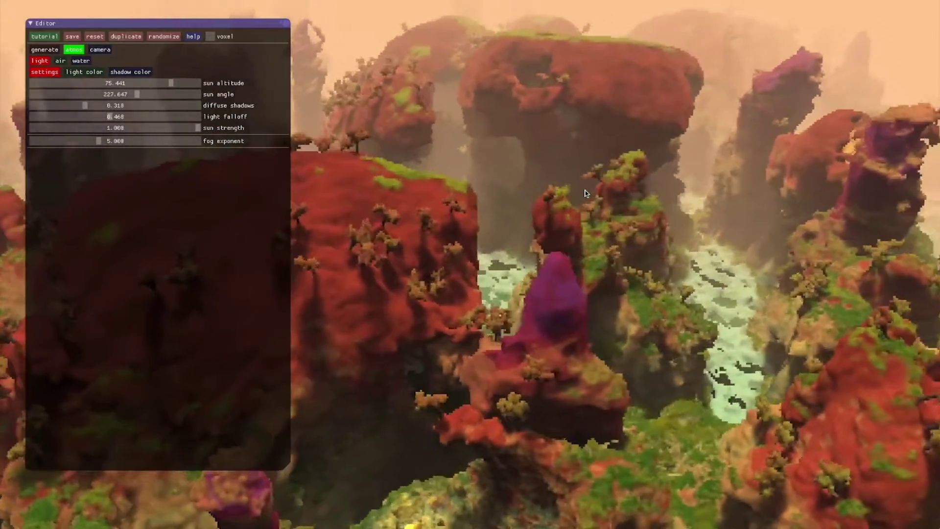
left_click_drag(586, 194, 432, 185)
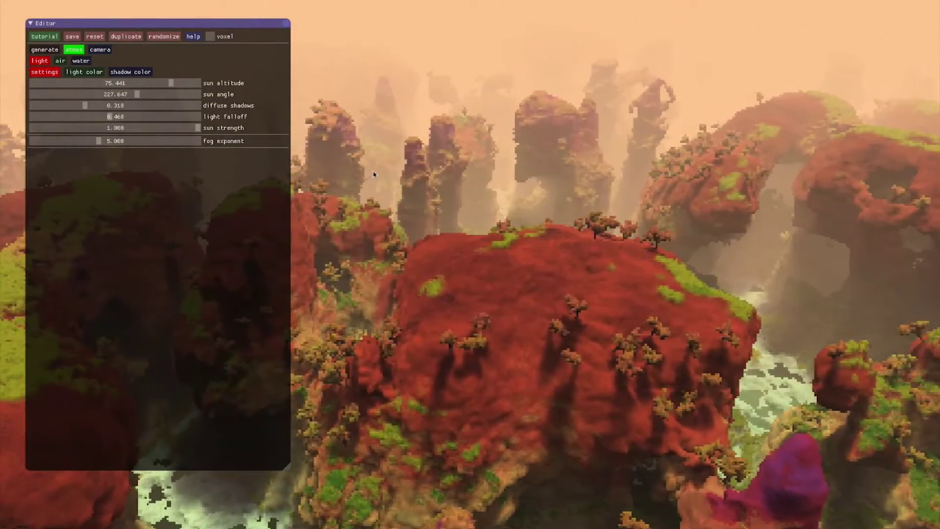
left_click(170, 37)
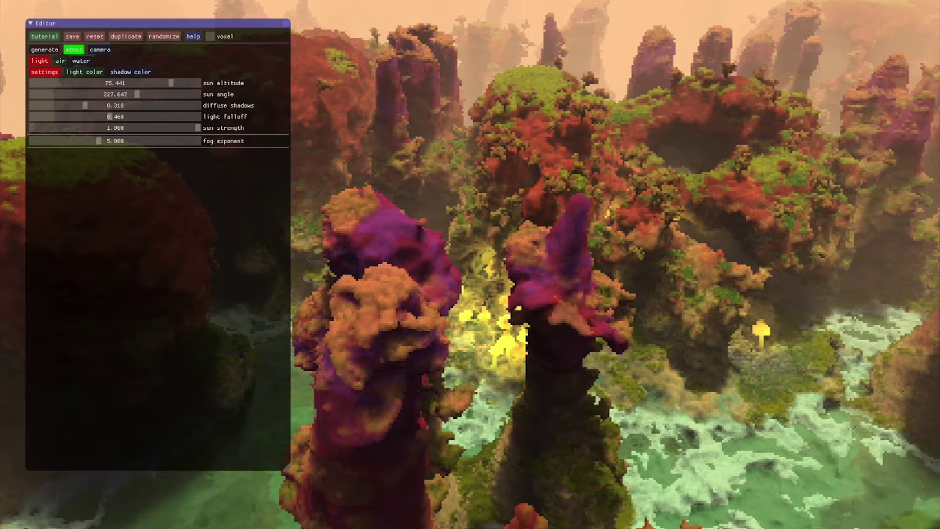
left_click(165, 35)
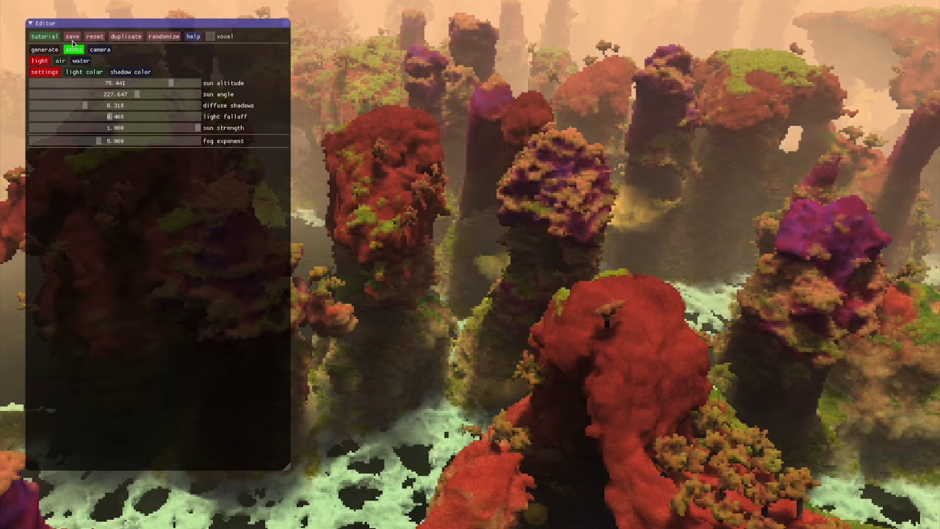
left_click(40, 62)
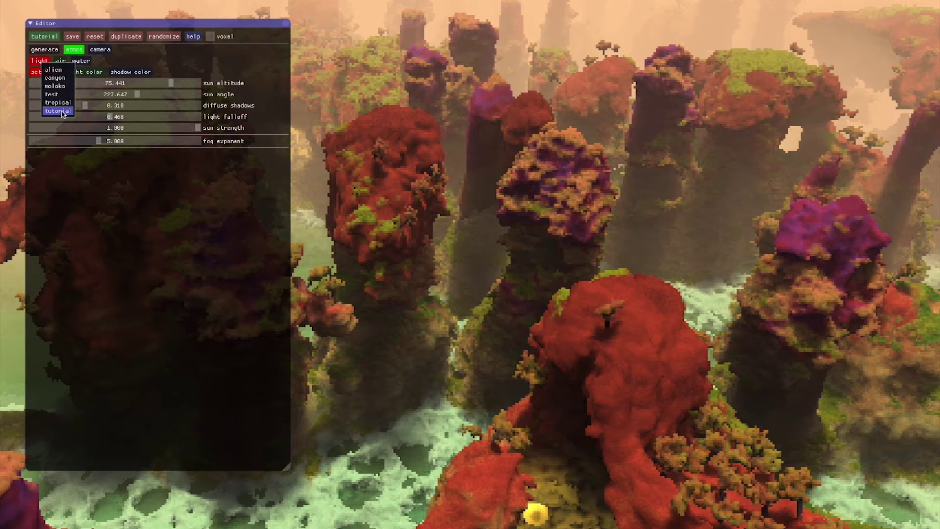
left_click(137, 53)
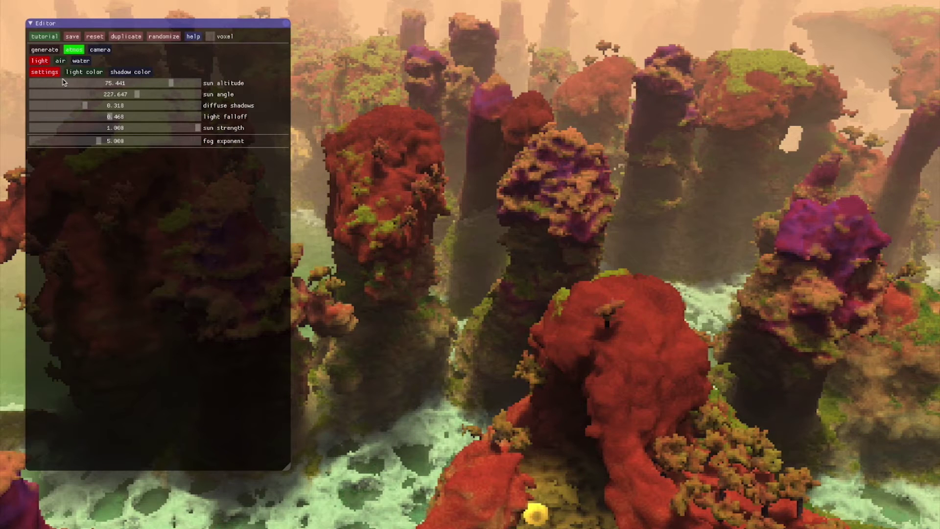
left_click(49, 75)
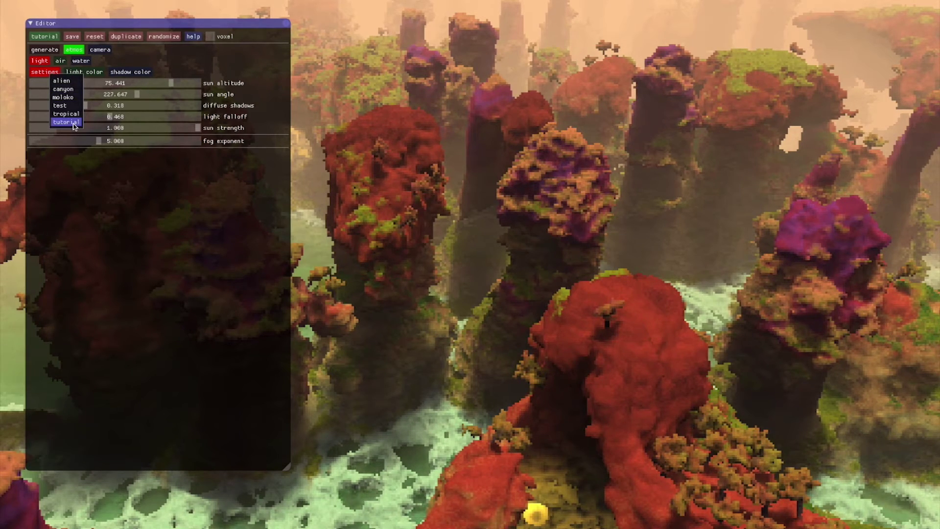
left_click(79, 74)
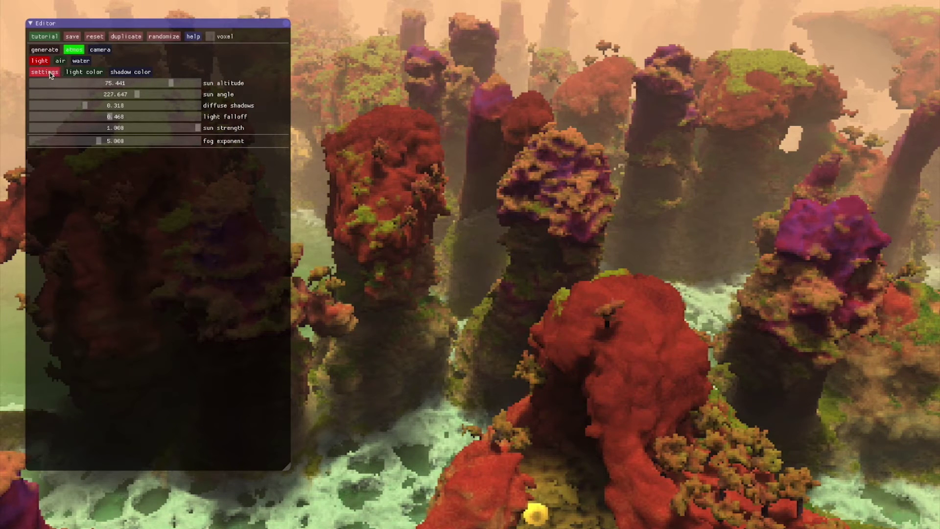
Try a sun angle of 272.118 and a light blue shadow color of R 131, G 131, B 255
left_click_drag(113, 94, 157, 95)
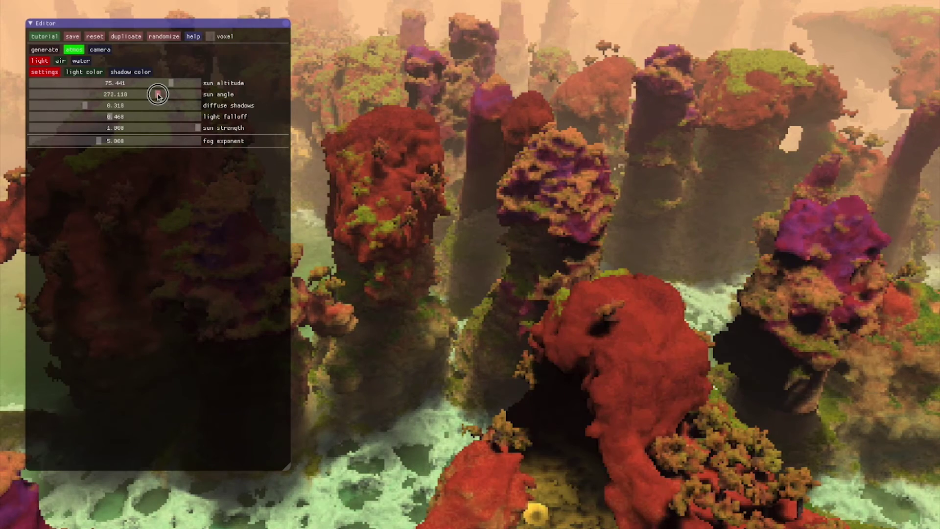
left_click(84, 72)
left_click(141, 73)
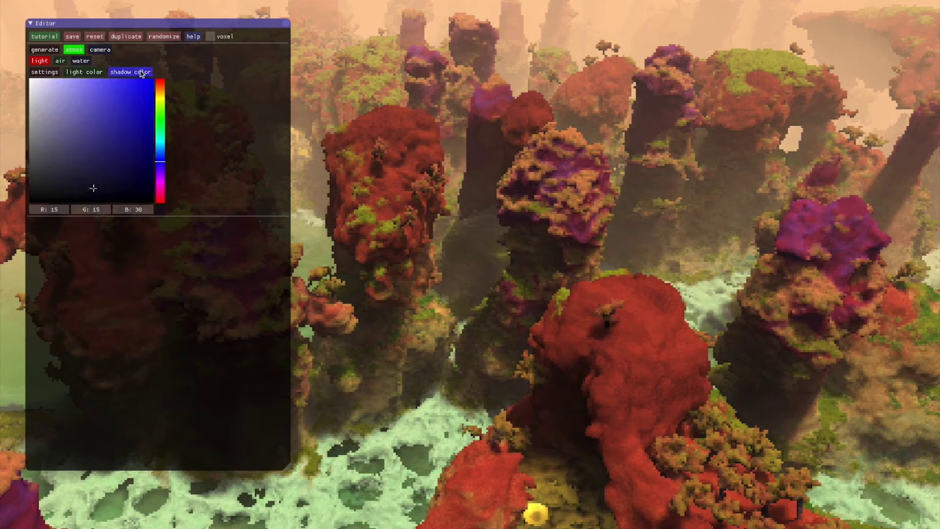
left_click_drag(127, 170, 90, 61)
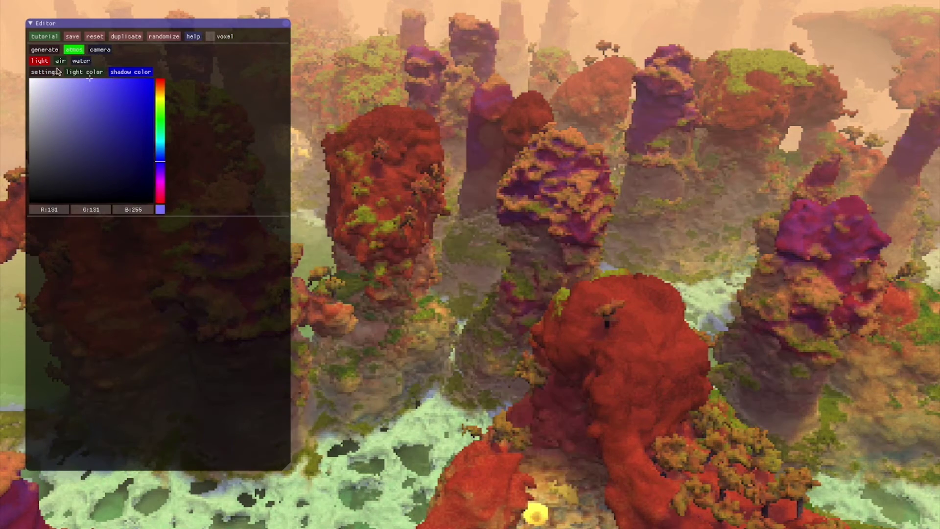
Turn the light color black and reload the whole atmosphere from the tutorial preset
left_click(84, 72)
left_click_drag(90, 119, 115, 209)
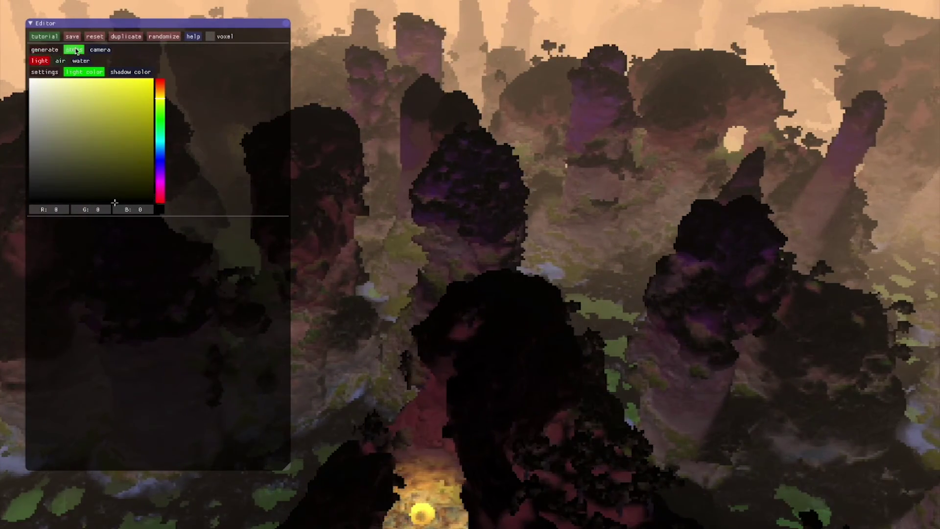
left_click(76, 50)
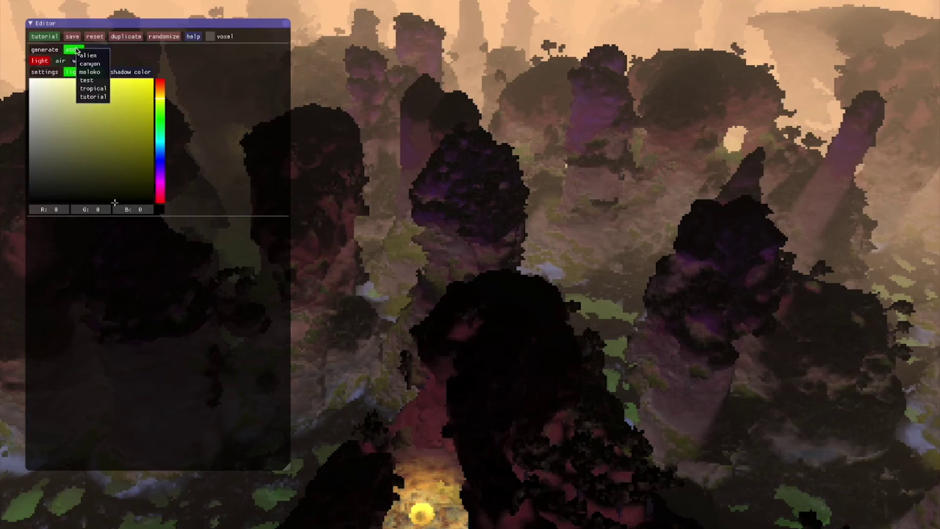
left_click(93, 97)
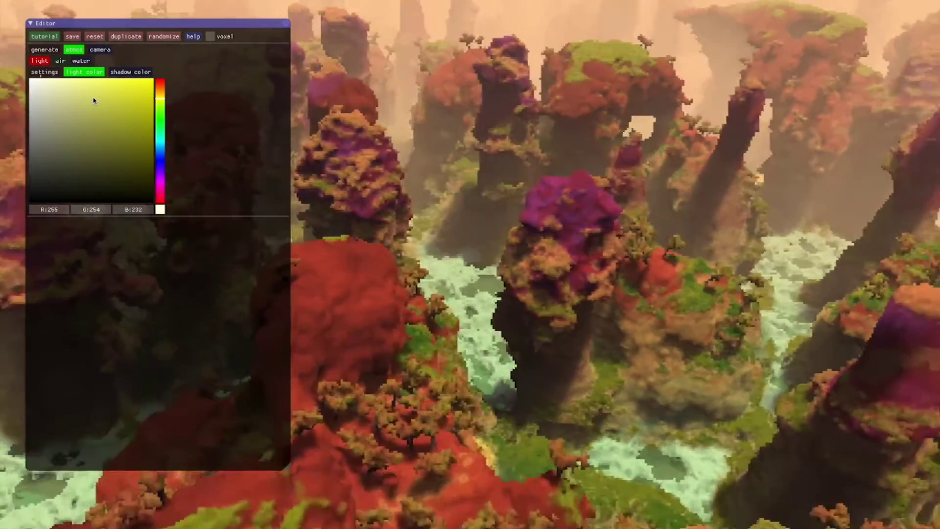